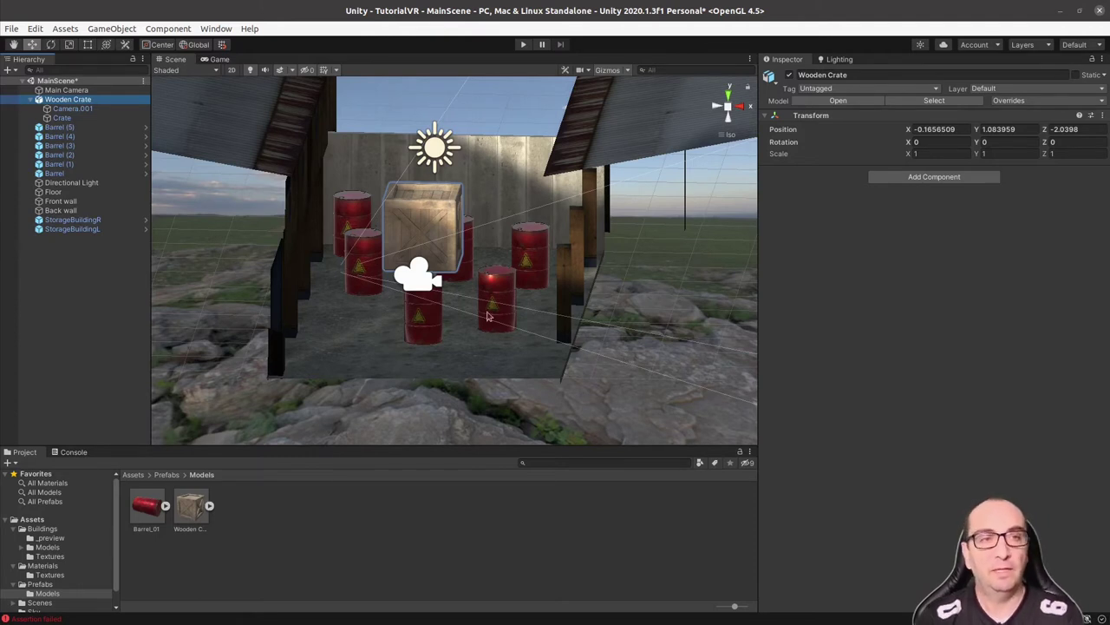
- Nudge the Crate along X, then inspect Wooden Crate and its Camera.001 in the Hierarchy
{"action": "left_click", "coordinate": [458, 206]}
{"action": "mouse_move", "coordinate": [469, 229]}
{"action": "left_mouse_down"}
{"action": "mouse_move", "coordinate": [414, 227]}
{"action": "mouse_move", "coordinate": [520, 229]}
{"action": "mouse_move", "coordinate": [473, 225]}
{"action": "left_mouse_up"}
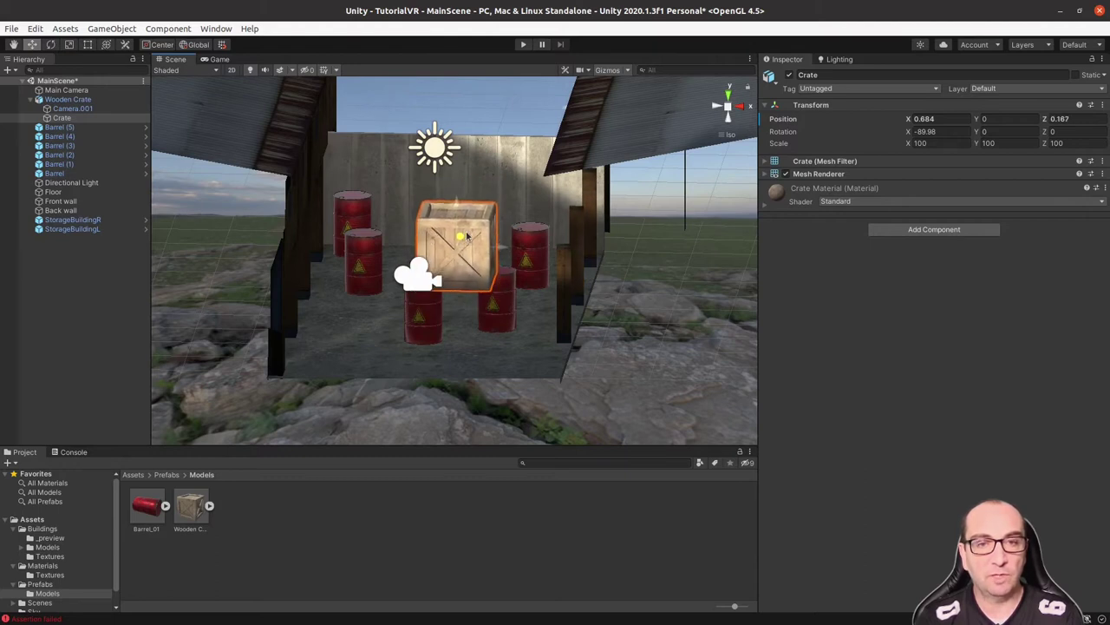
{"action": "left_click", "coordinate": [73, 100]}
{"action": "left_click", "coordinate": [76, 108]}
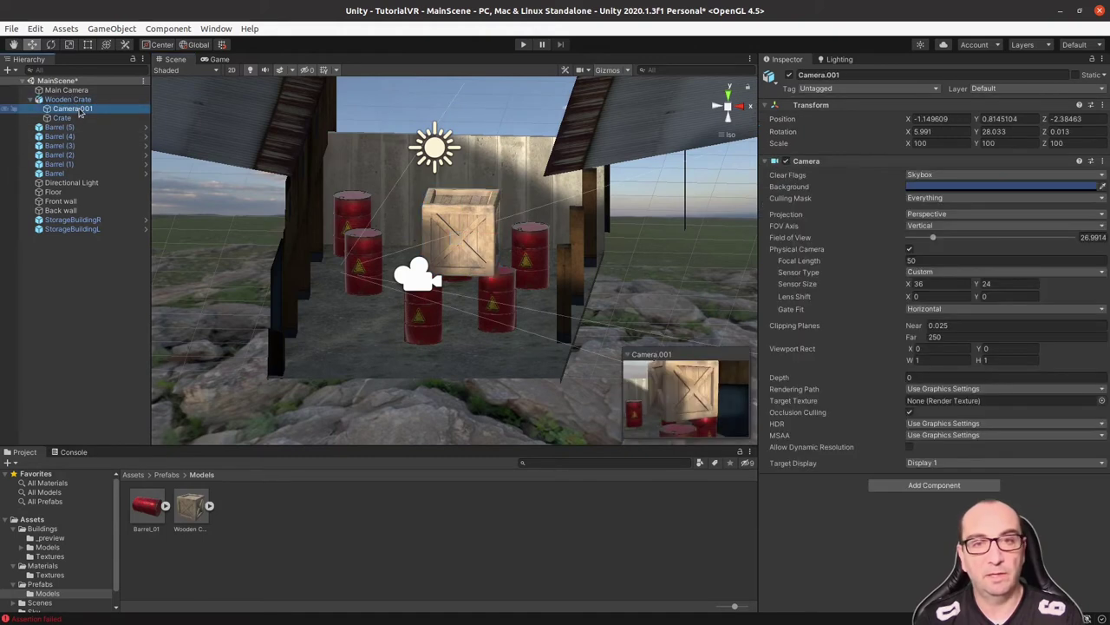
- Drag Crate out of the Wooden Crate group, triggering the prefab-children warning
{"action": "left_click", "coordinate": [68, 118]}
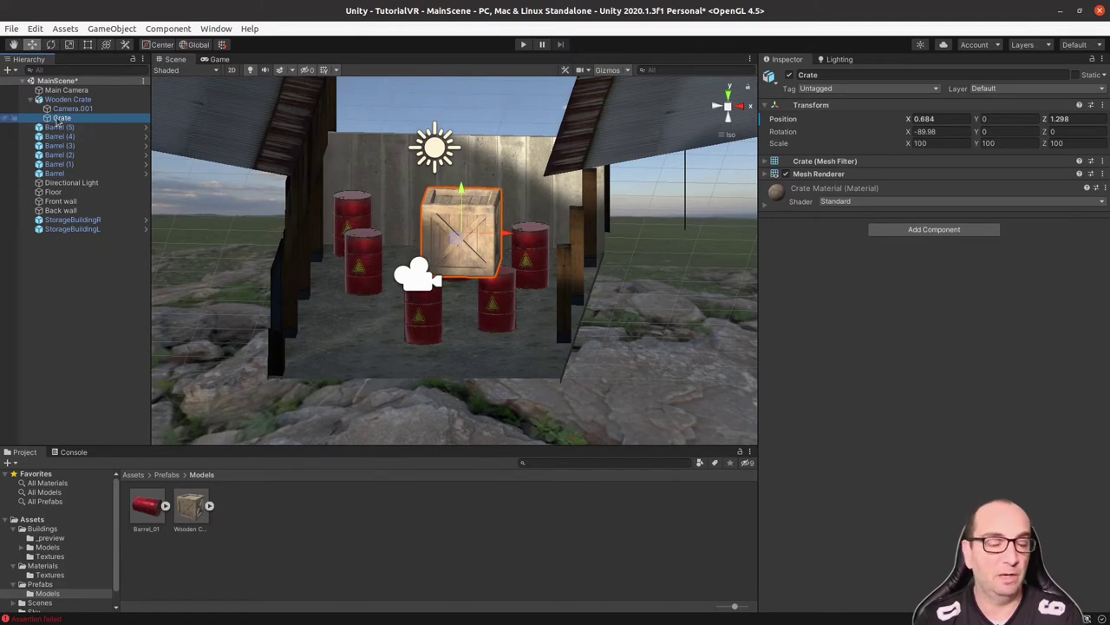
{"action": "left_click", "coordinate": [58, 101]}
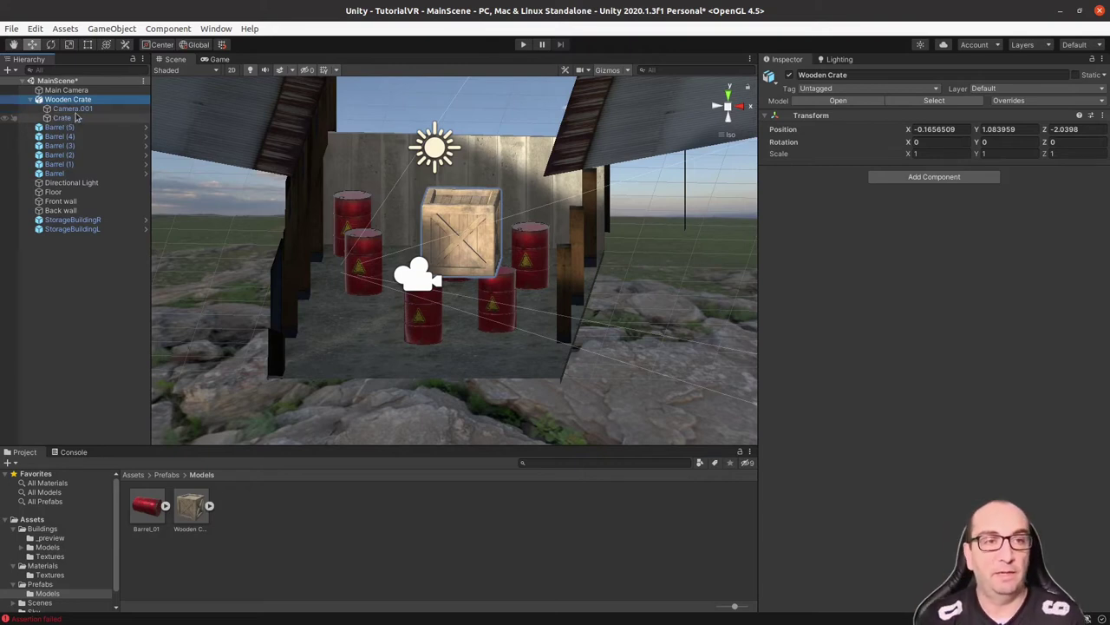
{"action": "left_click", "coordinate": [72, 120]}
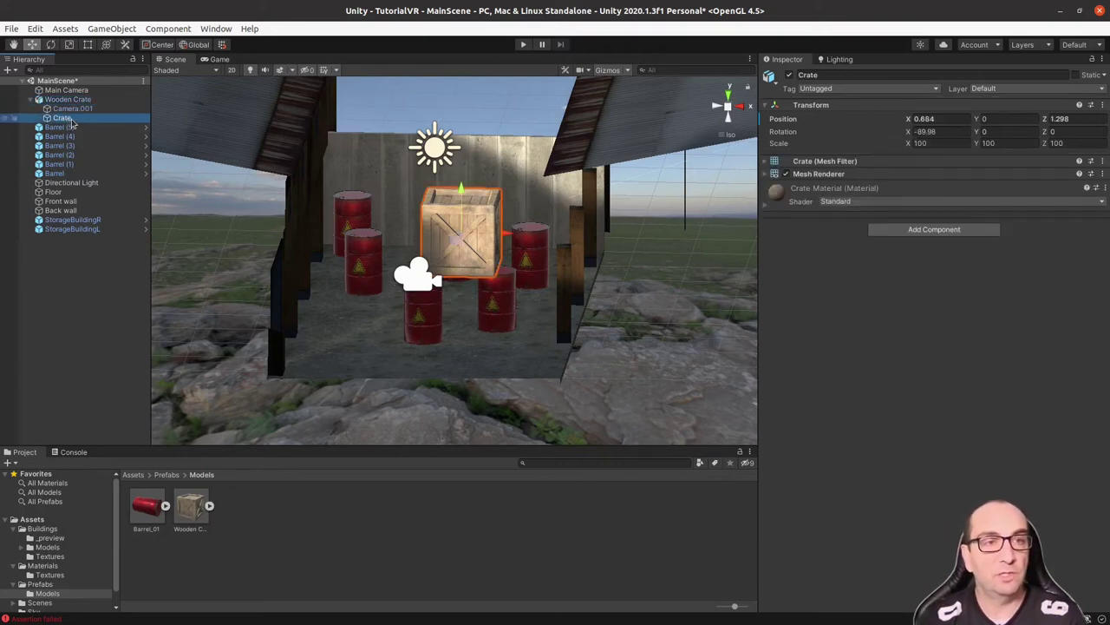
{"action": "left_click_drag", "start_coordinate": [57, 124], "coordinate": [60, 241]}
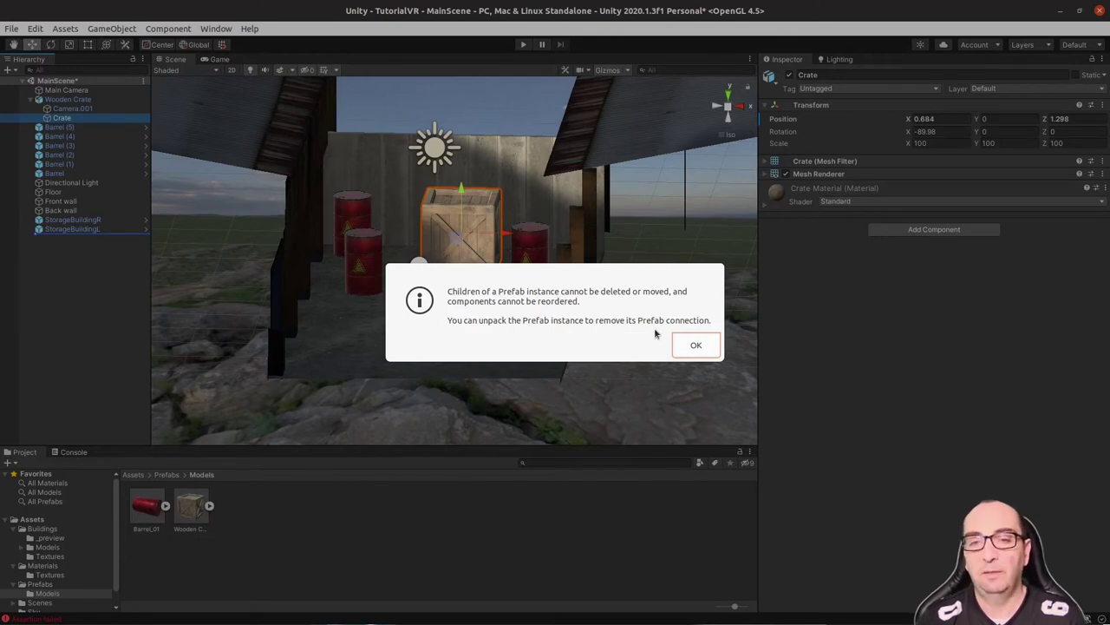
- Dismiss the warning and apply Prefab > Unpack Completely to Wooden Crate
{"action": "left_click", "coordinate": [695, 345]}
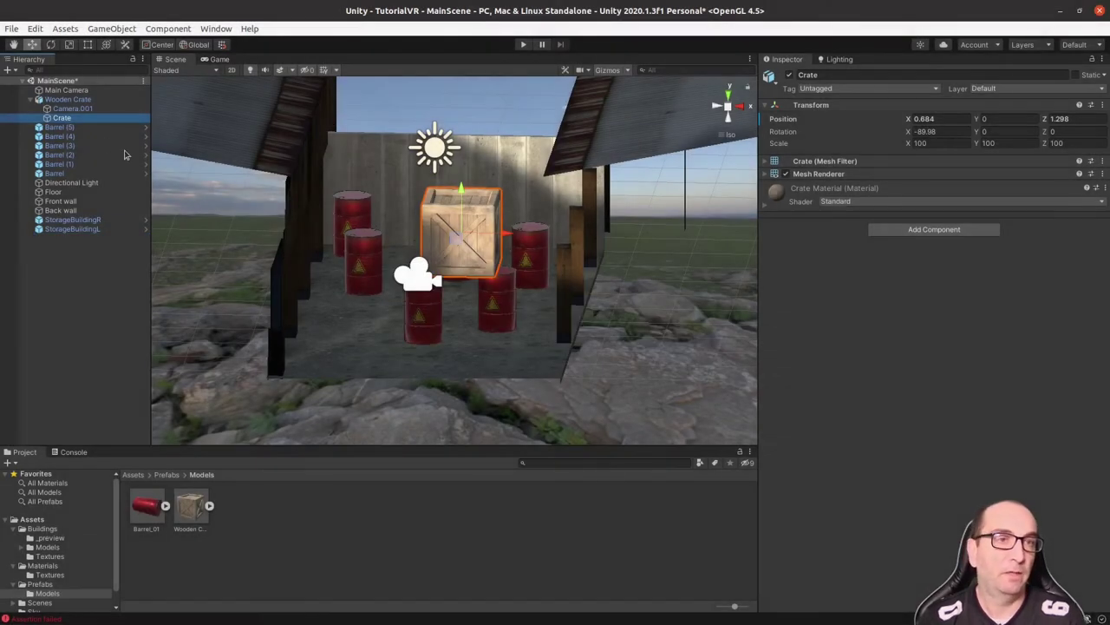
{"action": "left_click", "coordinate": [74, 100]}
{"action": "right_click", "coordinate": [75, 101]}
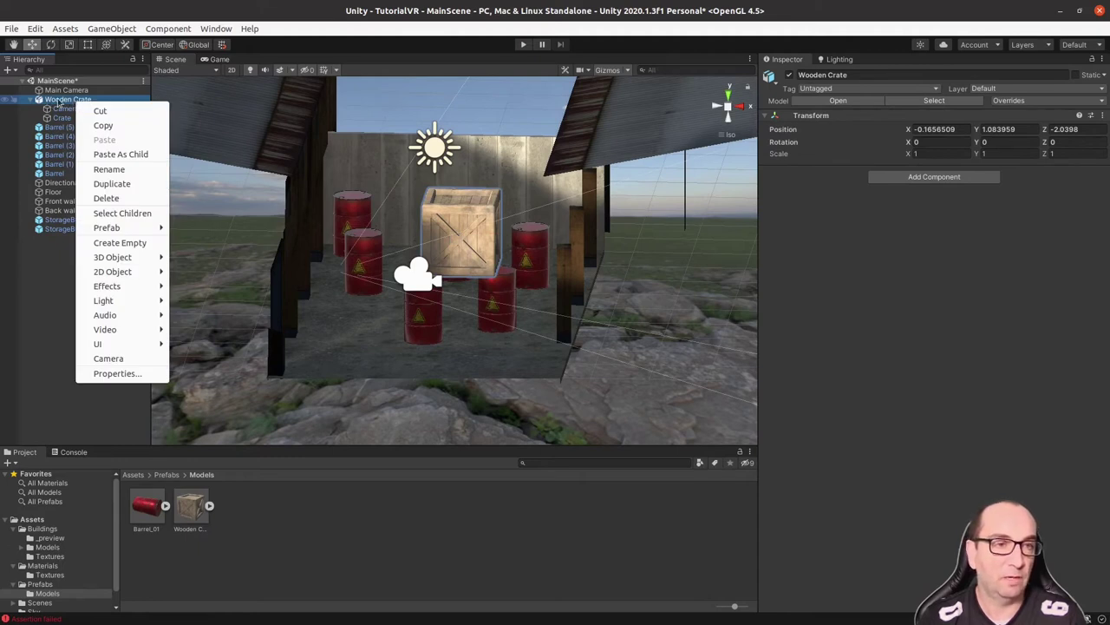
{"action": "mouse_move", "coordinate": [140, 229]}
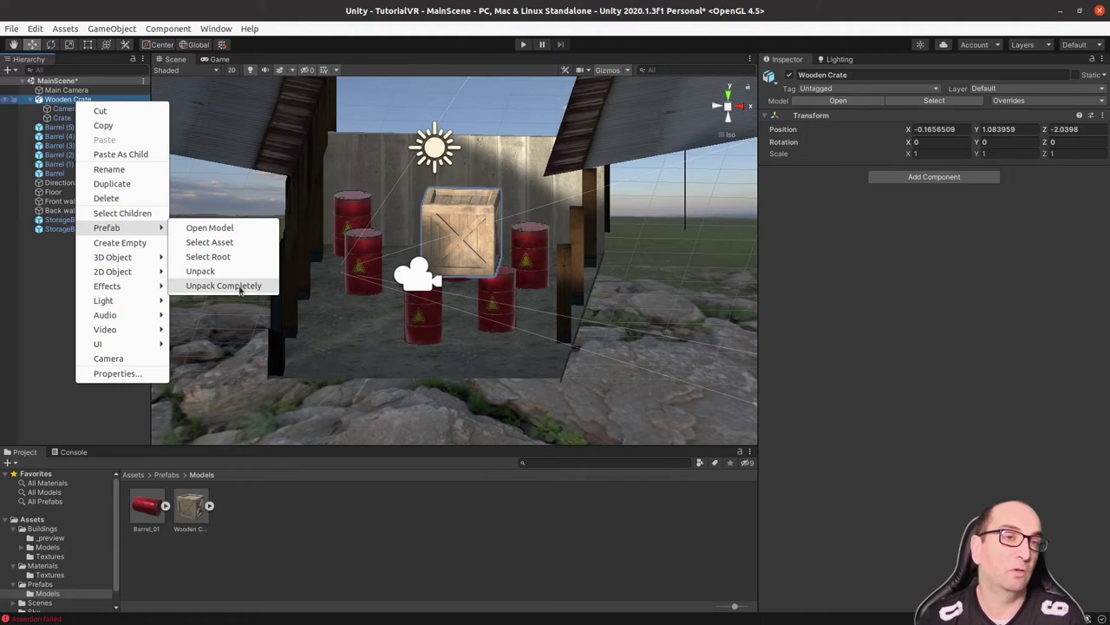
{"action": "left_click", "coordinate": [241, 288]}
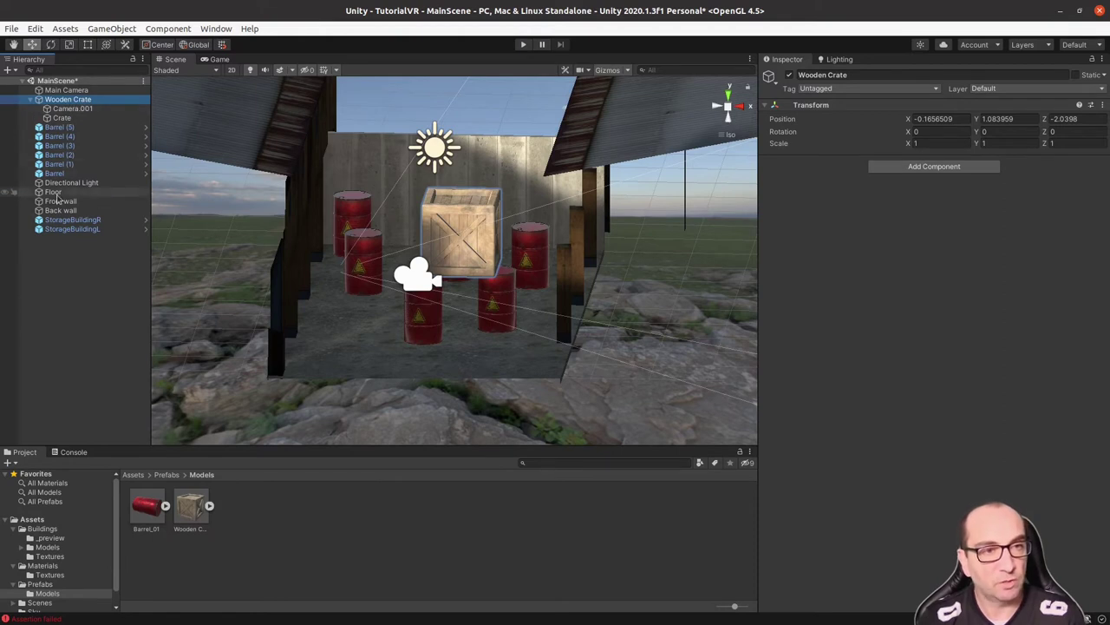
- Look over the barrels and building, then drag Crate out of Wooden Crate to top level
{"action": "left_click", "coordinate": [72, 228]}
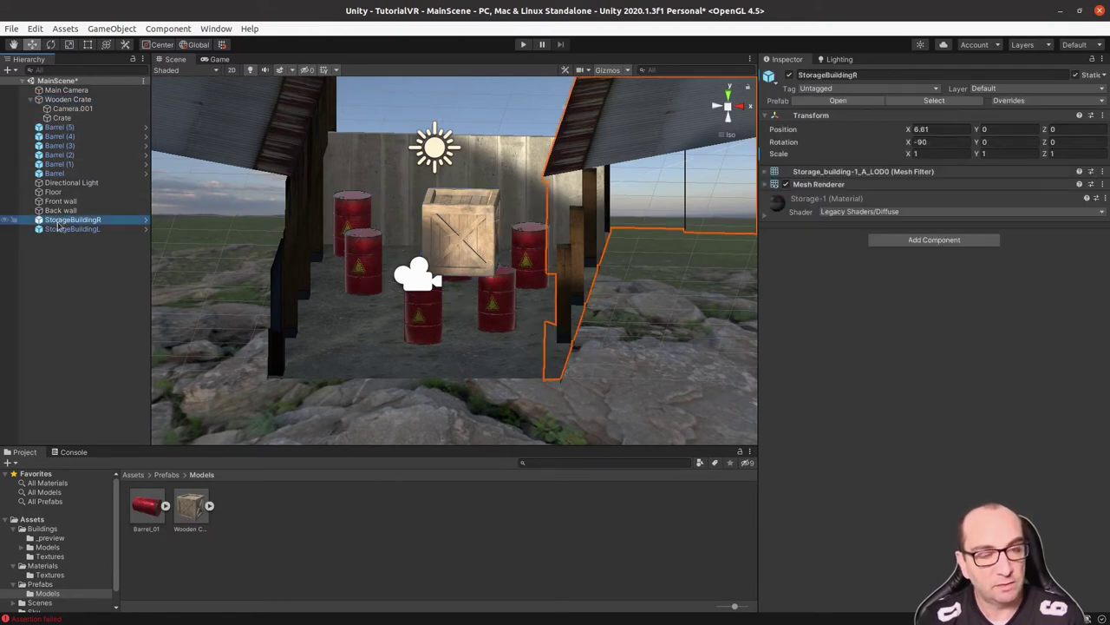
{"action": "left_click", "coordinate": [54, 174]}
{"action": "left_click", "coordinate": [59, 164]}
{"action": "left_click", "coordinate": [59, 154]}
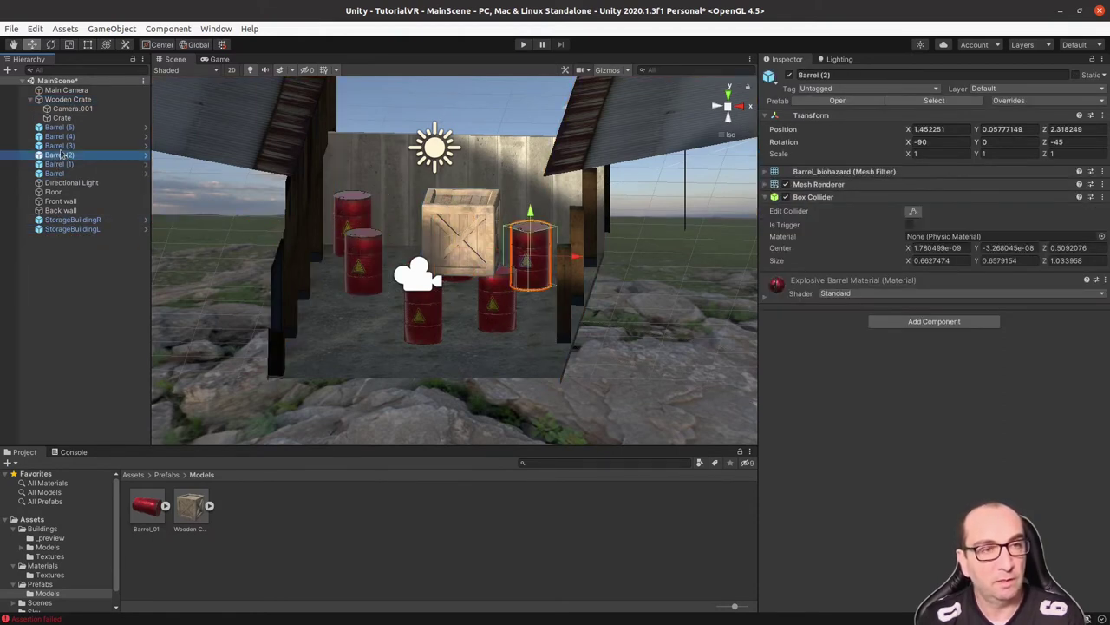
{"action": "left_click", "coordinate": [74, 99]}
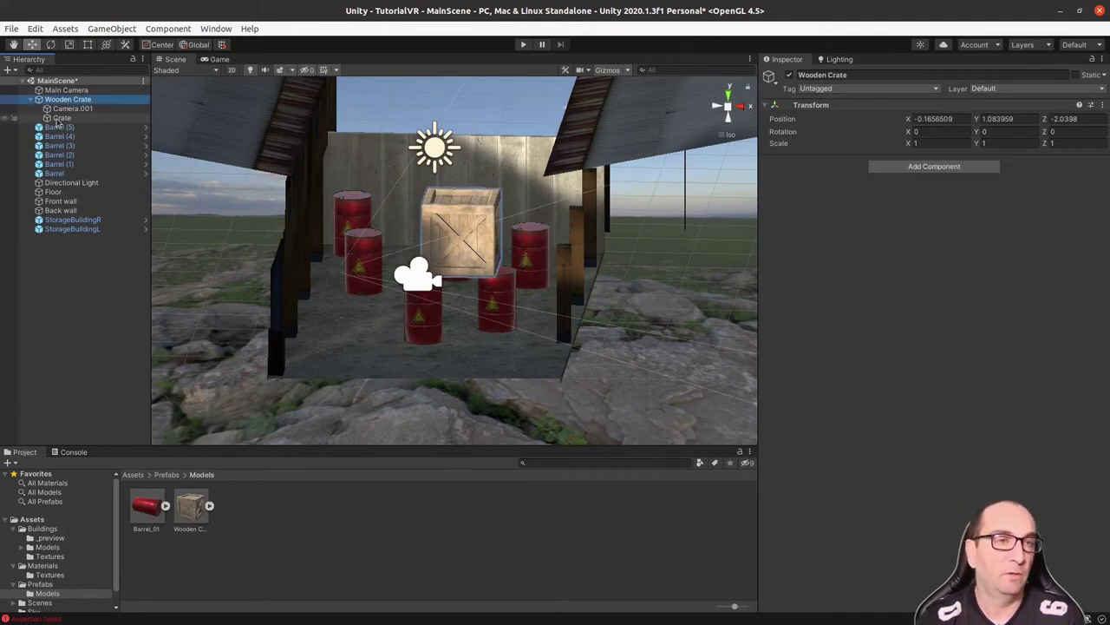
{"action": "left_click_drag", "start_coordinate": [57, 122], "coordinate": [61, 250]}
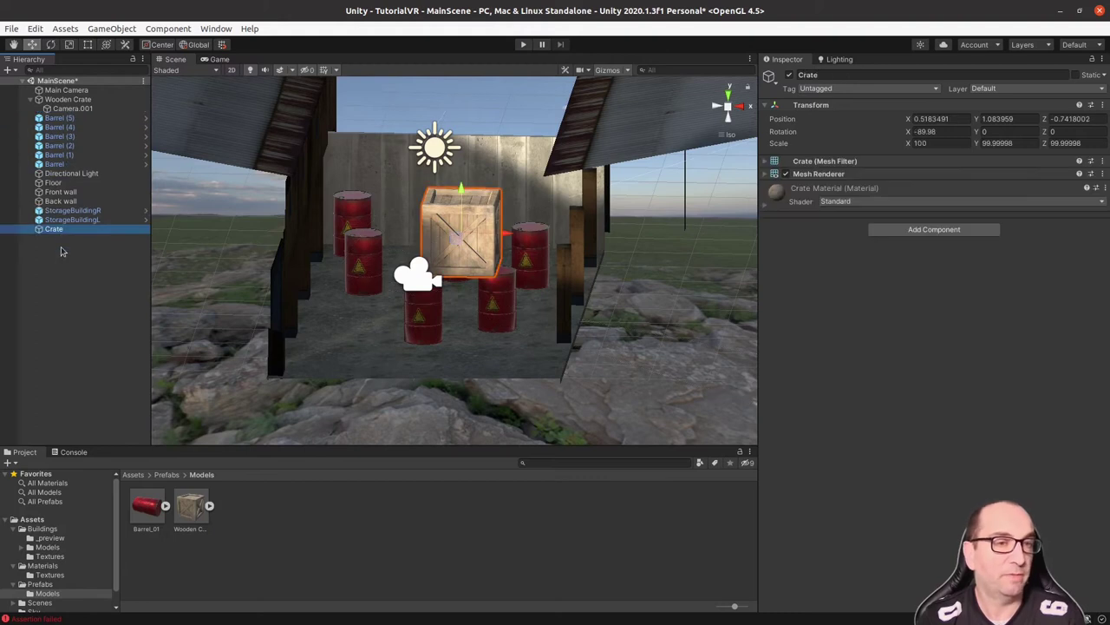
- Delete the leftover Wooden Crate with its Camera.001 and select Crate
{"action": "left_click", "coordinate": [62, 102]}
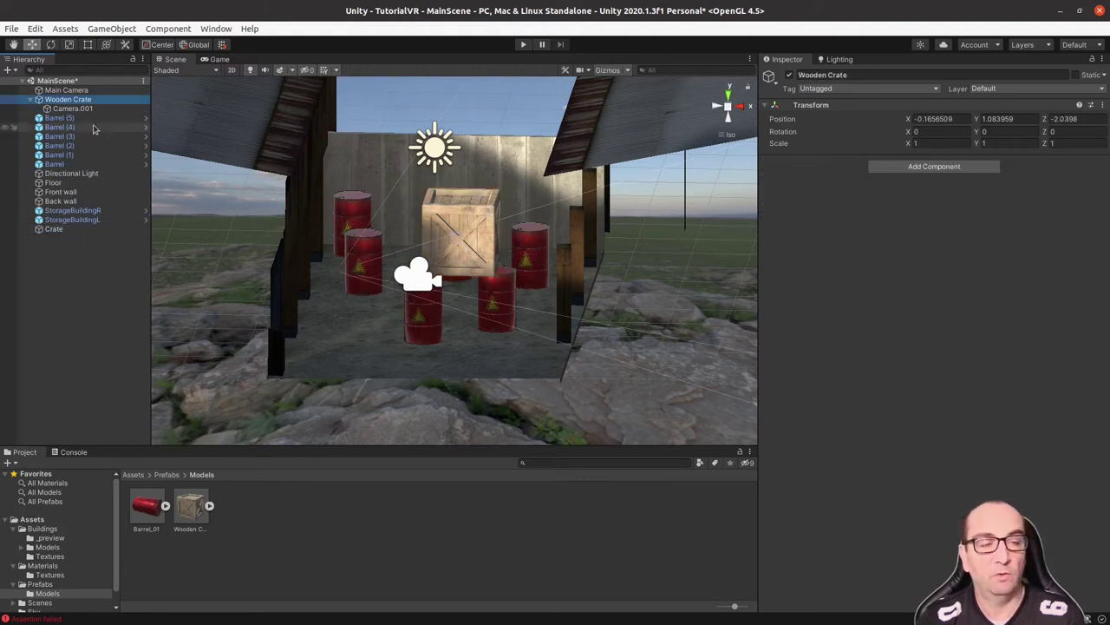
{"action": "key", "text": "Delete"}
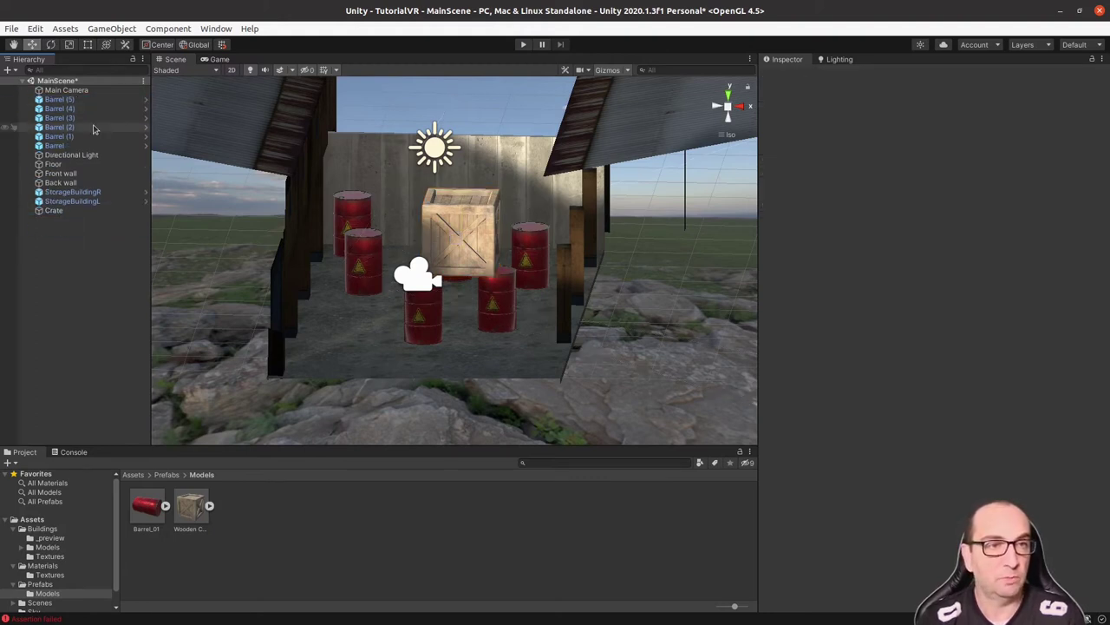
{"action": "left_click", "coordinate": [102, 211]}
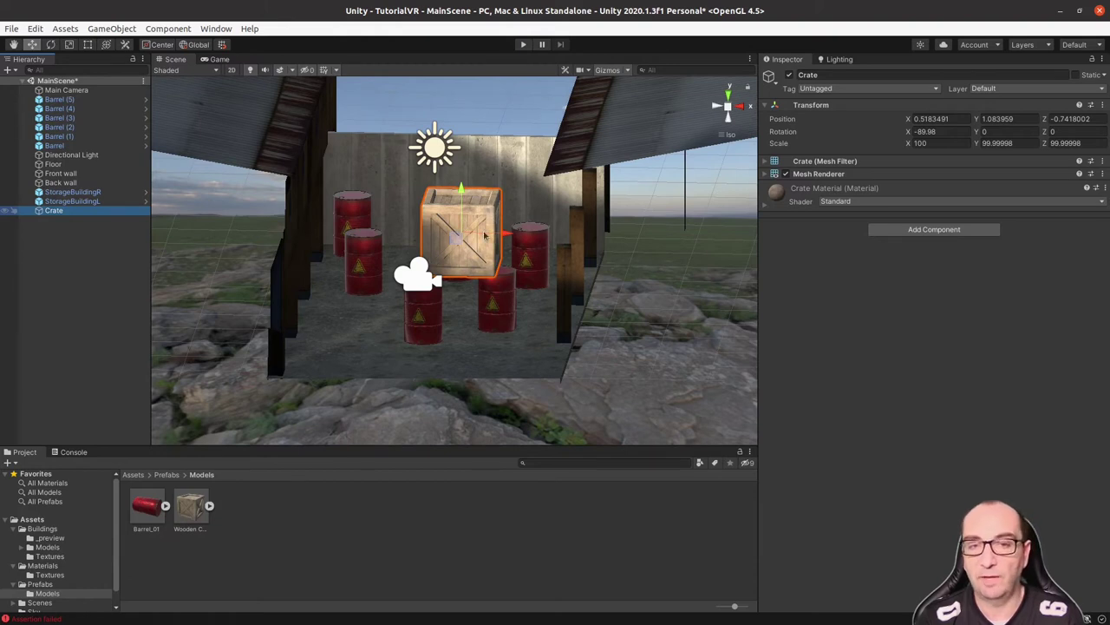
- Drag Crate into the Prefabs folder to create Crate.prefab, then open it for editing
{"action": "right_click", "coordinate": [61, 212]}
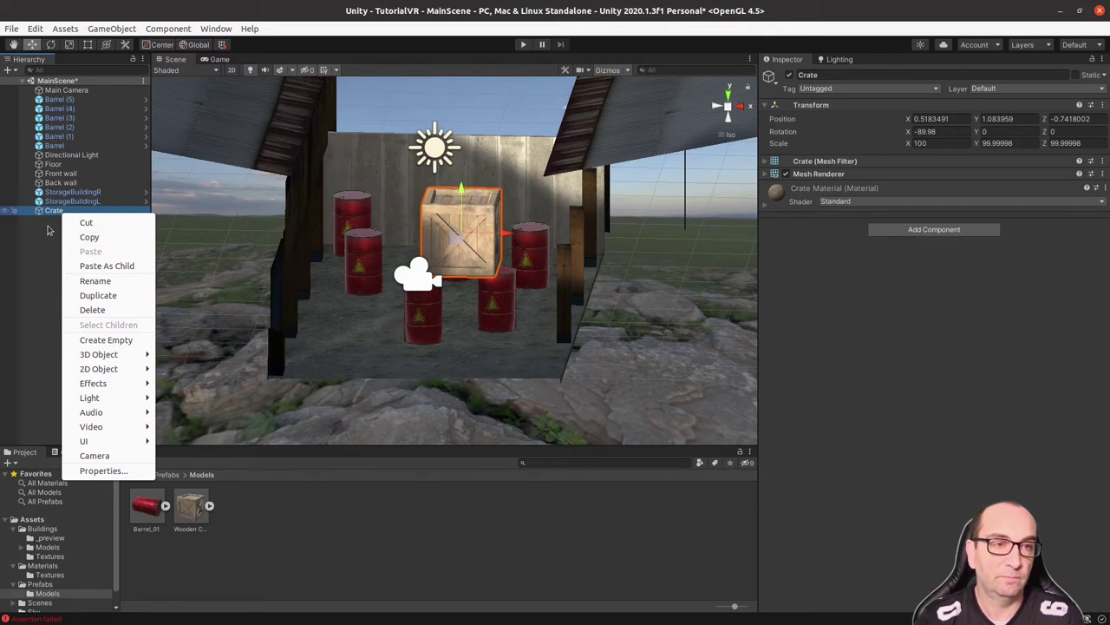
{"action": "left_click", "coordinate": [52, 214]}
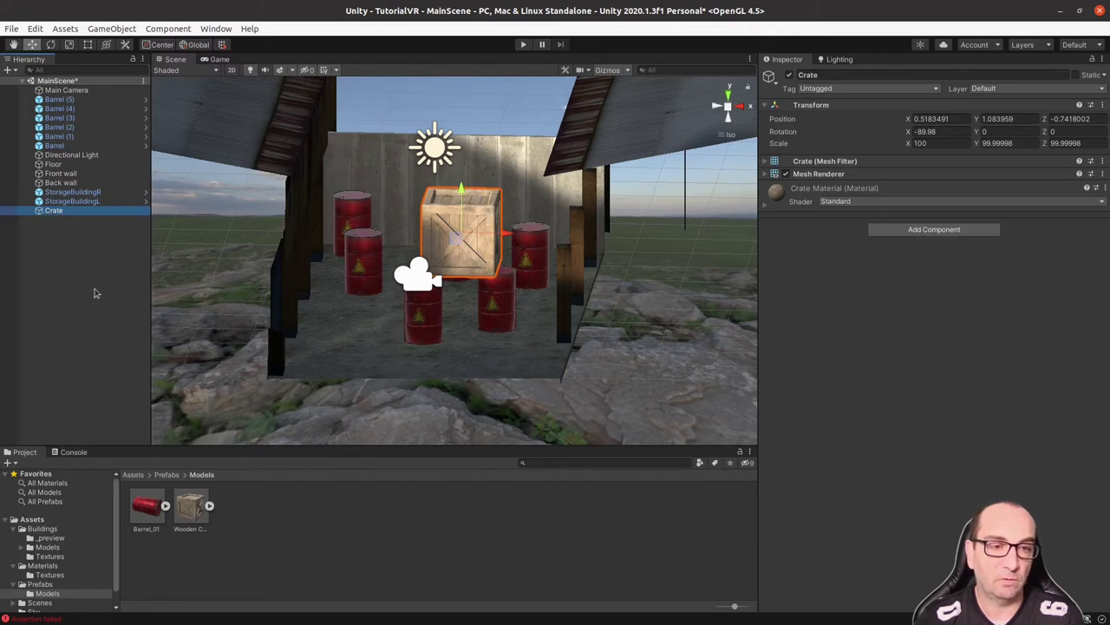
{"action": "left_click", "coordinate": [166, 475]}
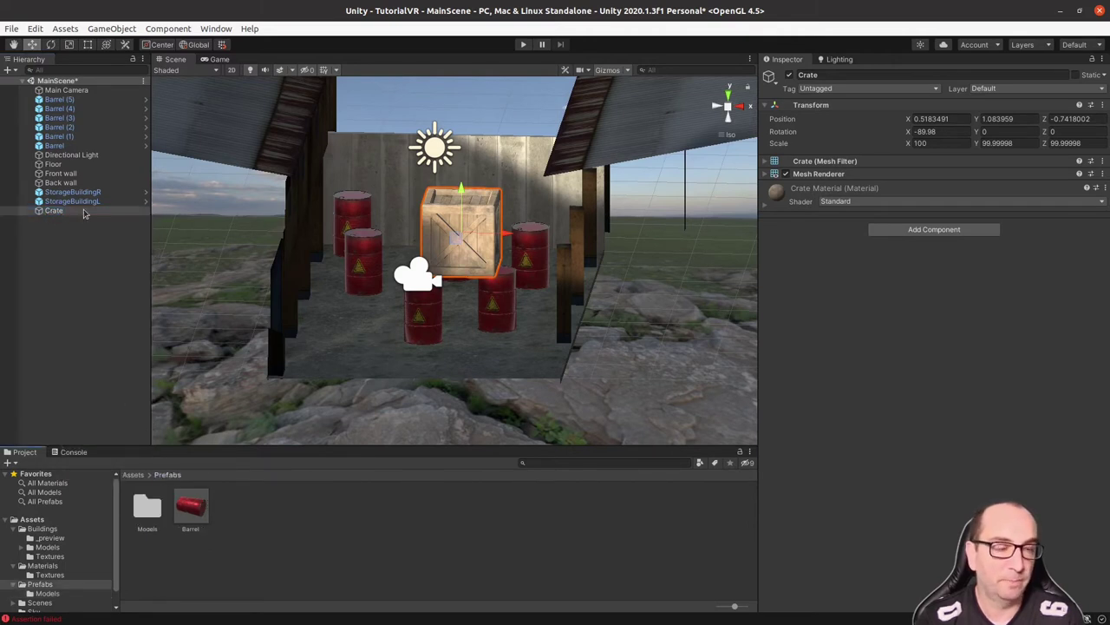
{"action": "left_click_drag", "start_coordinate": [84, 214], "coordinate": [238, 512]}
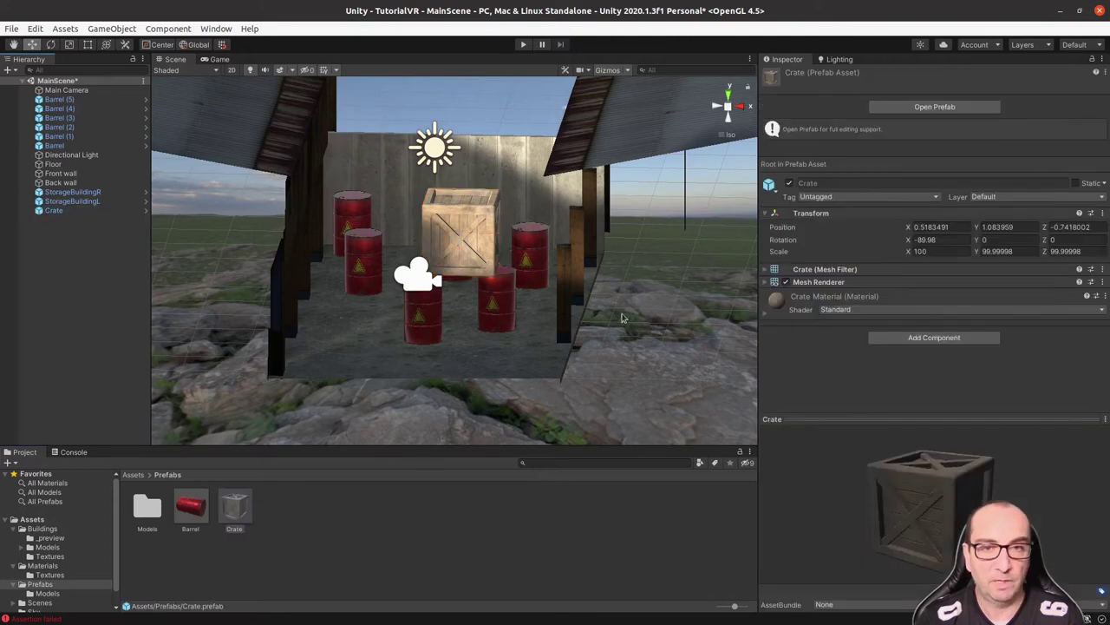
{"action": "left_click", "coordinate": [469, 228]}
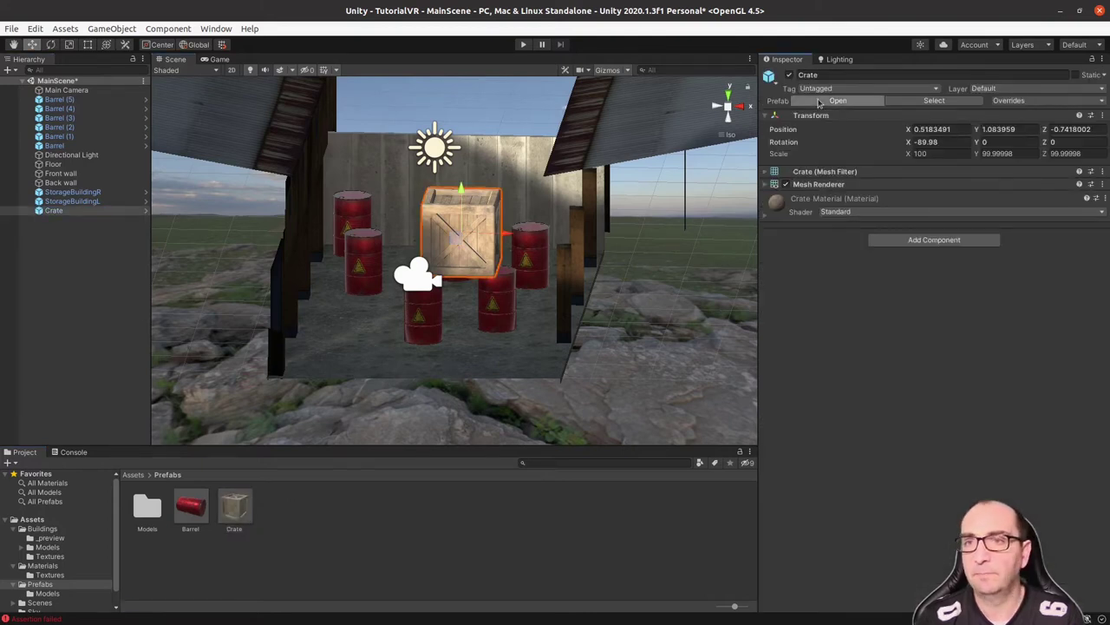
{"action": "left_click", "coordinate": [819, 101]}
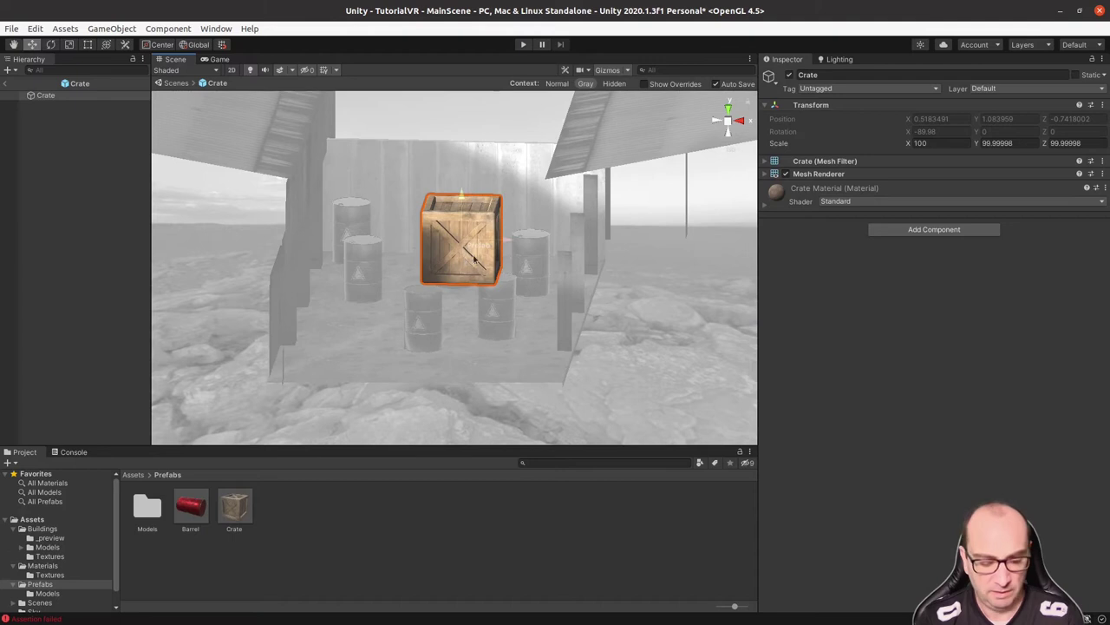
- Frame the crate and add a Box Collider sized 0.0125 on each axis
{"action": "key", "text": "f"}
{"action": "left_click_drag", "start_coordinate": [474, 258], "coordinate": [319, 269], "text": "alt"}
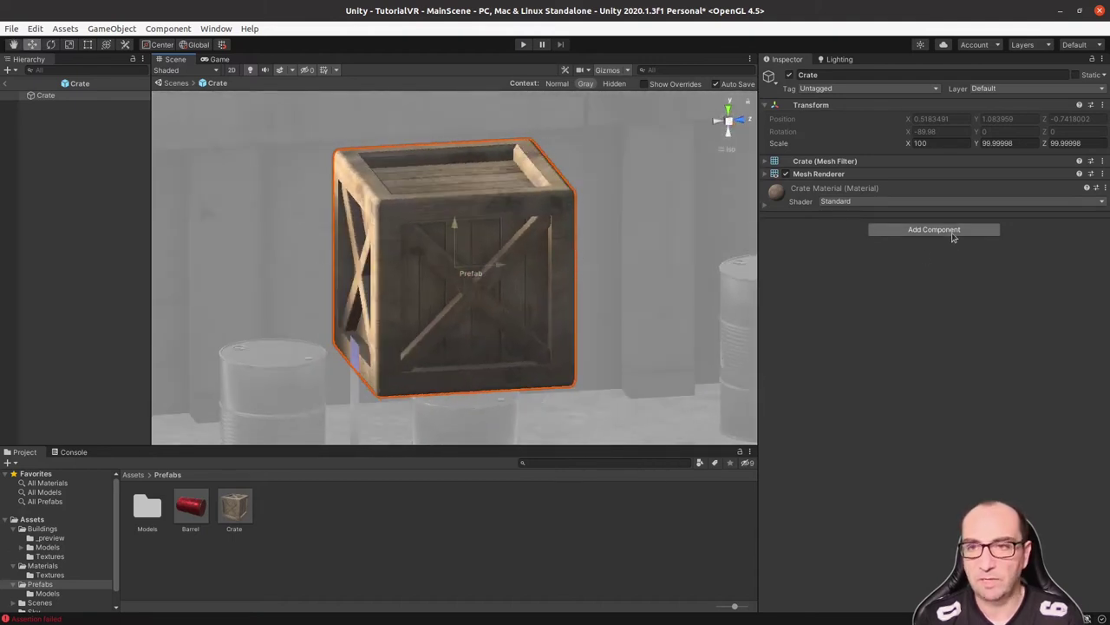
{"action": "left_click", "coordinate": [952, 233]}
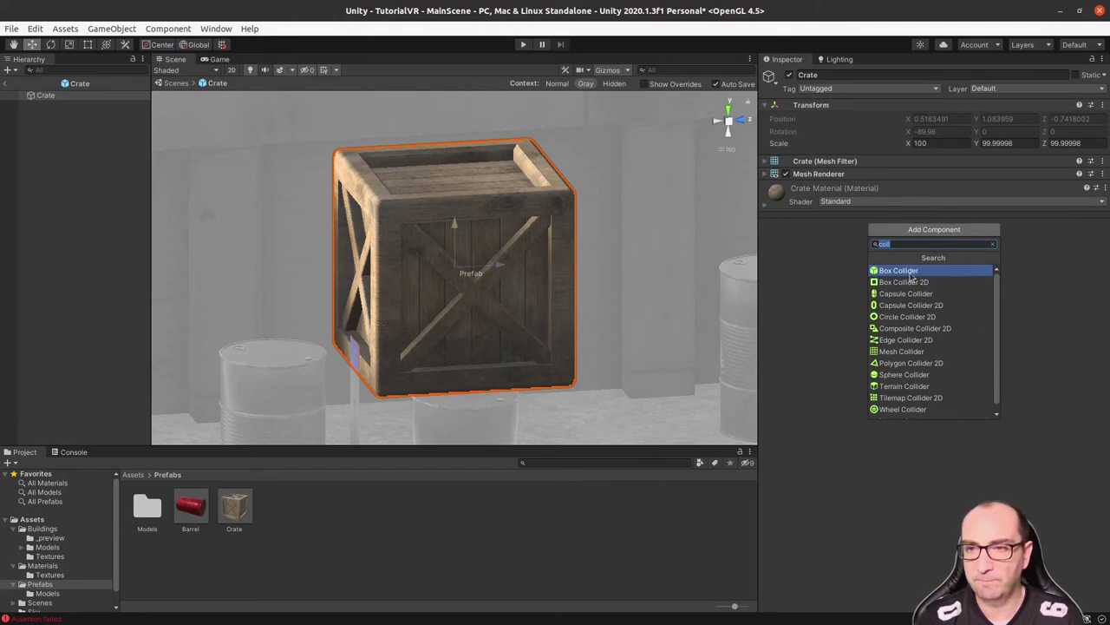
{"action": "left_click", "coordinate": [911, 271]}
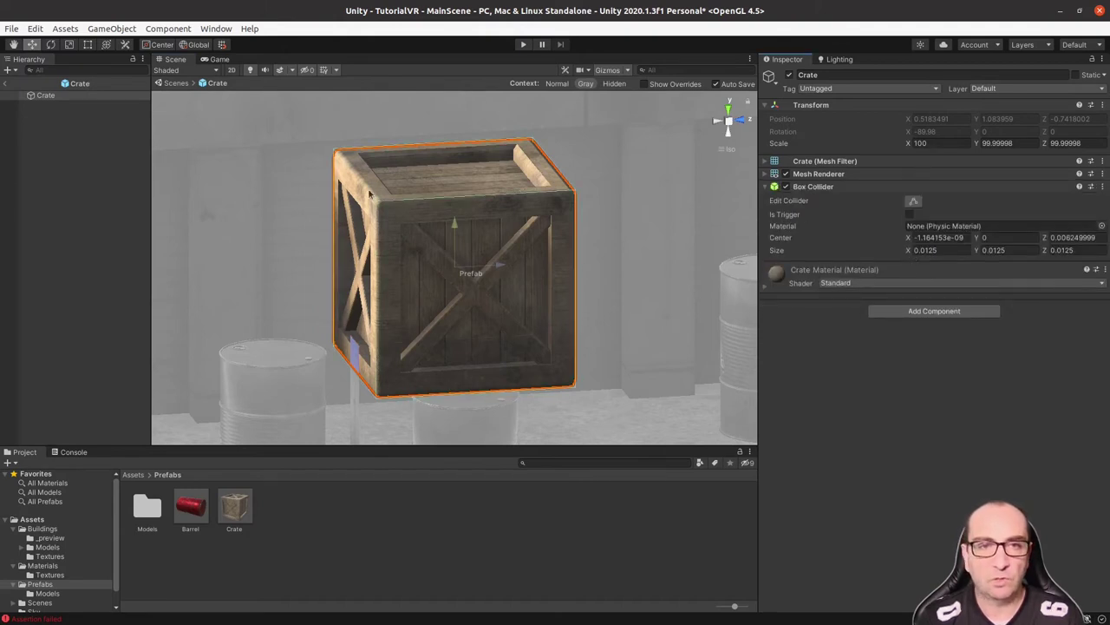
{"action": "left_click_drag", "start_coordinate": [369, 194], "coordinate": [445, 211], "text": "alt"}
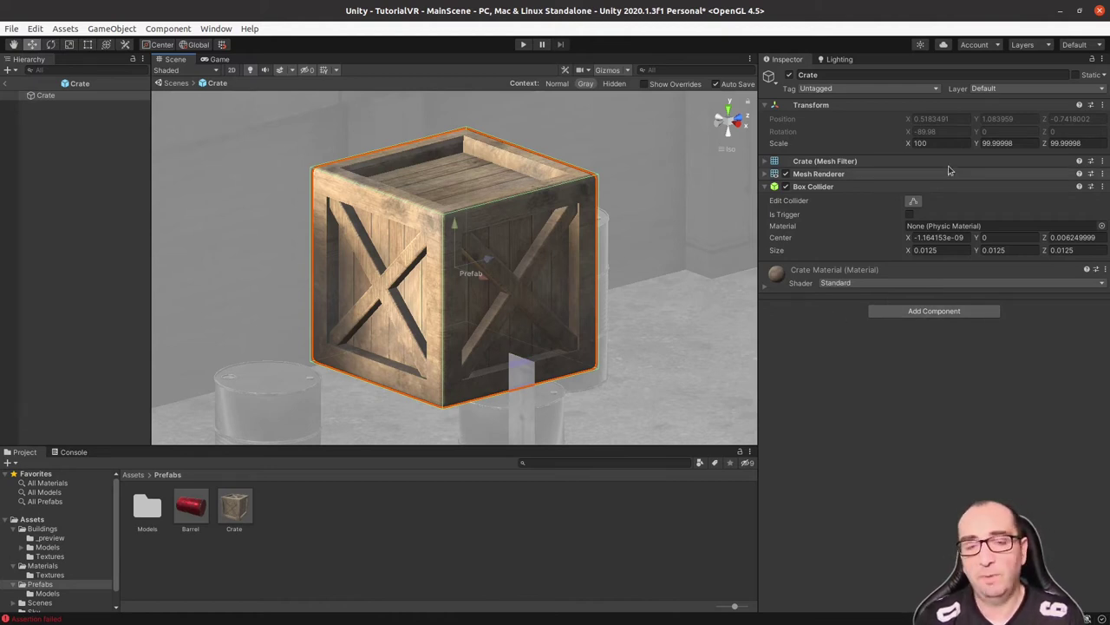
{"action": "mouse_move", "coordinate": [622, 238]}
{"action": "left_mouse_down", "text": "alt"}
{"action": "mouse_move", "coordinate": [526, 270]}
{"action": "mouse_move", "coordinate": [590, 252]}
{"action": "left_mouse_up", "text": "alt"}
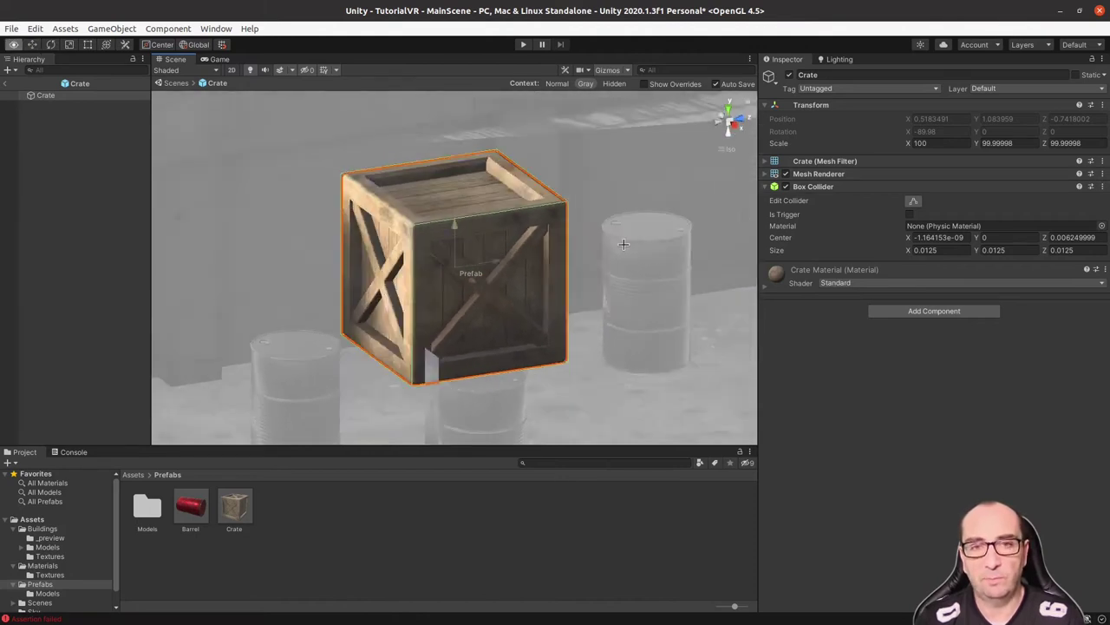
- In an orthographic Right view, squeeze the collider to a side slab: Y size 0.001255194, center Y 0.005622456
{"action": "left_click", "coordinate": [916, 204]}
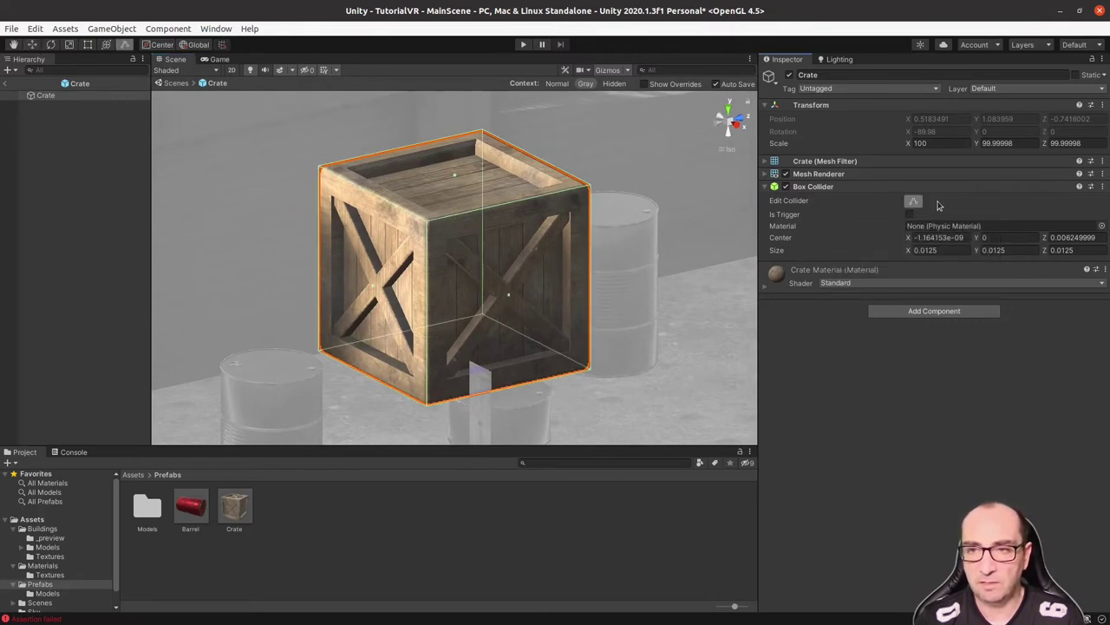
{"action": "left_click", "coordinate": [728, 124]}
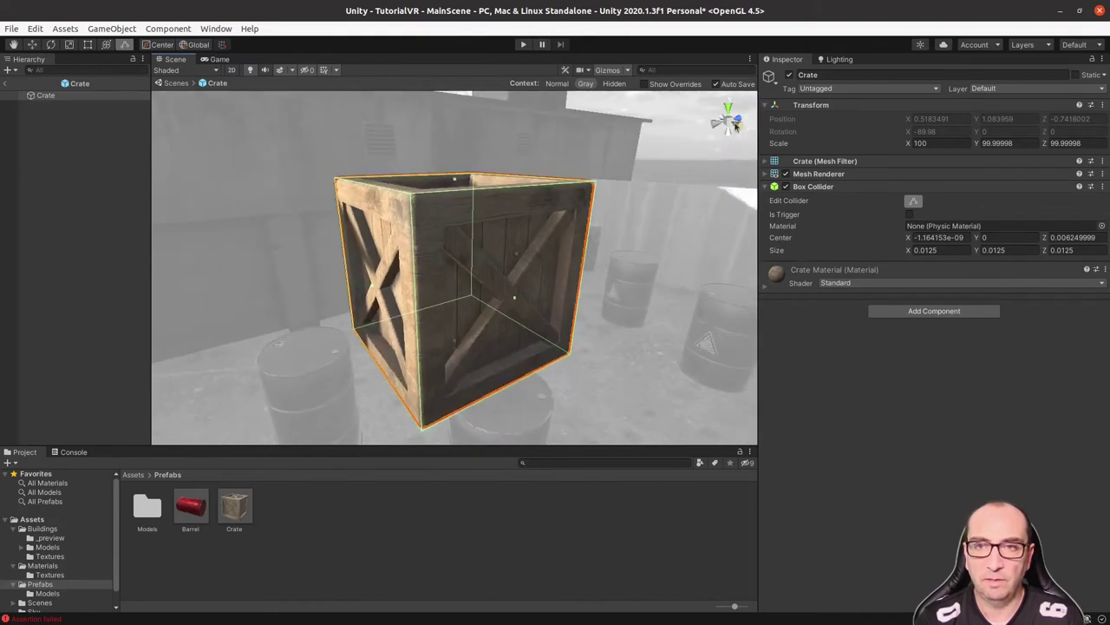
{"action": "left_click", "coordinate": [733, 124]}
{"action": "left_click", "coordinate": [730, 123]}
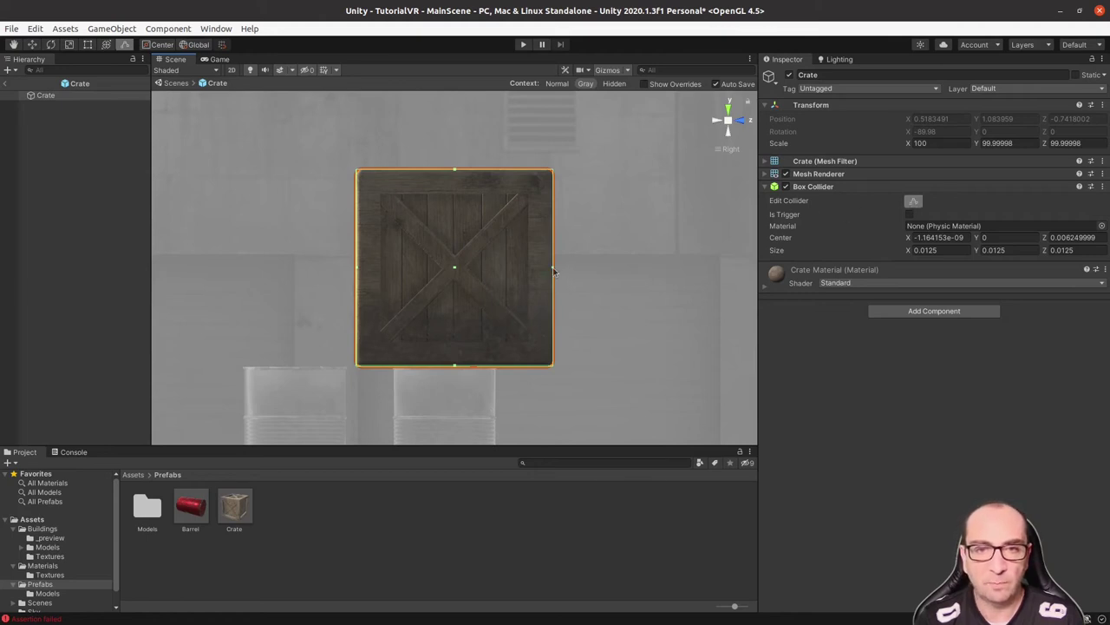
{"action": "left_click_drag", "start_coordinate": [554, 272], "coordinate": [382, 270]}
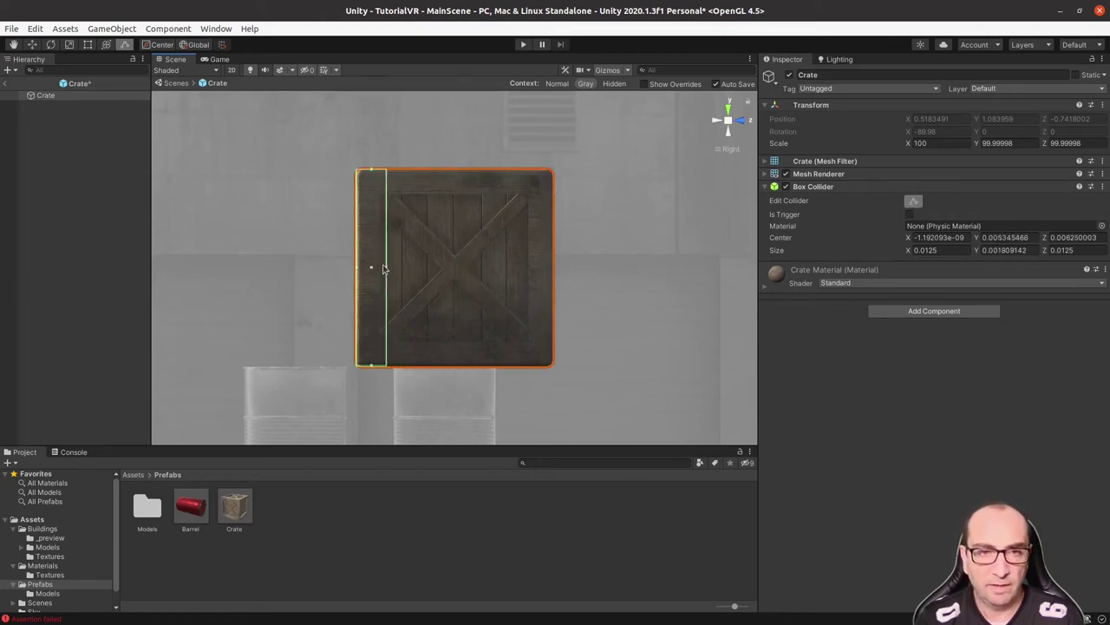
{"action": "left_click_drag", "start_coordinate": [383, 270], "coordinate": [342, 347]}
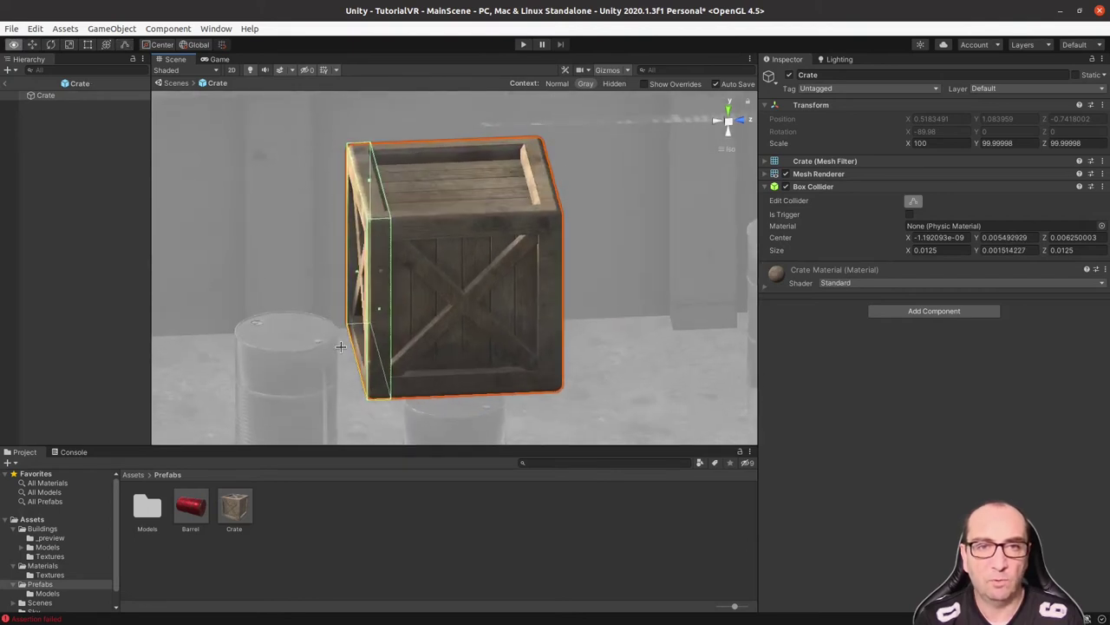
{"action": "left_click_drag", "start_coordinate": [379, 275], "coordinate": [376, 274]}
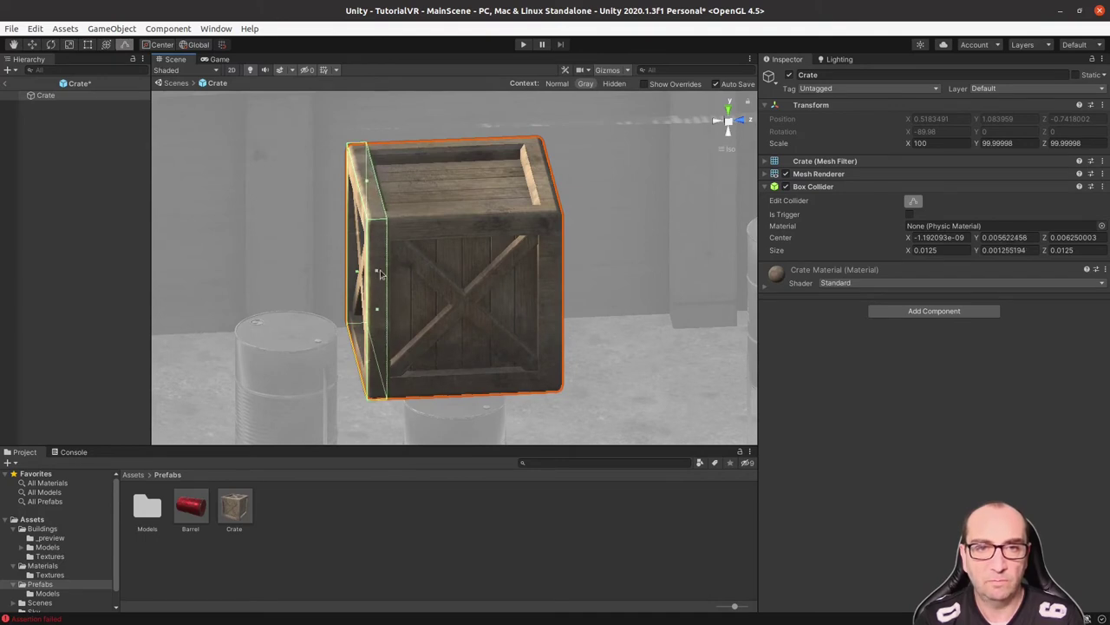
- Add further Box Colliders via a 'coll' search, orbiting to fit them along the crate walls
{"action": "left_click", "coordinate": [920, 314]}
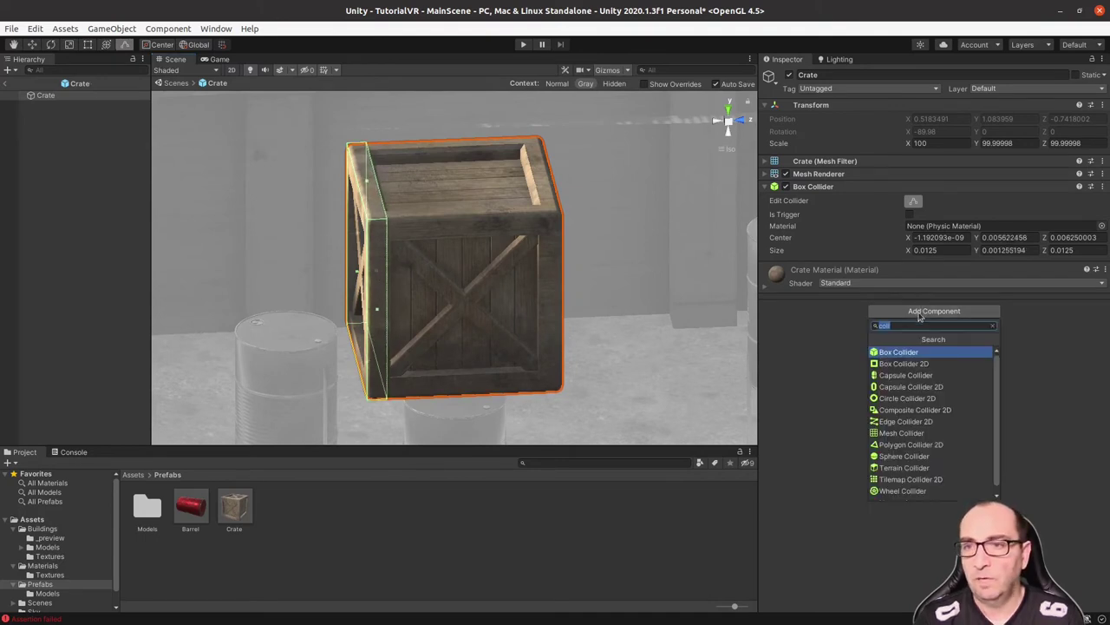
{"action": "left_click", "coordinate": [899, 353]}
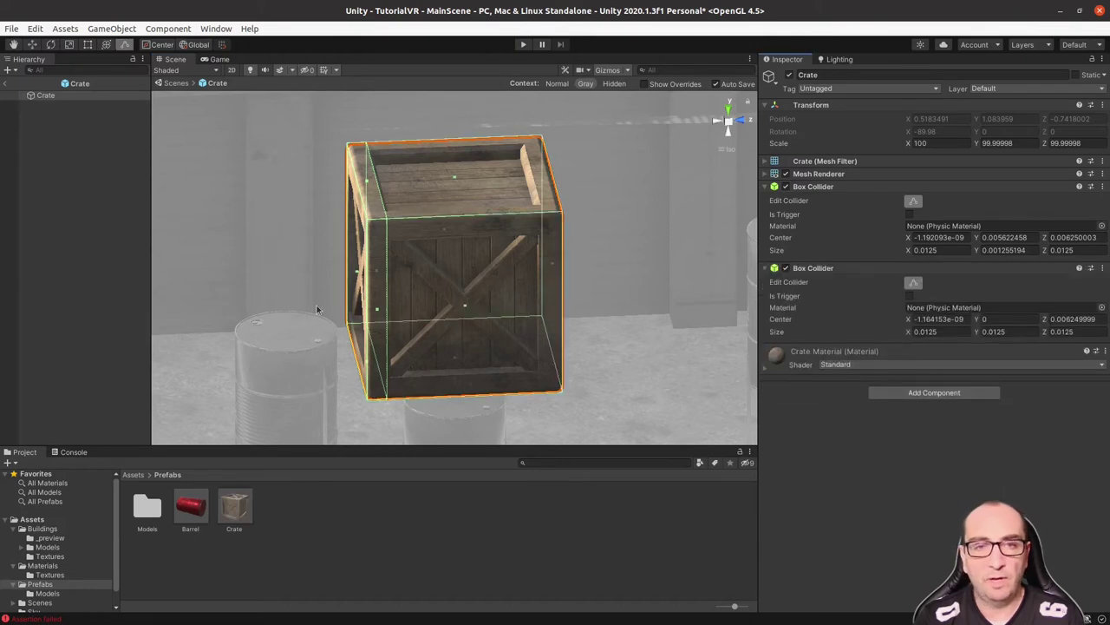
{"action": "mouse_move", "coordinate": [318, 251]}
{"action": "left_mouse_down", "text": "alt"}
{"action": "mouse_move", "coordinate": [612, 285]}
{"action": "mouse_move", "coordinate": [370, 291]}
{"action": "mouse_move", "coordinate": [533, 271]}
{"action": "left_mouse_up", "text": "alt"}
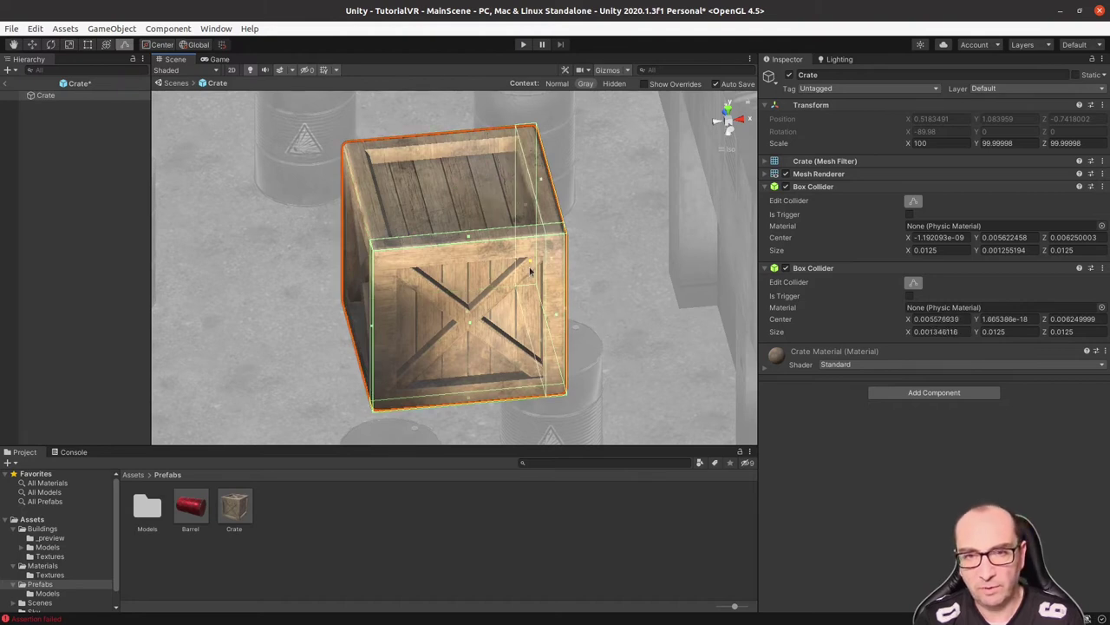
{"action": "left_click", "coordinate": [919, 392]}
{"action": "type", "text": "coll"}
{"action": "left_click", "coordinate": [904, 434]}
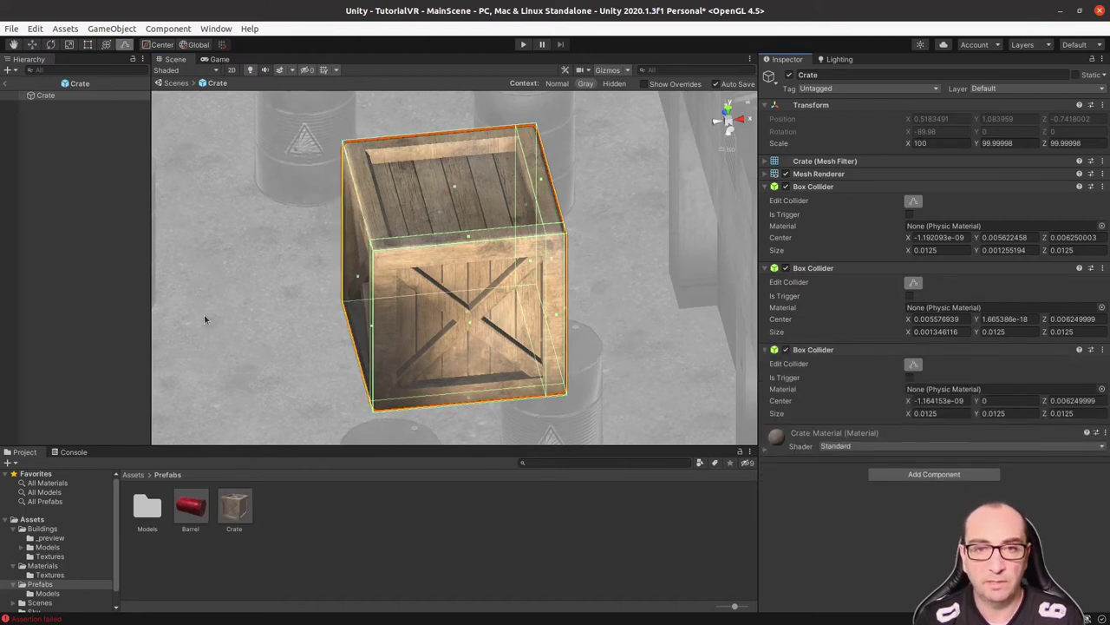
{"action": "left_click_drag", "start_coordinate": [204, 319], "coordinate": [540, 303], "text": "alt"}
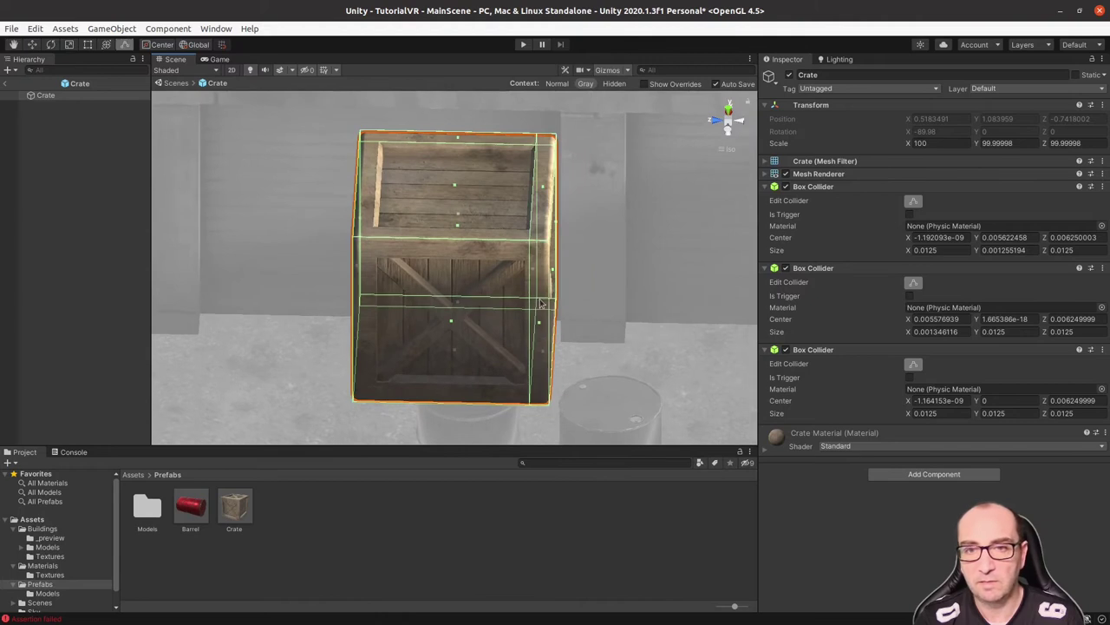
{"action": "left_click_drag", "start_coordinate": [555, 274], "coordinate": [521, 312], "text": "alt"}
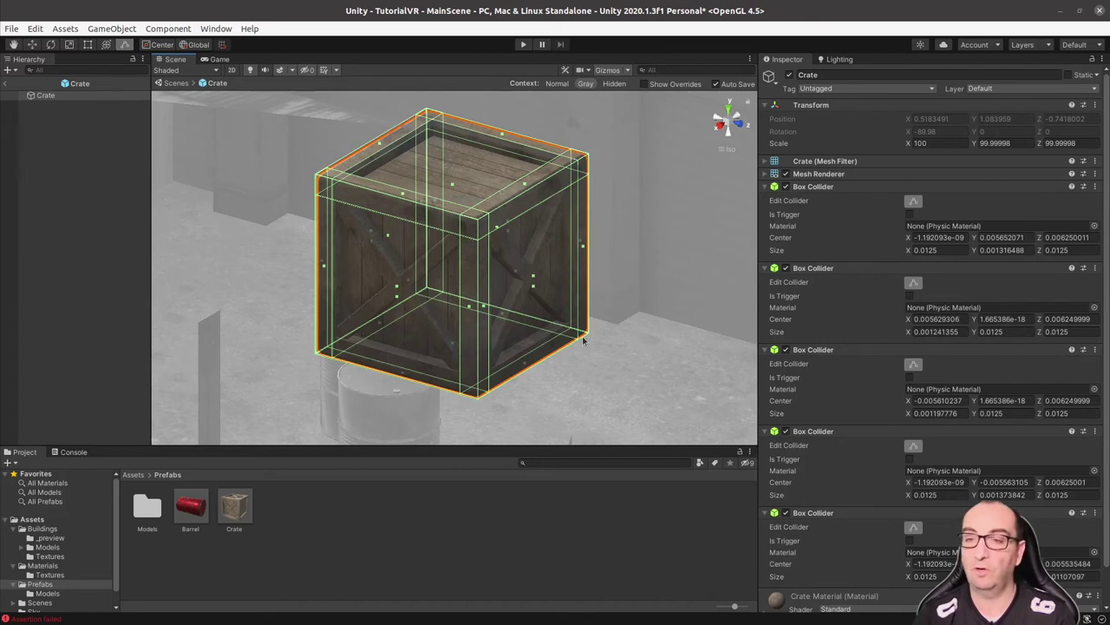
{"action": "left_click_drag", "start_coordinate": [474, 212], "coordinate": [570, 265], "text": "alt"}
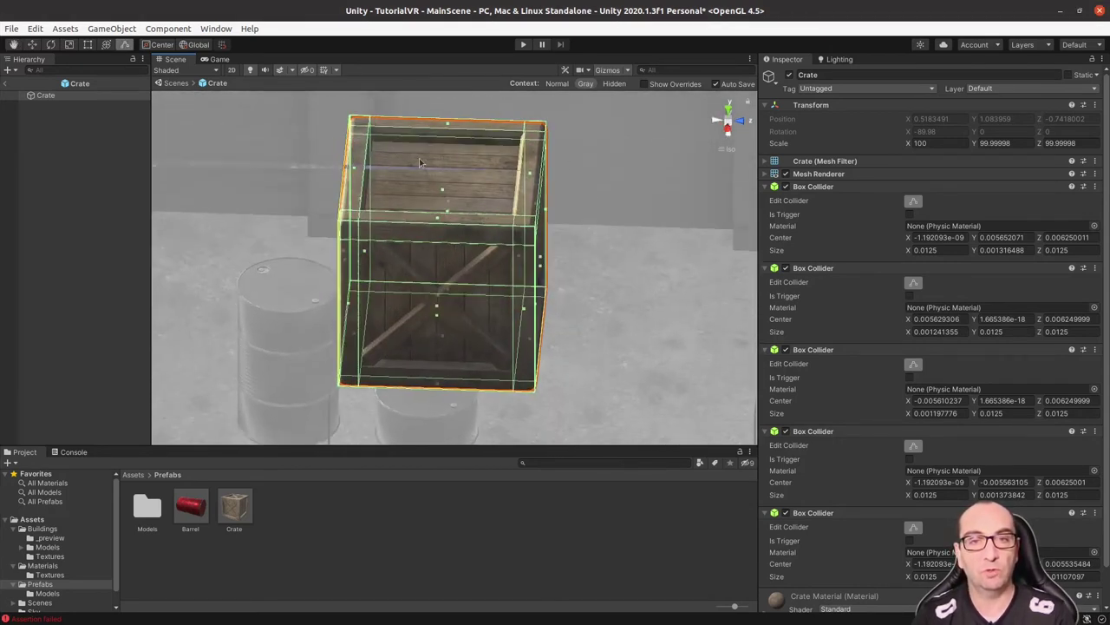
{"action": "mouse_move", "coordinate": [570, 264]}
{"action": "left_mouse_down", "text": "alt"}
{"action": "mouse_move", "coordinate": [461, 175]}
{"action": "mouse_move", "coordinate": [477, 170]}
{"action": "left_mouse_up", "text": "alt"}
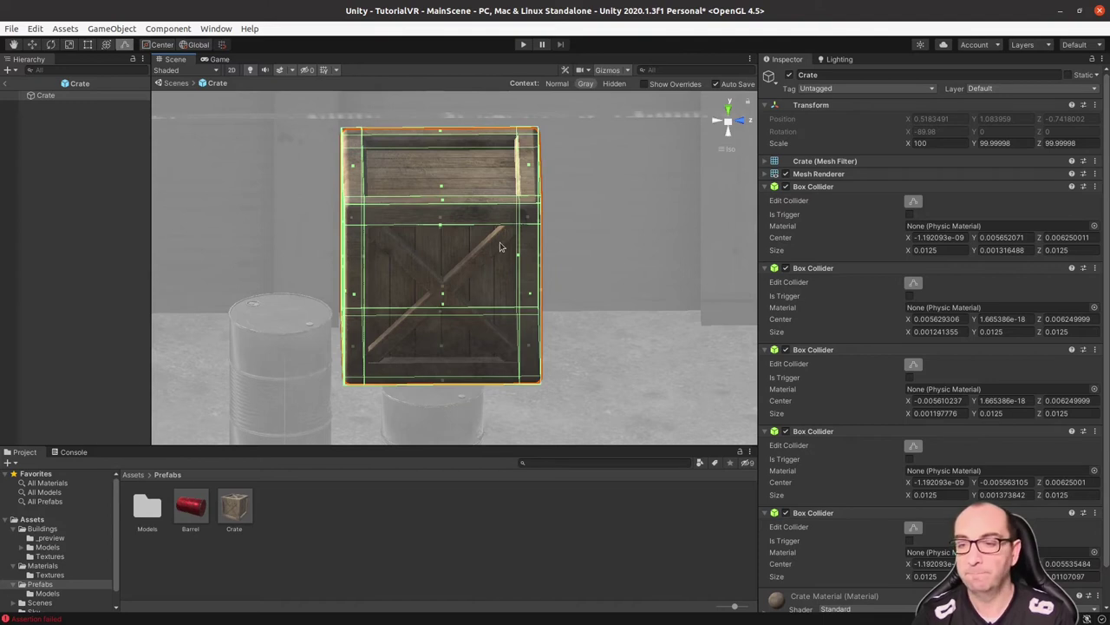
- Collapse all five Box Collider components and go back to MainScene
{"action": "left_click", "coordinate": [829, 188]}
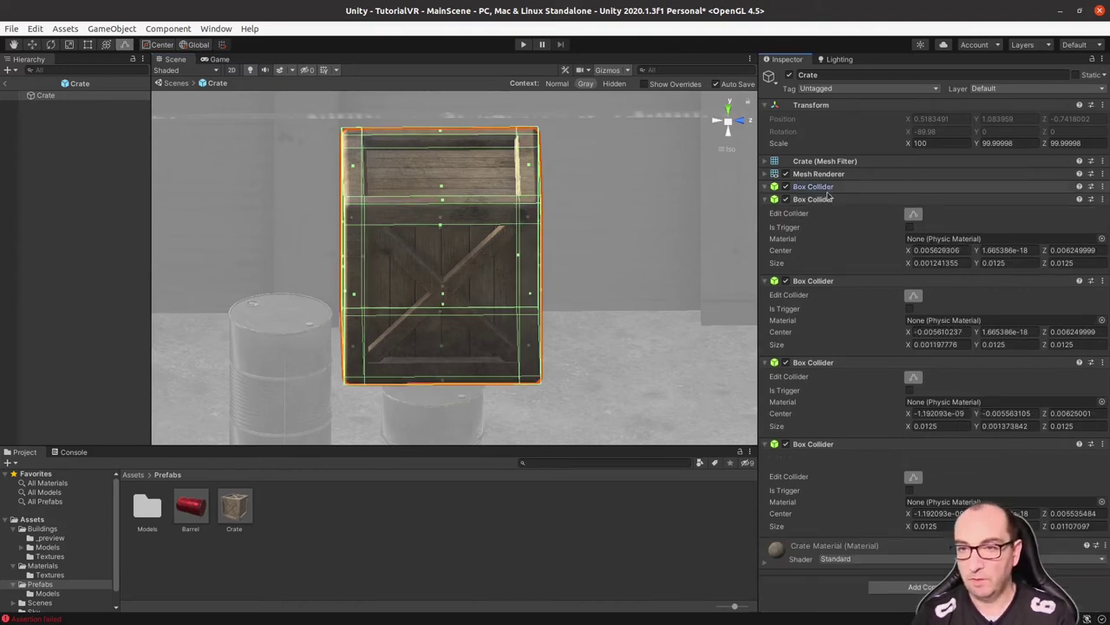
{"action": "left_click", "coordinate": [823, 199]}
{"action": "left_click", "coordinate": [822, 212]}
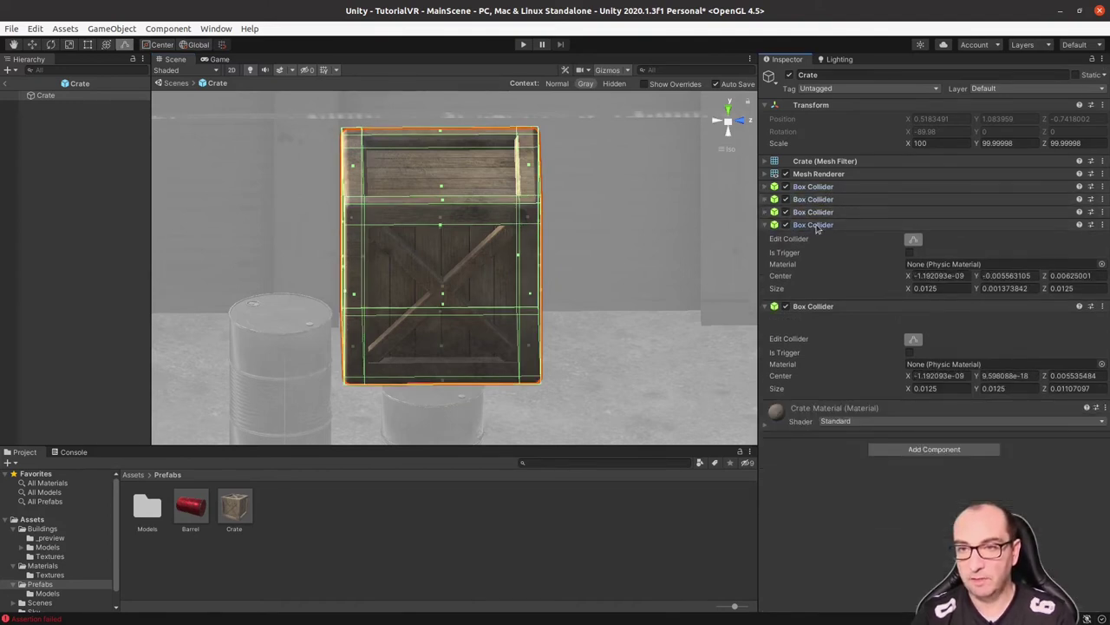
{"action": "left_click", "coordinate": [820, 224]}
{"action": "left_click", "coordinate": [820, 237]}
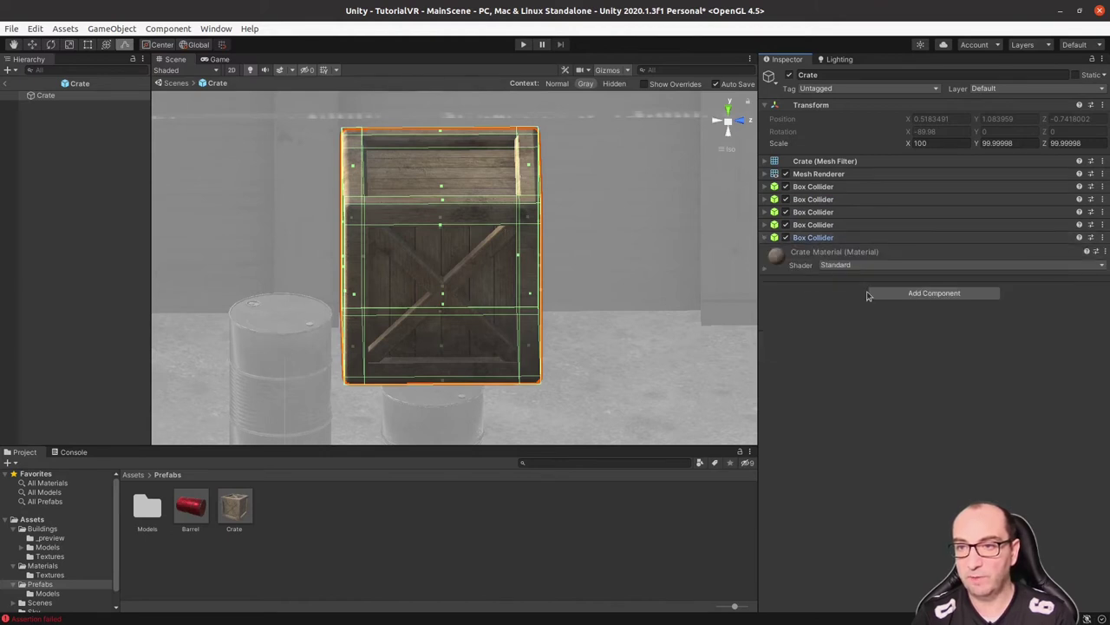
{"action": "left_click", "coordinate": [6, 85]}
- Select the Crate instance in the Hierarchy and delete it from MainScene
{"action": "mouse_move", "coordinate": [320, 288]}
{"action": "left_mouse_down", "text": "alt"}
{"action": "mouse_move", "coordinate": [474, 314]}
{"action": "mouse_move", "coordinate": [501, 261]}
{"action": "left_mouse_up", "text": "alt"}
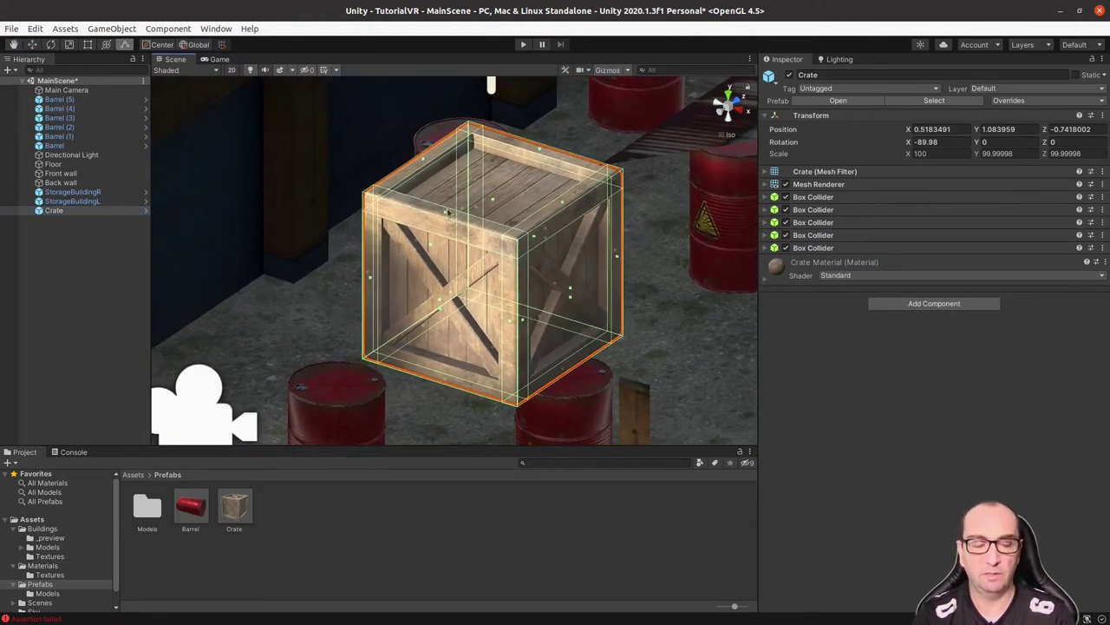
{"action": "left_click", "coordinate": [55, 210]}
{"action": "key", "text": "Delete"}
{"action": "mouse_move", "coordinate": [505, 392]}
{"action": "left_mouse_down", "text": "alt"}
{"action": "mouse_move", "coordinate": [510, 353]}
{"action": "mouse_move", "coordinate": [543, 306]}
{"action": "mouse_move", "coordinate": [508, 339]}
{"action": "mouse_move", "coordinate": [500, 330]}
{"action": "left_mouse_up", "text": "alt"}
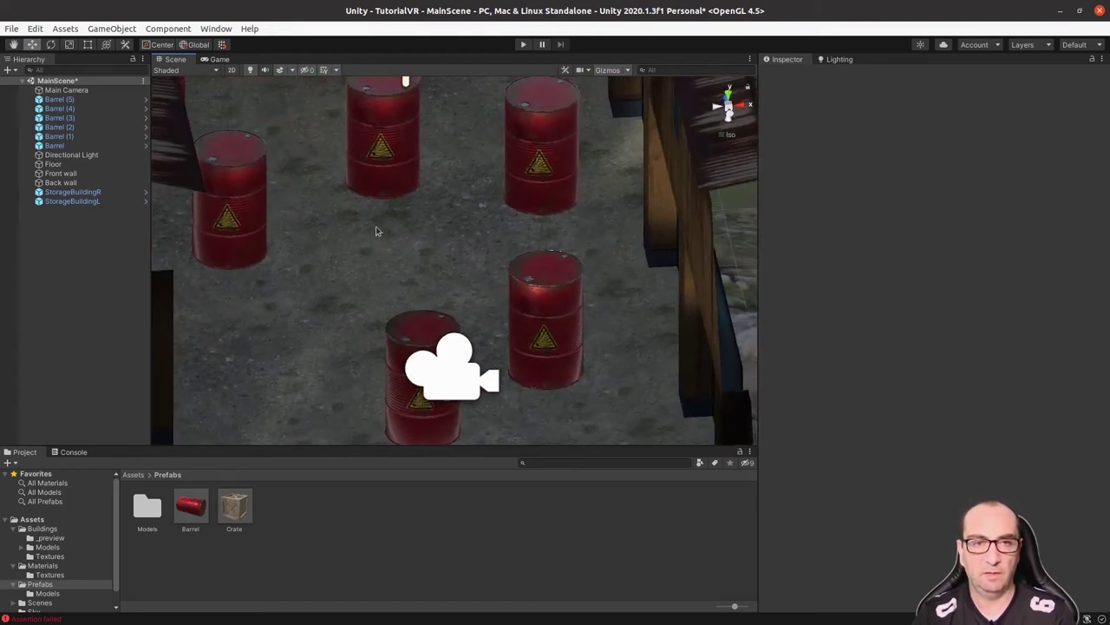
- Slide the left and lower-left barrels to the right along X
{"action": "left_click", "coordinate": [224, 209]}
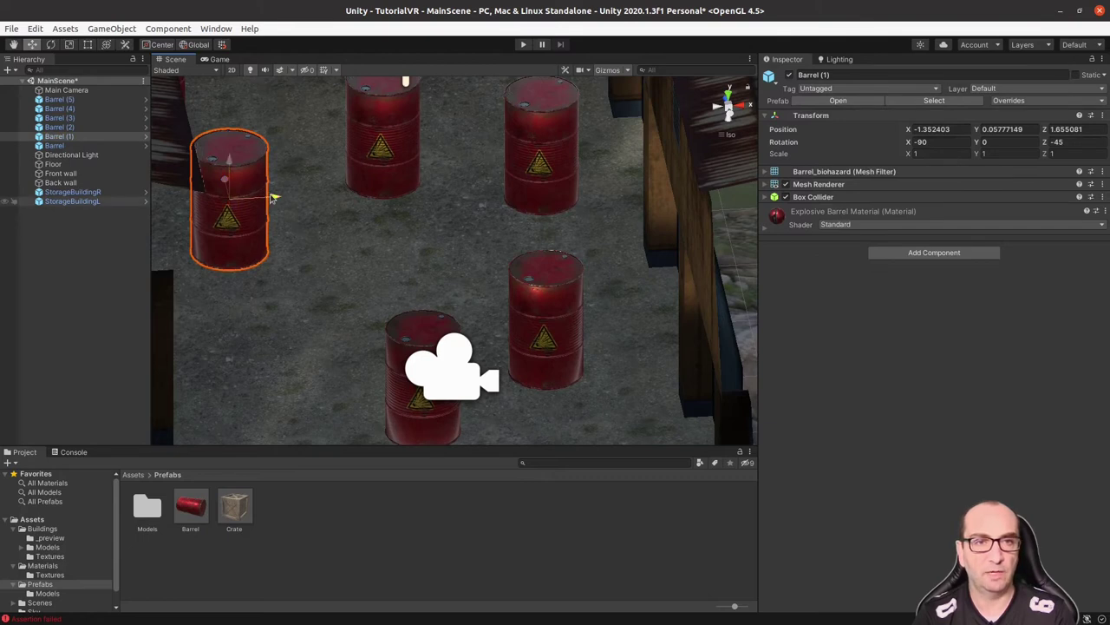
{"action": "left_click_drag", "start_coordinate": [269, 192], "coordinate": [510, 193]}
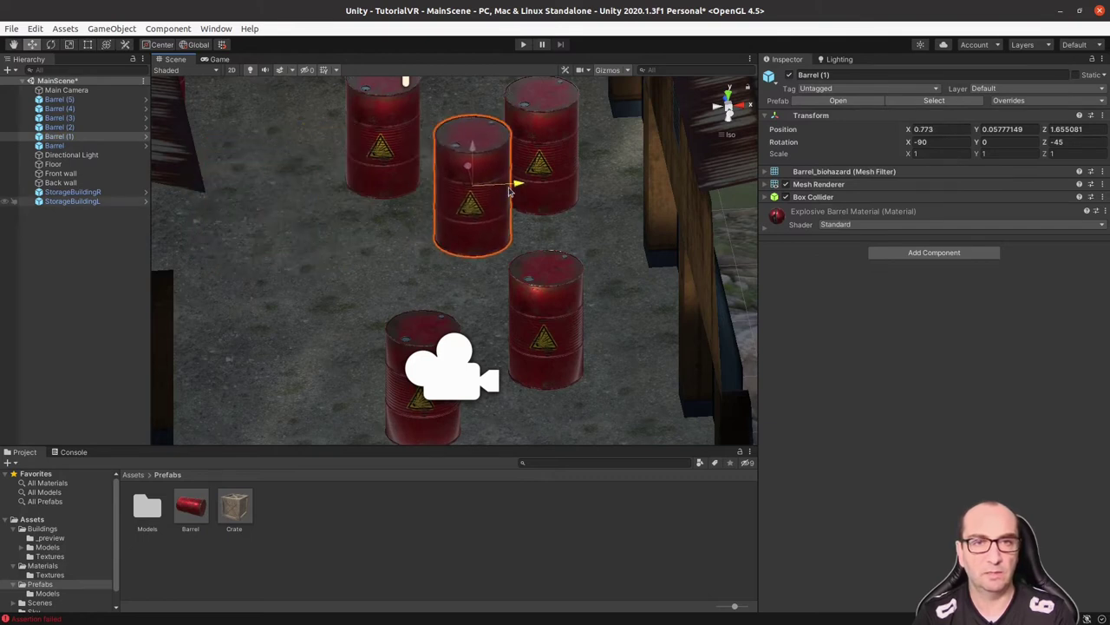
{"action": "left_click", "coordinate": [392, 329]}
{"action": "mouse_move", "coordinate": [468, 381]}
{"action": "left_mouse_down"}
{"action": "mouse_move", "coordinate": [657, 375]}
{"action": "mouse_move", "coordinate": [255, 386]}
{"action": "left_mouse_up"}
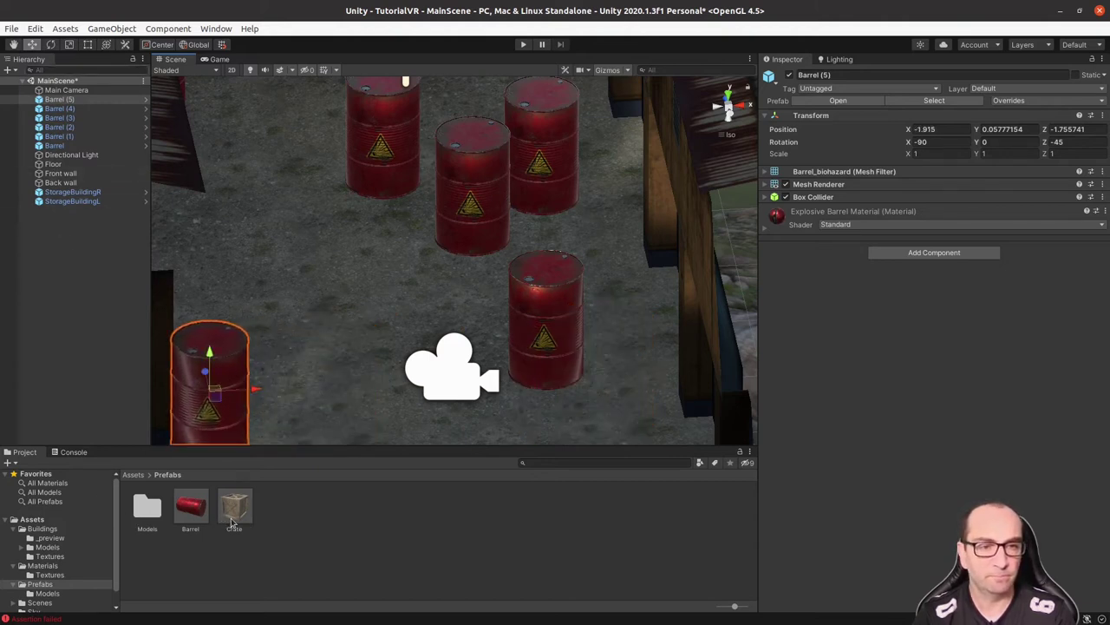
- Place two Crate prefab instances, Crate and Crate (1), on the floor between the barrels
{"action": "left_click_drag", "start_coordinate": [232, 520], "coordinate": [352, 347]}
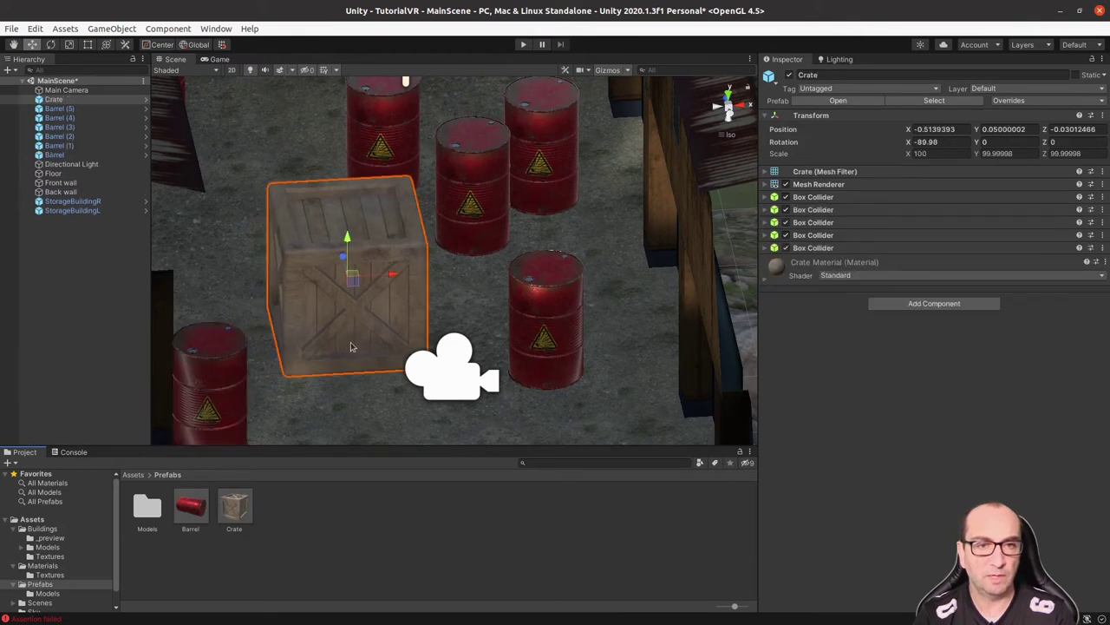
{"action": "mouse_move", "coordinate": [527, 316]}
{"action": "left_mouse_down", "text": "alt"}
{"action": "mouse_move", "coordinate": [478, 313]}
{"action": "mouse_move", "coordinate": [462, 337]}
{"action": "left_mouse_up", "text": "alt"}
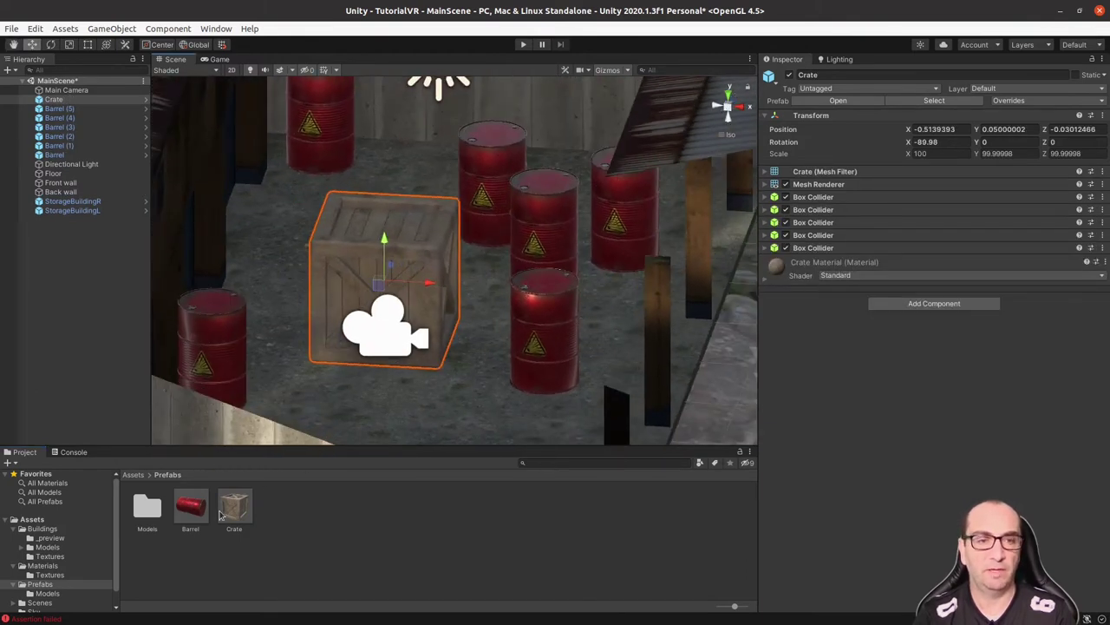
{"action": "mouse_move", "coordinate": [232, 516]}
{"action": "left_mouse_down"}
{"action": "mouse_move", "coordinate": [444, 443]}
{"action": "mouse_move", "coordinate": [423, 432]}
{"action": "left_mouse_up"}
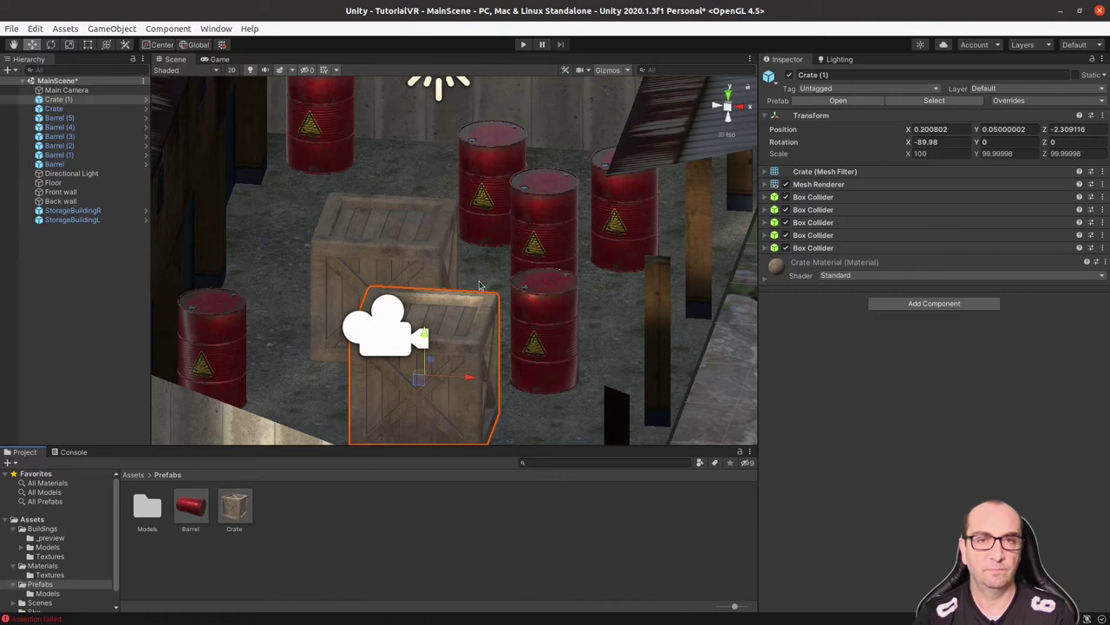
- From a top-down view of the alley, slide Crate (1) to the right
{"action": "left_click", "coordinate": [728, 90]}
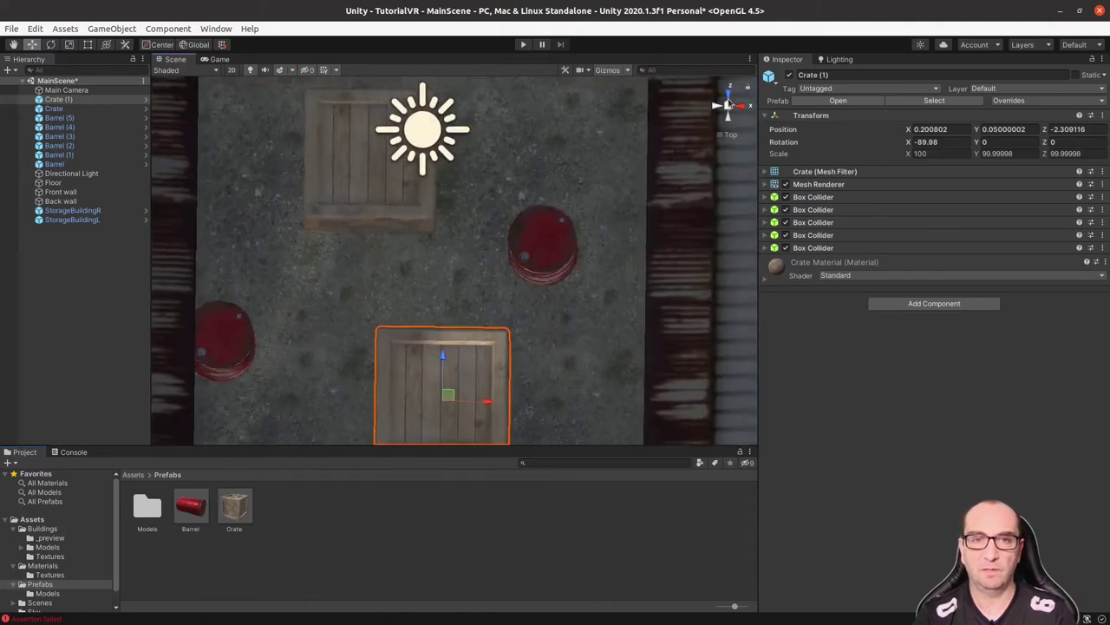
{"action": "scroll", "coordinate": [544, 271], "scroll_direction": "down", "scroll_amount": 5}
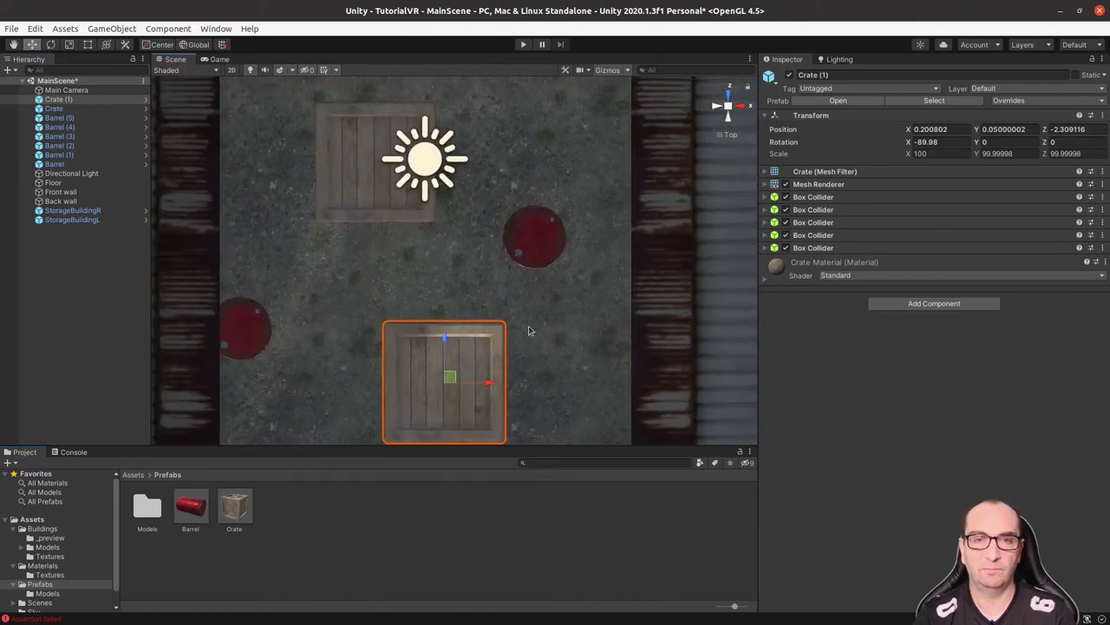
{"action": "scroll", "coordinate": [521, 330], "scroll_direction": "down", "scroll_amount": 1}
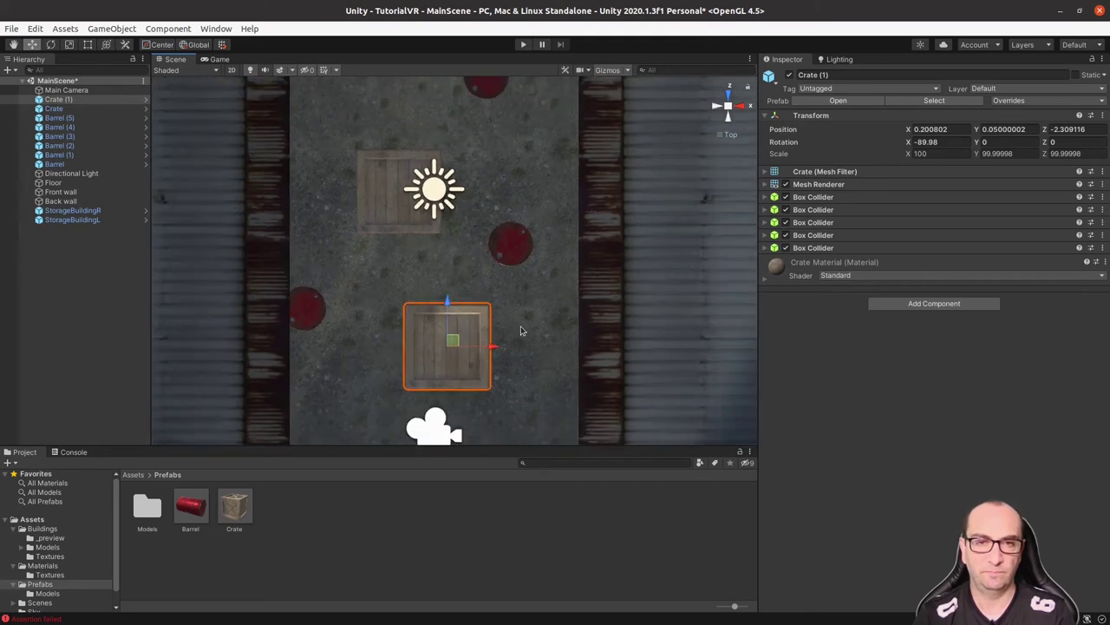
{"action": "scroll", "coordinate": [522, 332], "scroll_direction": "down", "scroll_amount": 2}
{"action": "scroll", "coordinate": [516, 340], "scroll_direction": "down", "scroll_amount": 2}
{"action": "scroll", "coordinate": [511, 341], "scroll_direction": "down", "scroll_amount": 1}
{"action": "scroll", "coordinate": [520, 321], "scroll_direction": "down", "scroll_amount": 2}
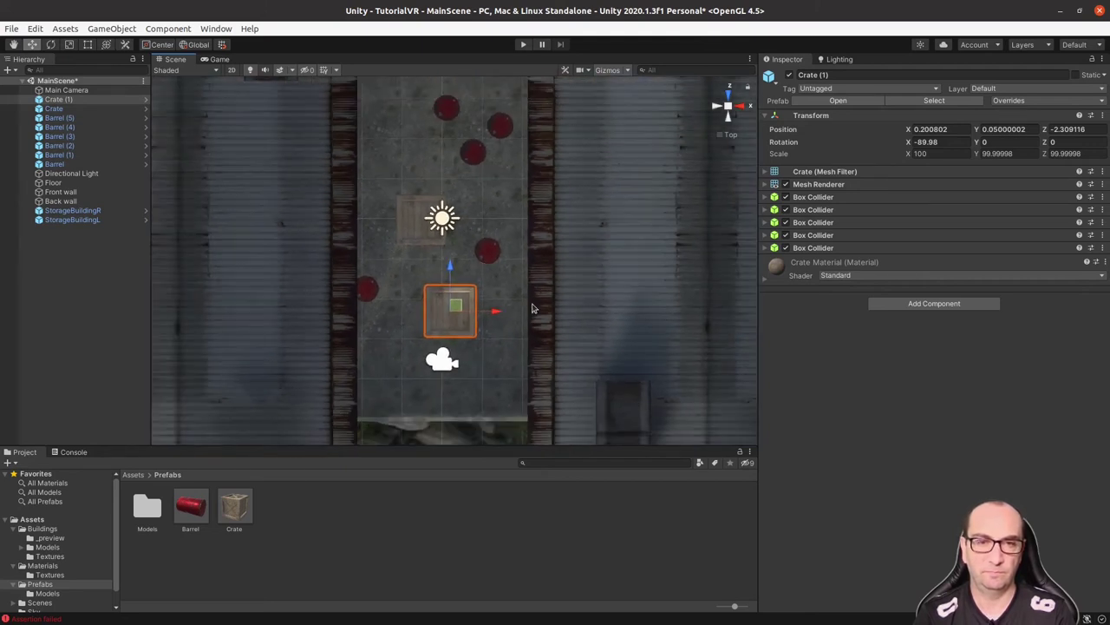
{"action": "middle_click_drag", "start_coordinate": [538, 283], "coordinate": [516, 345]}
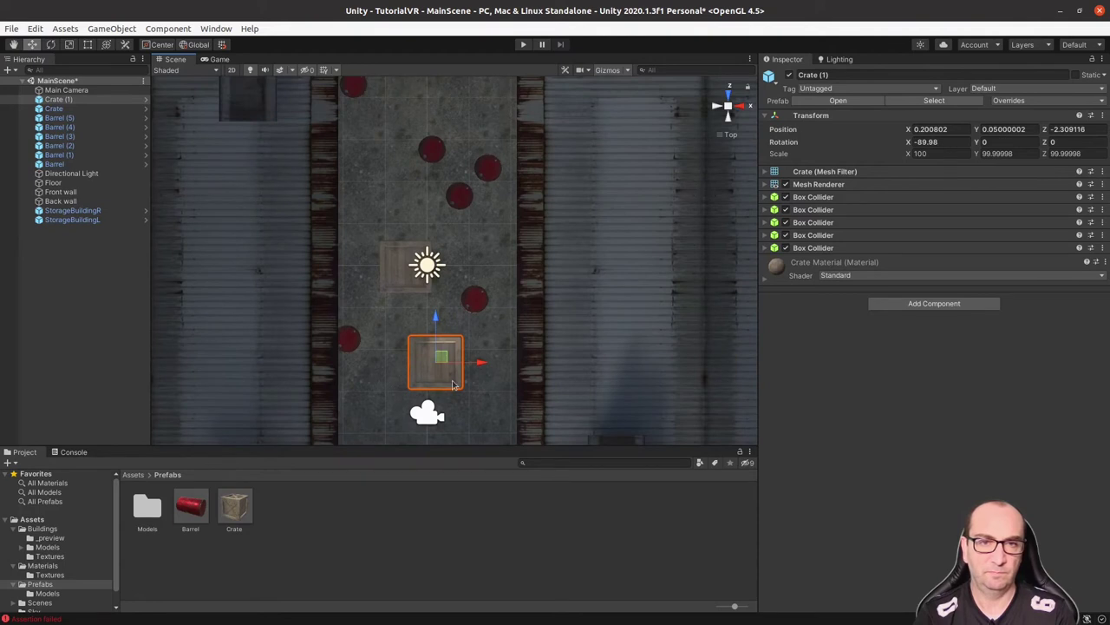
{"action": "left_click_drag", "start_coordinate": [482, 362], "coordinate": [506, 362]}
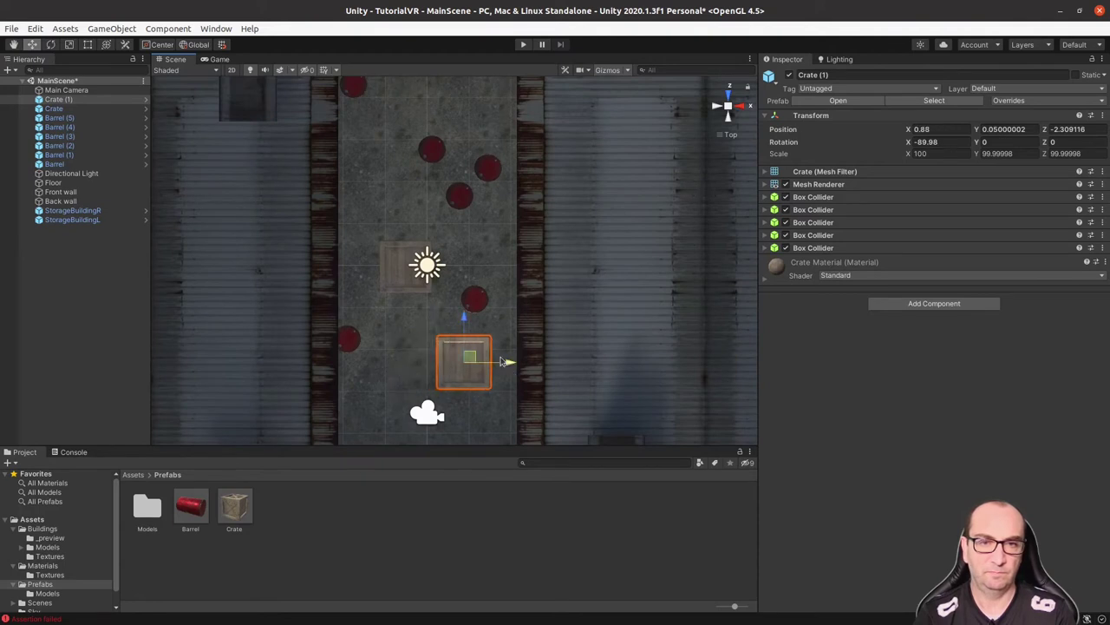
- Place Crate (2) at the alley's far end (X 1.33, Z 3.9499) and check the Game view
{"action": "left_click_drag", "start_coordinate": [224, 492], "coordinate": [390, 125]}
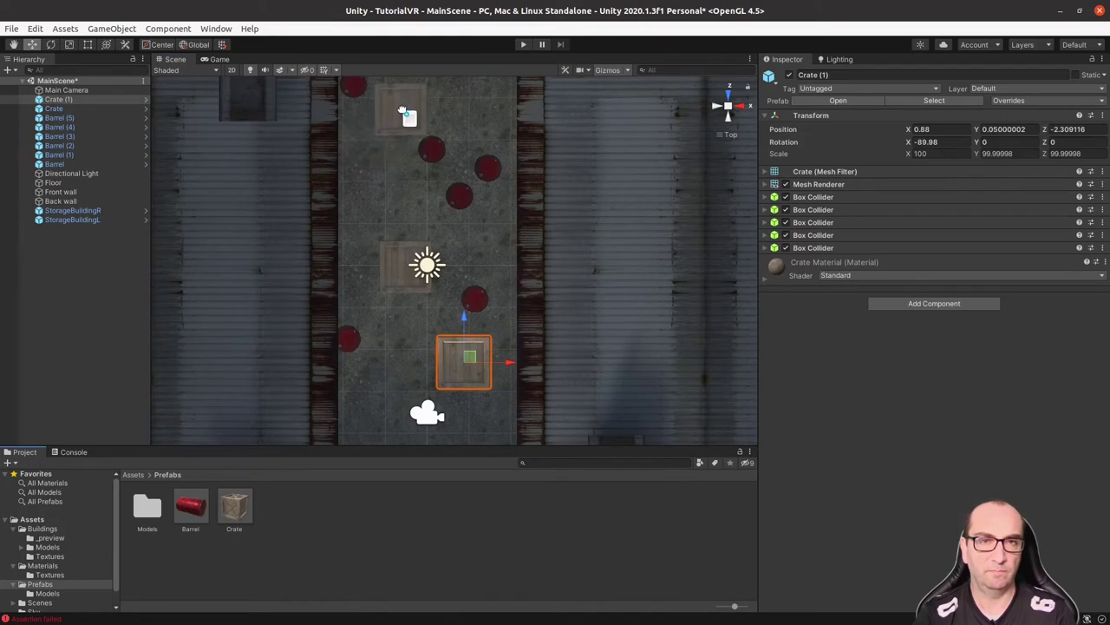
{"action": "mouse_move", "coordinate": [390, 125]}
{"action": "left_mouse_down"}
{"action": "mouse_move", "coordinate": [473, 104]}
{"action": "mouse_move", "coordinate": [496, 119]}
{"action": "mouse_move", "coordinate": [520, 101]}
{"action": "left_mouse_up"}
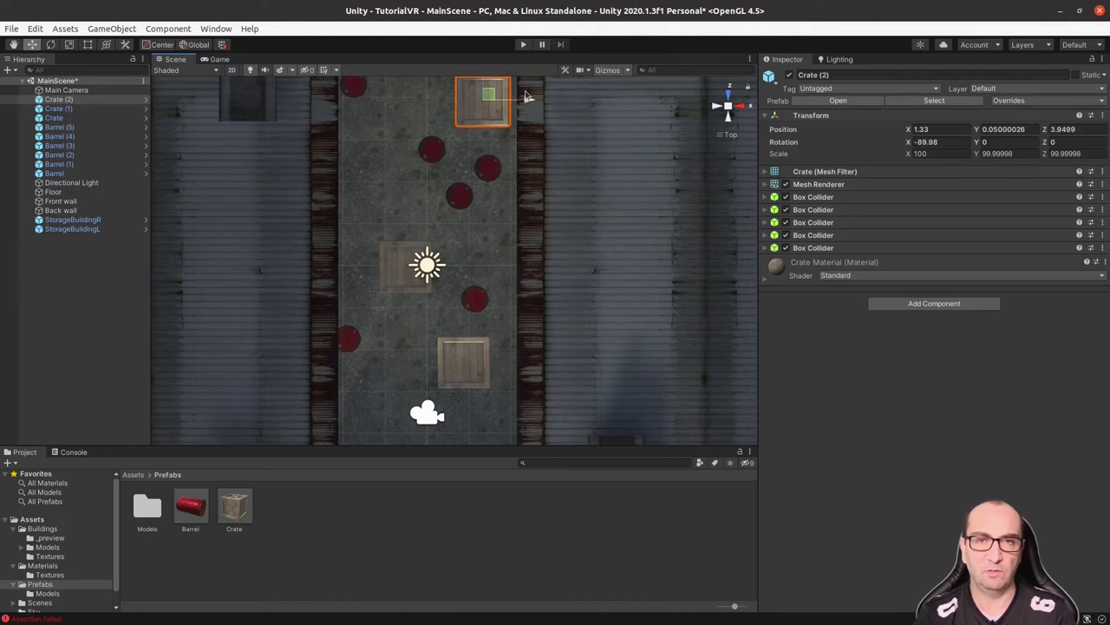
{"action": "left_click", "coordinate": [218, 59]}
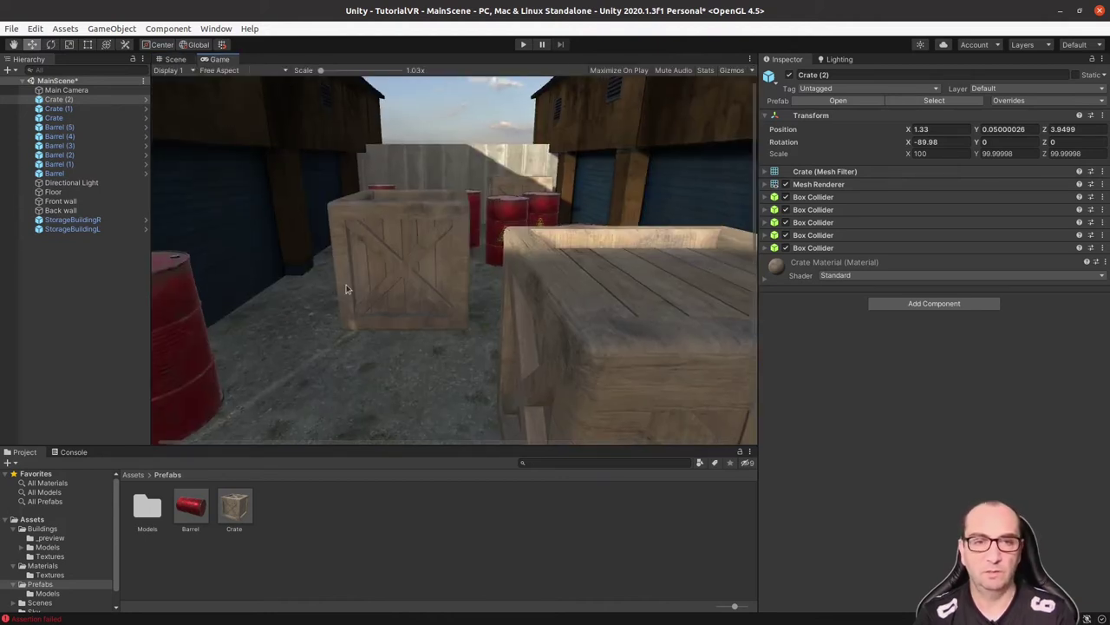
- Pull the Main Camera back along the alley on its Z axis
{"action": "left_click", "coordinate": [173, 59]}
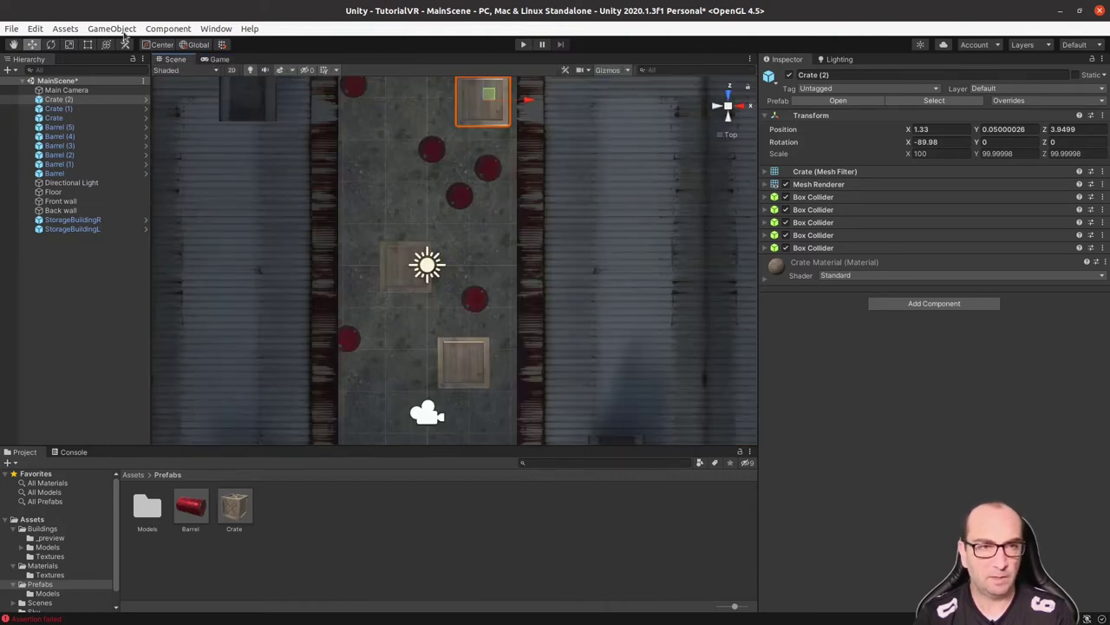
{"action": "left_click", "coordinate": [70, 90]}
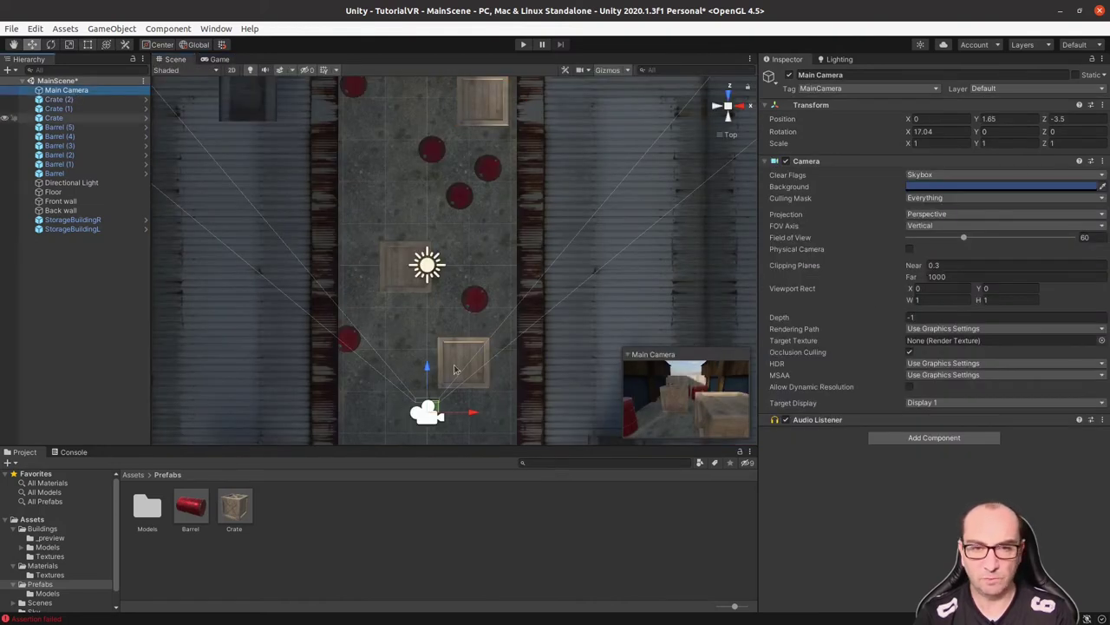
{"action": "left_click_drag", "start_coordinate": [431, 371], "coordinate": [429, 422]}
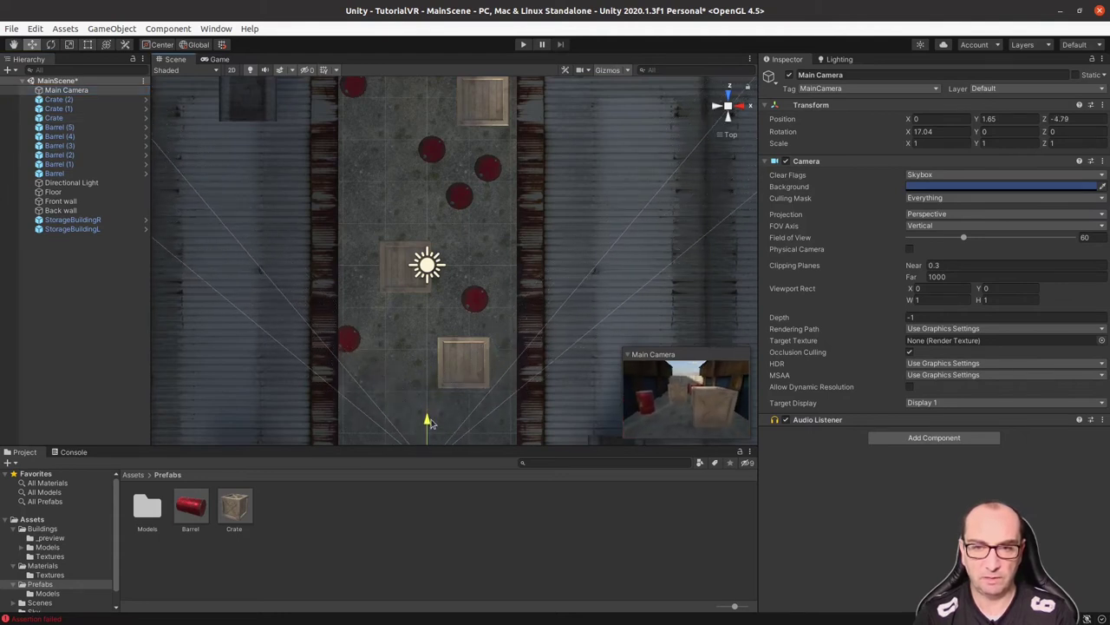
- Dock the Game view above the Scene view so the camera shot and top-down layout both show
{"action": "left_click", "coordinate": [476, 376]}
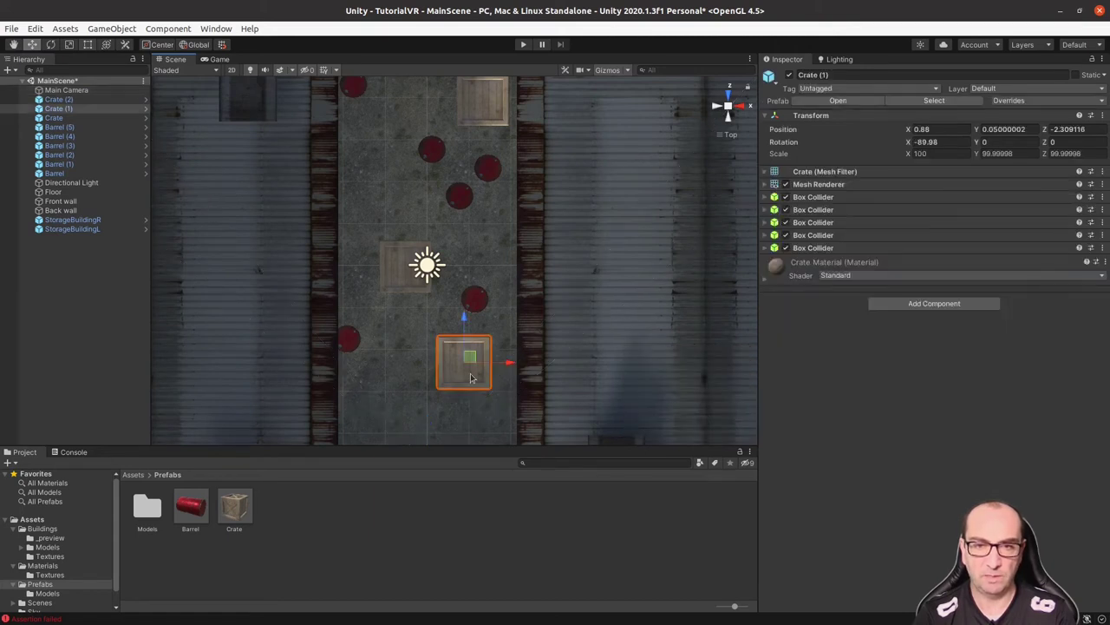
{"action": "left_click", "coordinate": [218, 59]}
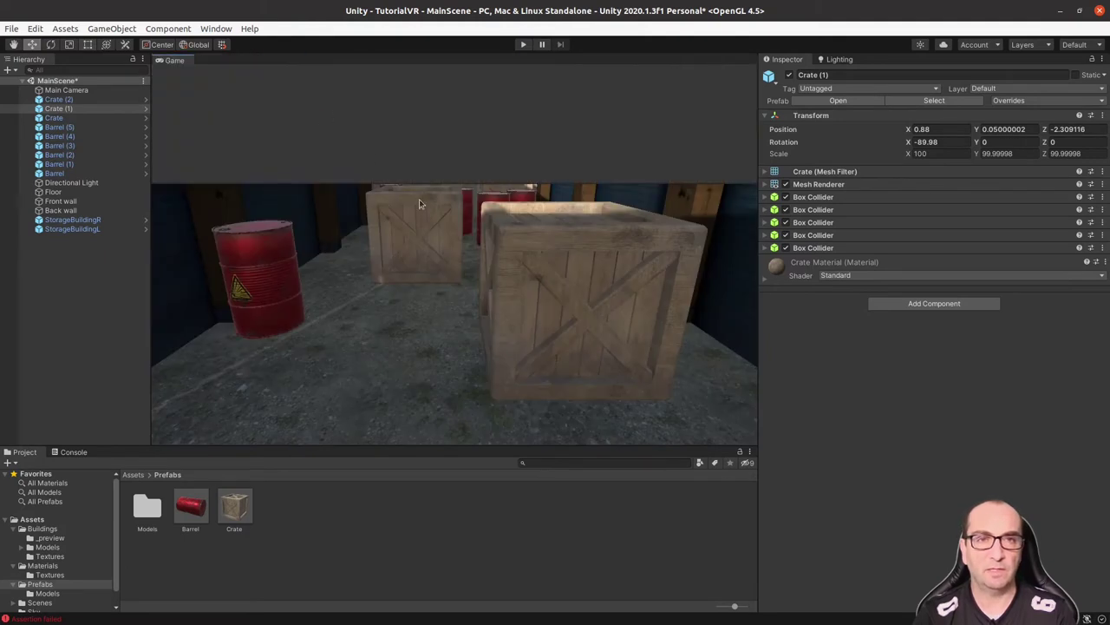
{"action": "mouse_move", "coordinate": [419, 204]}
{"action": "left_mouse_down"}
{"action": "mouse_move", "coordinate": [621, 183]}
{"action": "mouse_move", "coordinate": [520, 158]}
{"action": "mouse_move", "coordinate": [424, 164]}
{"action": "mouse_move", "coordinate": [410, 253]}
{"action": "left_mouse_up"}
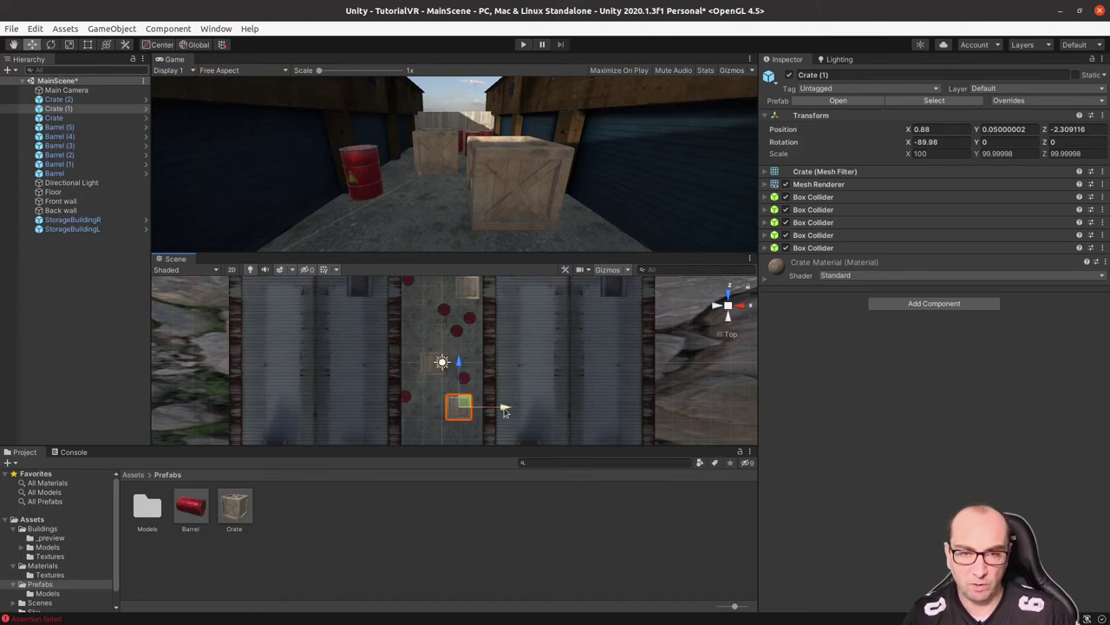
- Nudge the near crate left, shift the crate by the light right, and move the far barrel down the alley
{"action": "left_click_drag", "start_coordinate": [506, 412], "coordinate": [492, 408]}
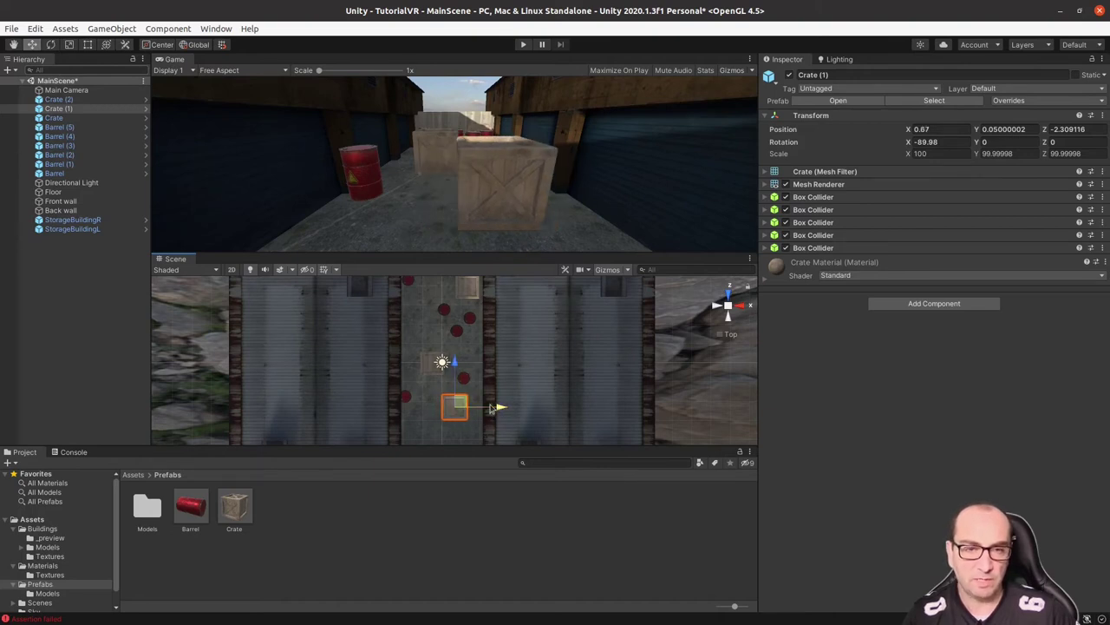
{"action": "left_click", "coordinate": [431, 370]}
{"action": "left_click_drag", "start_coordinate": [477, 366], "coordinate": [477, 366]}
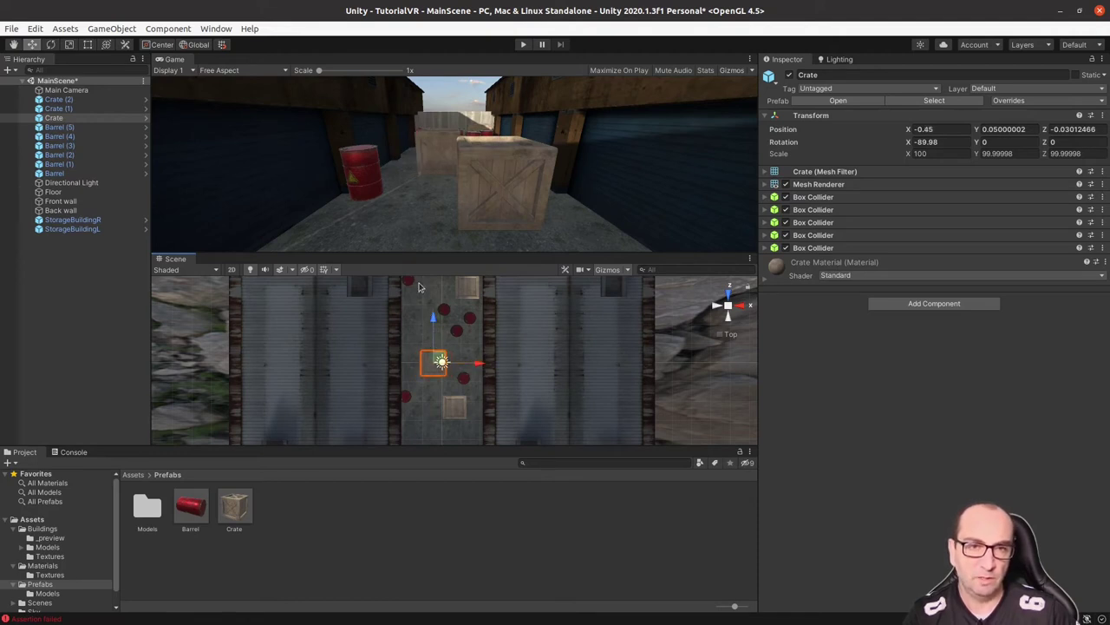
{"action": "left_click", "coordinate": [411, 283]}
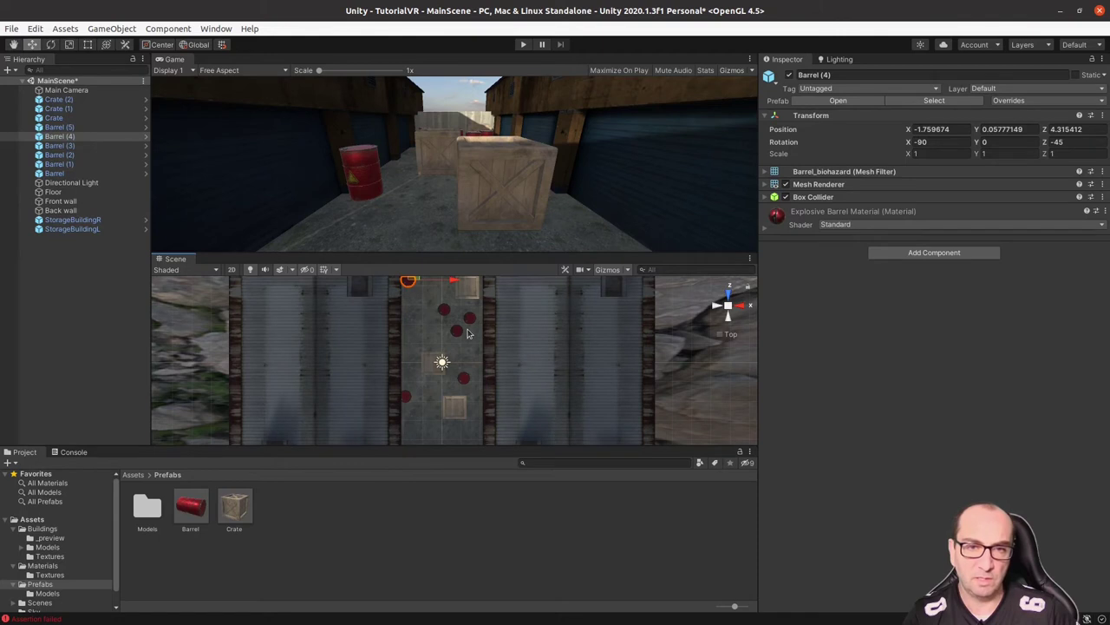
{"action": "key", "text": "Up"}
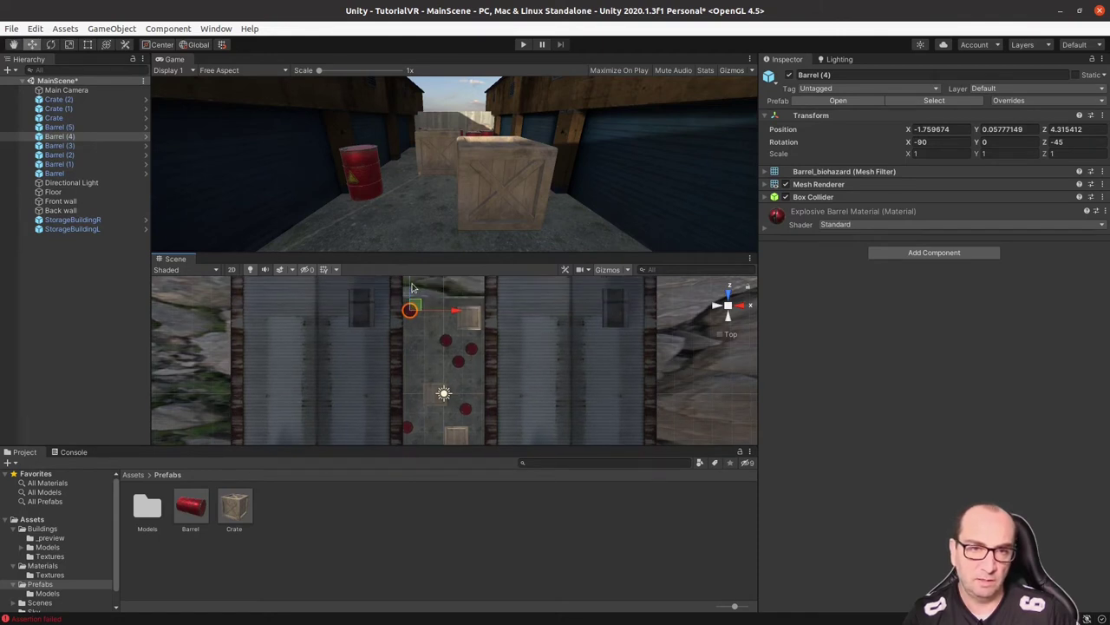
{"action": "mouse_move", "coordinate": [410, 310]}
{"action": "left_mouse_down"}
{"action": "mouse_move", "coordinate": [409, 381]}
{"action": "mouse_move", "coordinate": [438, 397]}
{"action": "mouse_move", "coordinate": [429, 304]}
{"action": "left_mouse_up"}
- Reposition the crate by the light, the far crate, and the near crate further up the alley
{"action": "left_click", "coordinate": [441, 396]}
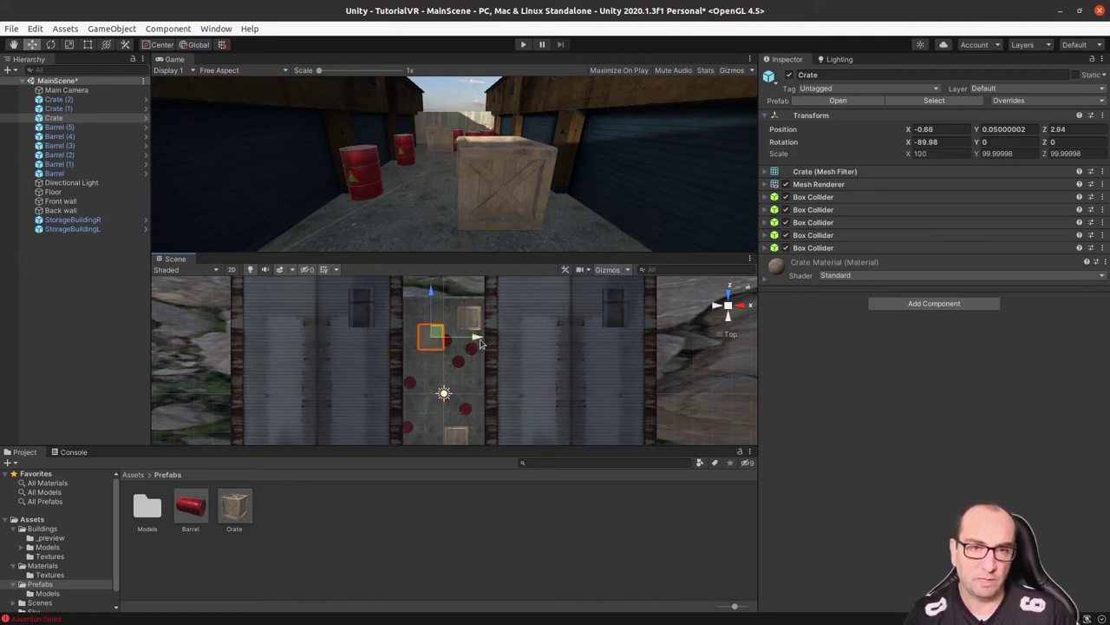
{"action": "left_click_drag", "start_coordinate": [481, 345], "coordinate": [471, 344]}
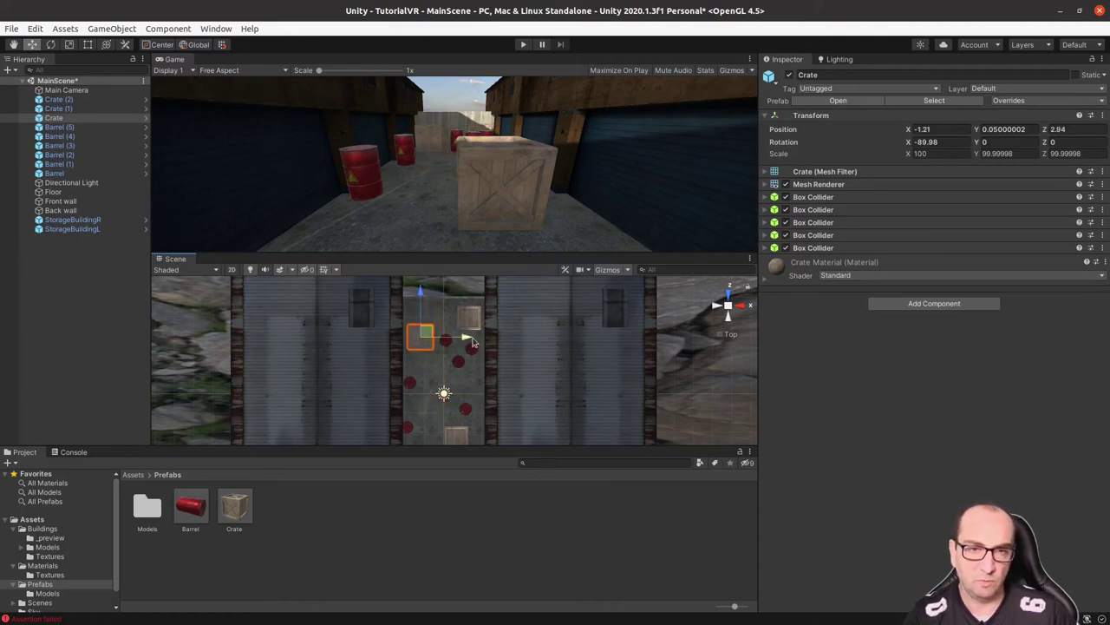
{"action": "left_click", "coordinate": [473, 324]}
{"action": "left_click_drag", "start_coordinate": [507, 323], "coordinate": [505, 324]}
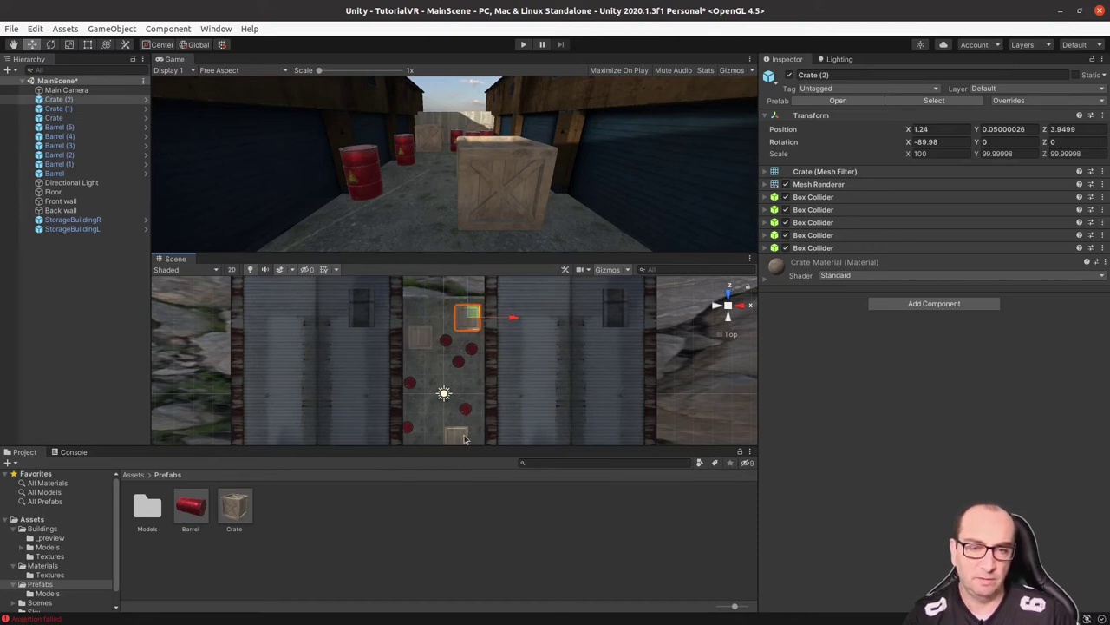
{"action": "left_click", "coordinate": [460, 436]}
{"action": "left_click_drag", "start_coordinate": [463, 405], "coordinate": [456, 373]}
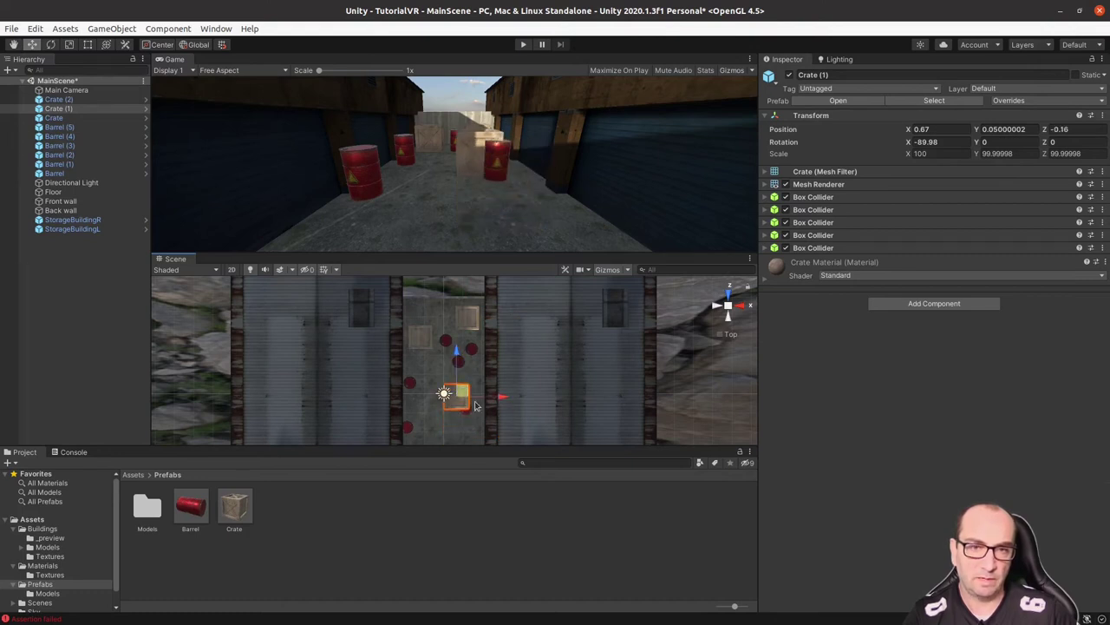
{"action": "left_click_drag", "start_coordinate": [501, 401], "coordinate": [491, 411]}
- Move Barrel (1) and Barrel near the camera, Barrel at X -0.7, then restore the full-size Game view
{"action": "left_click", "coordinate": [470, 410]}
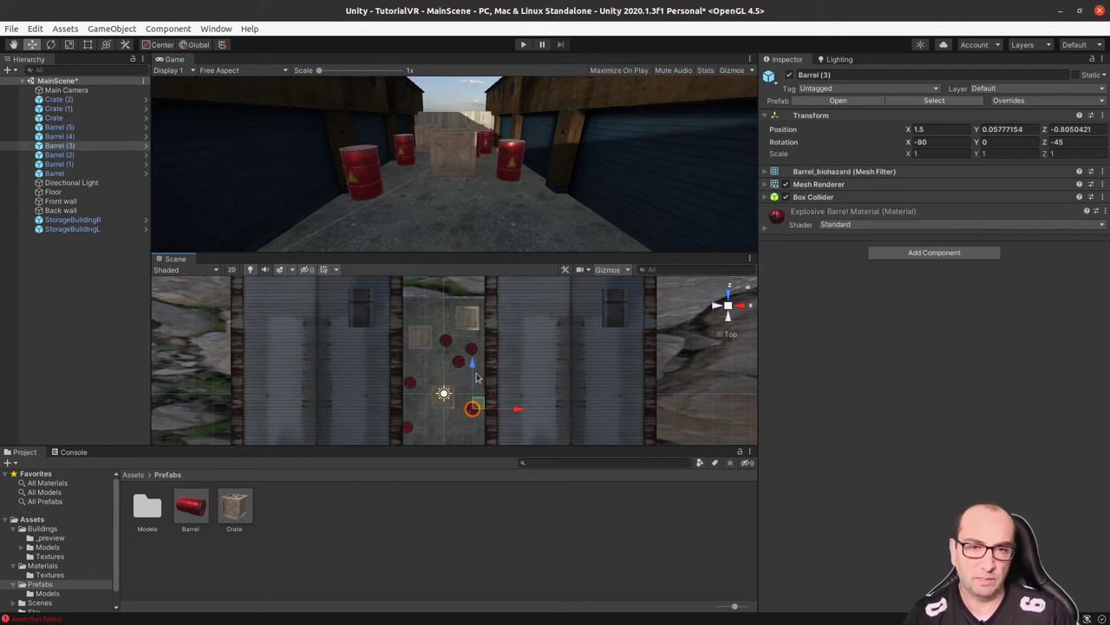
{"action": "left_click", "coordinate": [459, 364]}
{"action": "left_click_drag", "start_coordinate": [454, 325], "coordinate": [454, 346]}
{"action": "left_click_drag", "start_coordinate": [507, 390], "coordinate": [517, 388]}
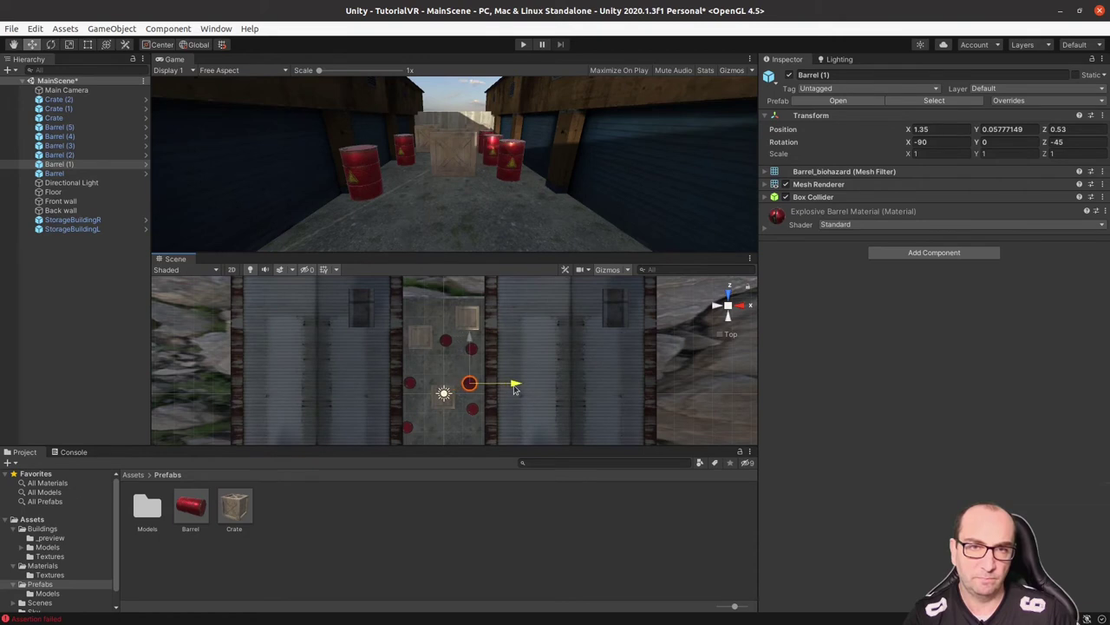
{"action": "left_click", "coordinate": [444, 344]}
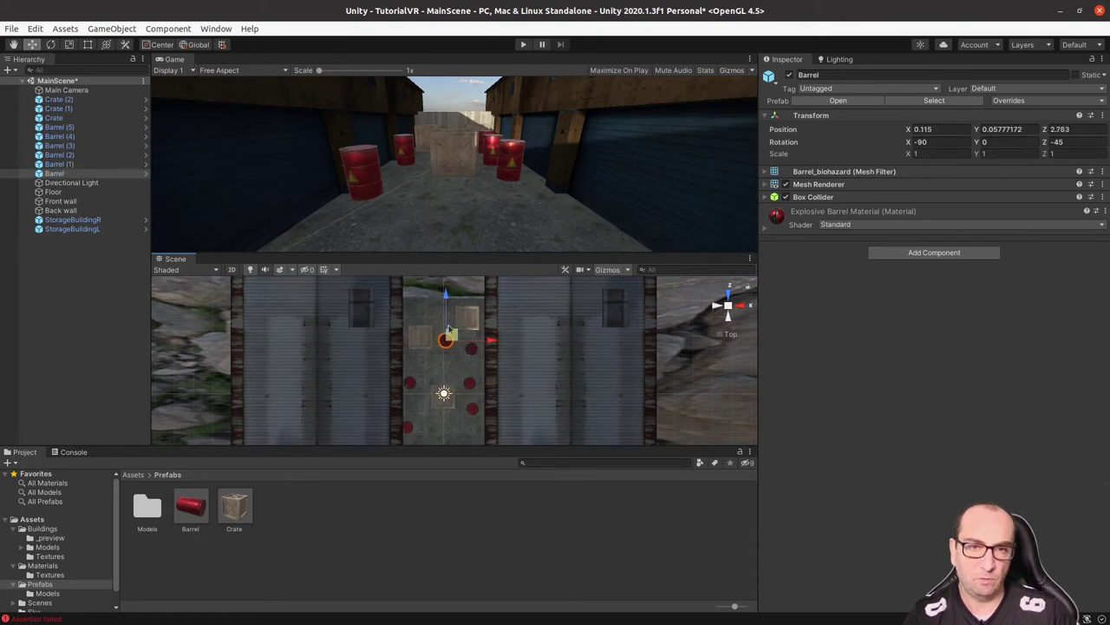
{"action": "left_click_drag", "start_coordinate": [443, 301], "coordinate": [460, 414]}
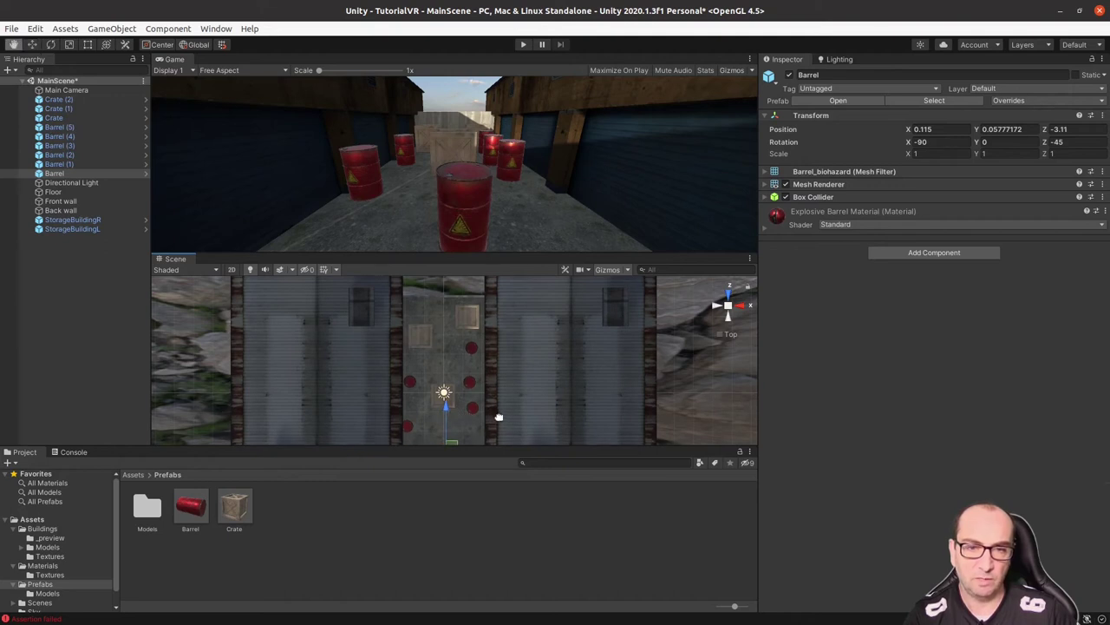
{"action": "middle_click_drag", "start_coordinate": [484, 435], "coordinate": [484, 401]}
{"action": "mouse_move", "coordinate": [495, 422]}
{"action": "left_mouse_down"}
{"action": "mouse_move", "coordinate": [515, 421]}
{"action": "mouse_move", "coordinate": [475, 423]}
{"action": "left_mouse_up"}
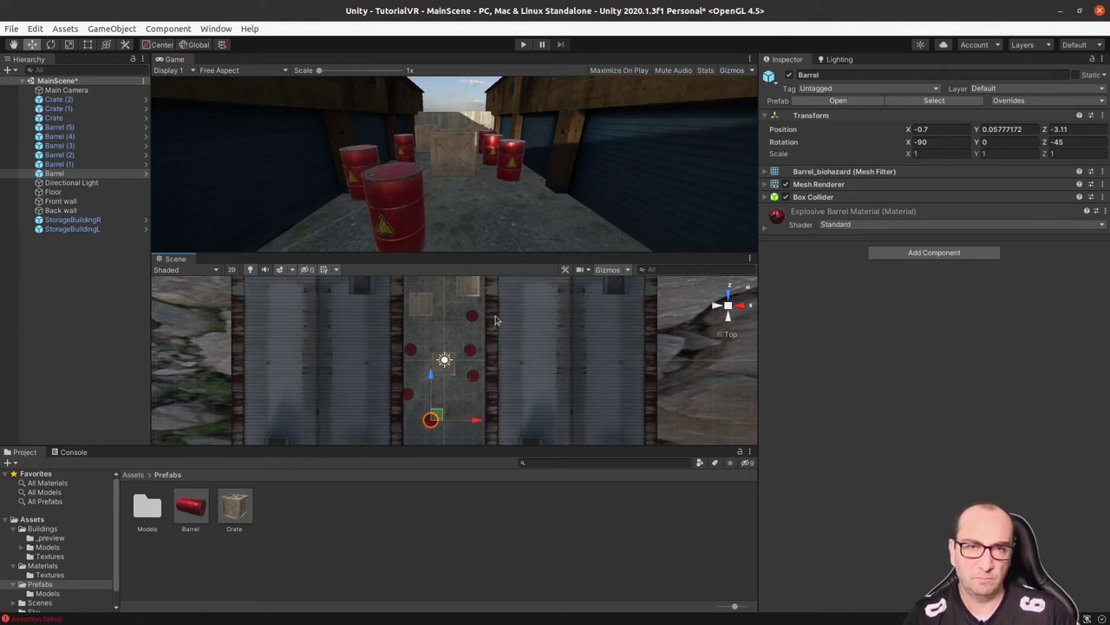
{"action": "left_click_drag", "start_coordinate": [174, 59], "coordinate": [193, 271]}
{"action": "mouse_move", "coordinate": [169, 262]}
{"action": "left_mouse_down"}
{"action": "mouse_move", "coordinate": [177, 60]}
{"action": "mouse_move", "coordinate": [224, 59]}
{"action": "left_mouse_up"}
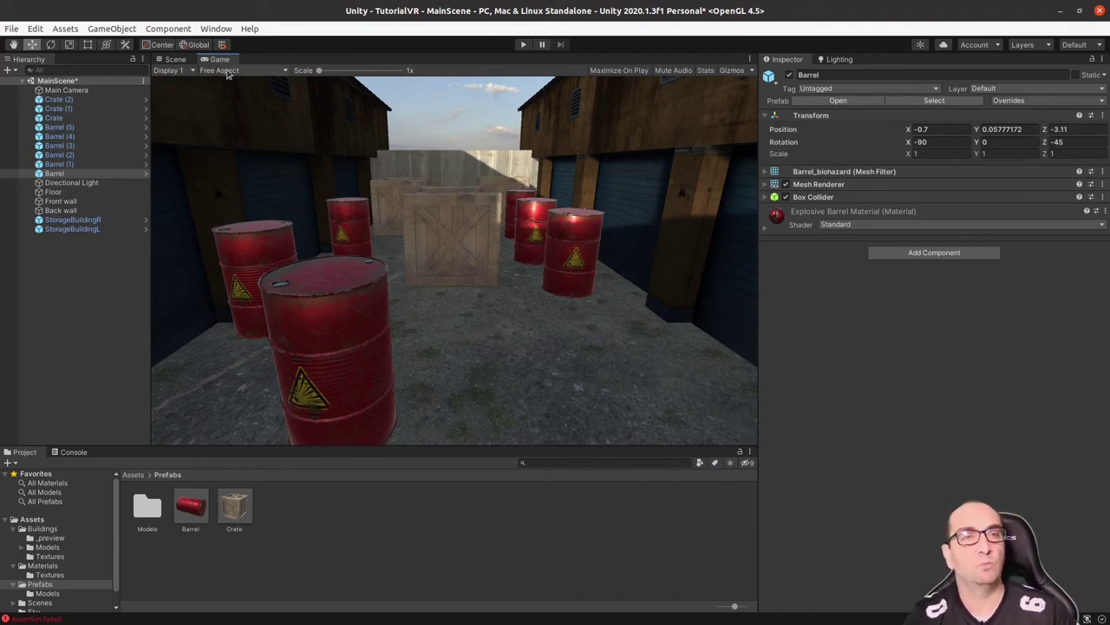
- Return to the Scene view and orbit to an angled iso perspective
{"action": "left_click", "coordinate": [174, 60]}
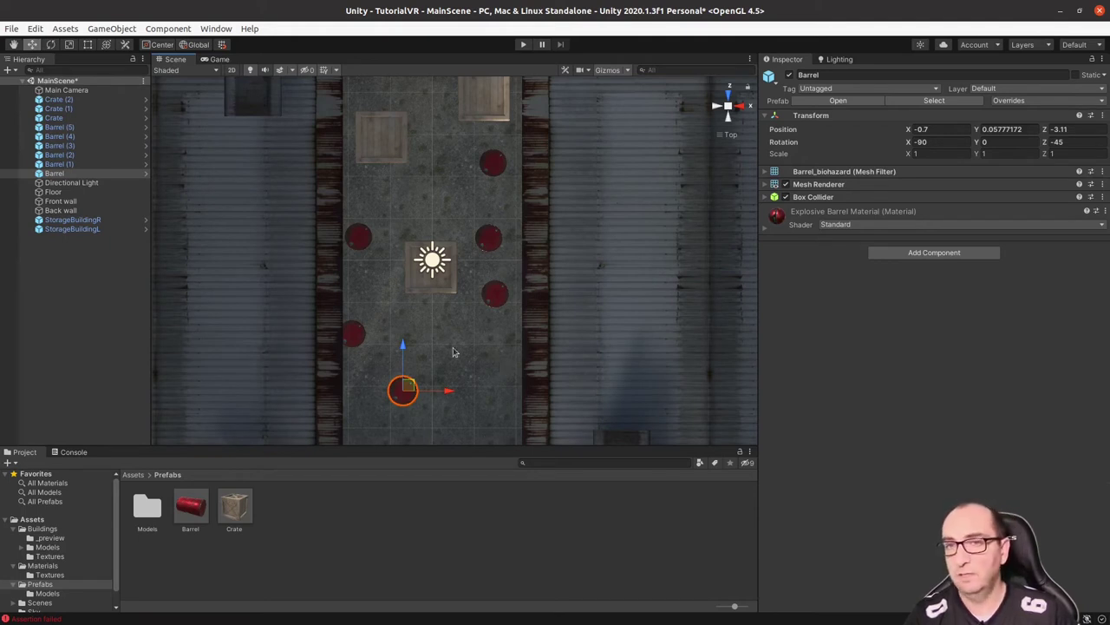
{"action": "mouse_move", "coordinate": [528, 350]}
{"action": "left_mouse_down", "text": "alt"}
{"action": "mouse_move", "coordinate": [528, 235]}
{"action": "mouse_move", "coordinate": [506, 267]}
{"action": "left_mouse_up", "text": "alt"}
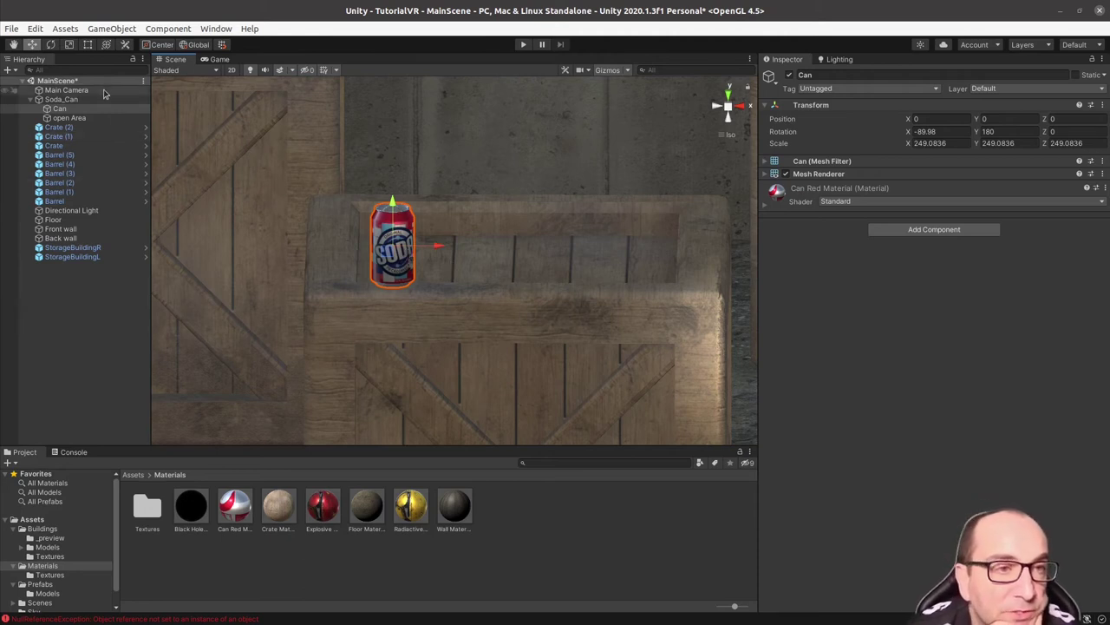
{"action": "left_click", "coordinate": [61, 99]}
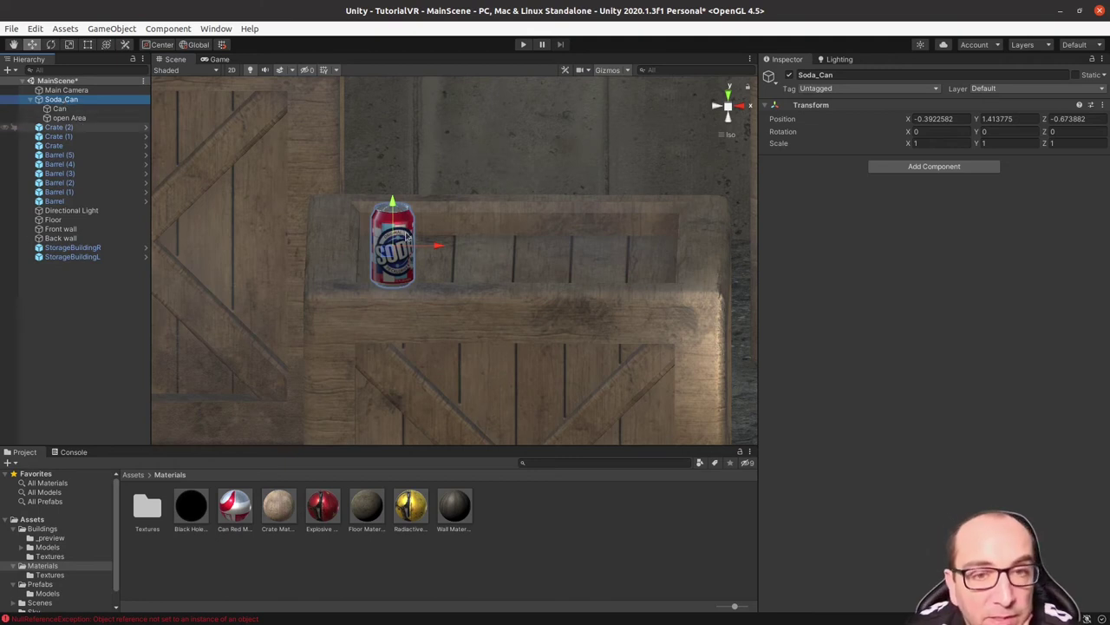
{"action": "left_click_drag", "start_coordinate": [374, 239], "coordinate": [377, 282], "text": "alt"}
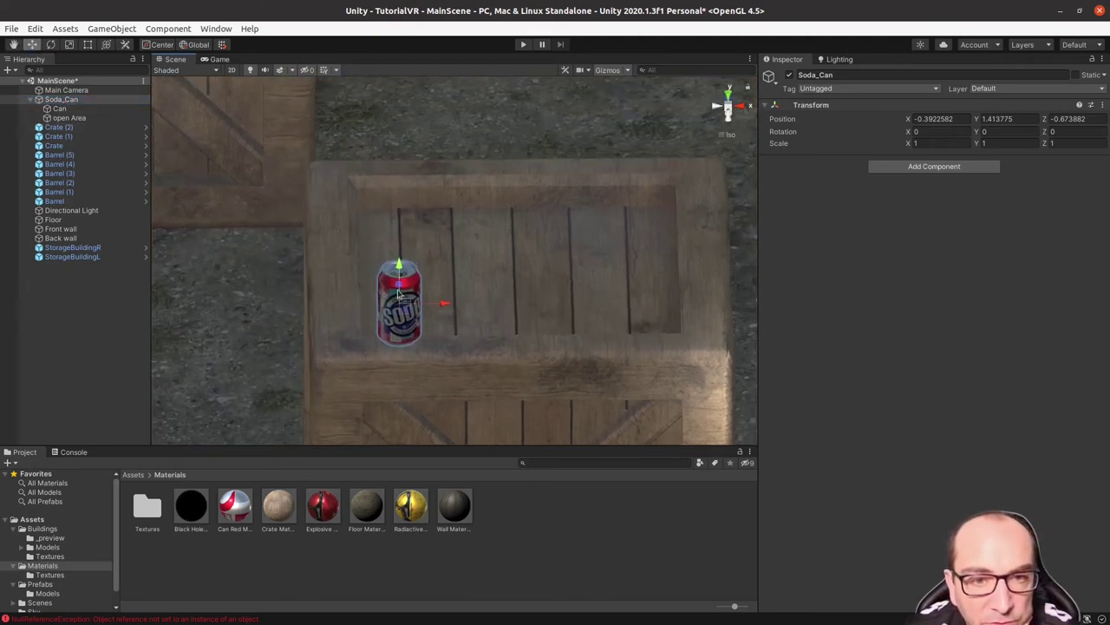
{"action": "double_click", "coordinate": [59, 109]}
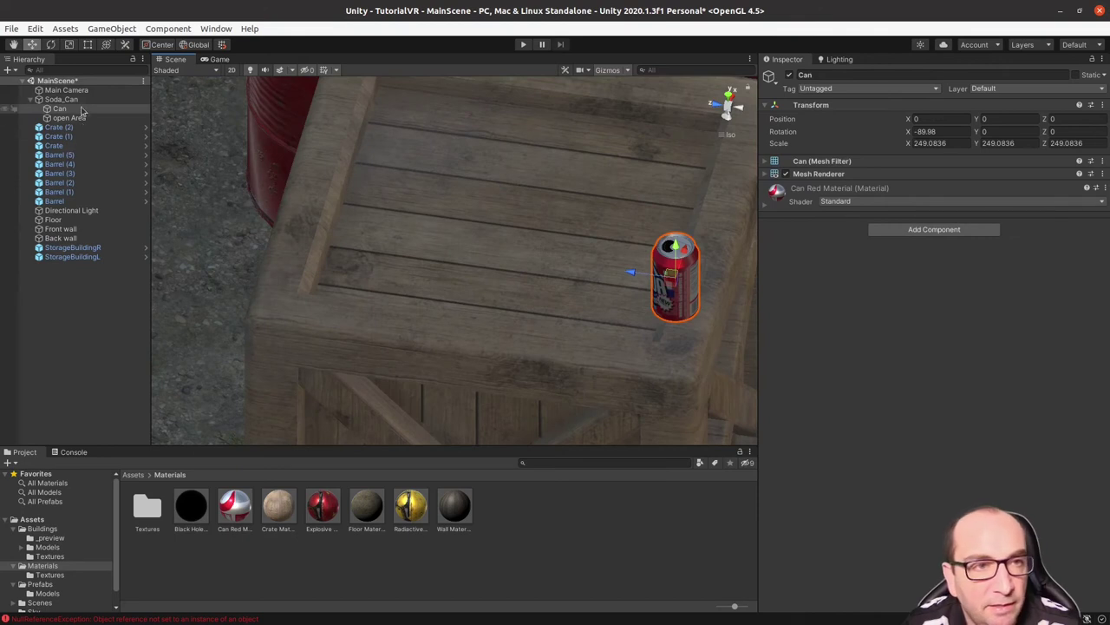
{"action": "left_click", "coordinate": [61, 99]}
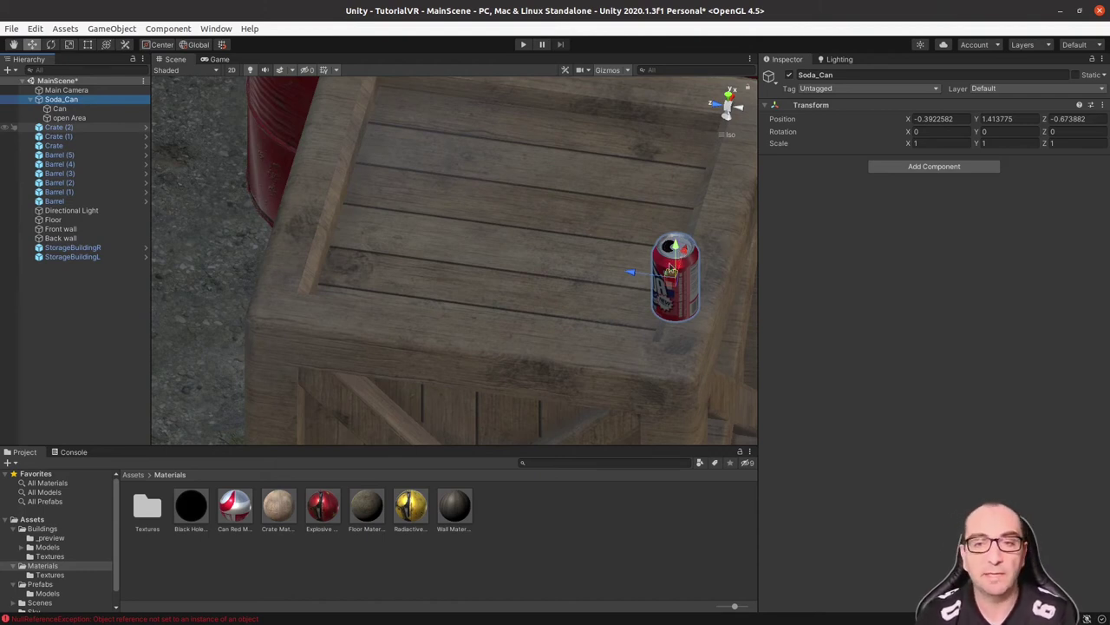
{"action": "left_click", "coordinate": [70, 119]}
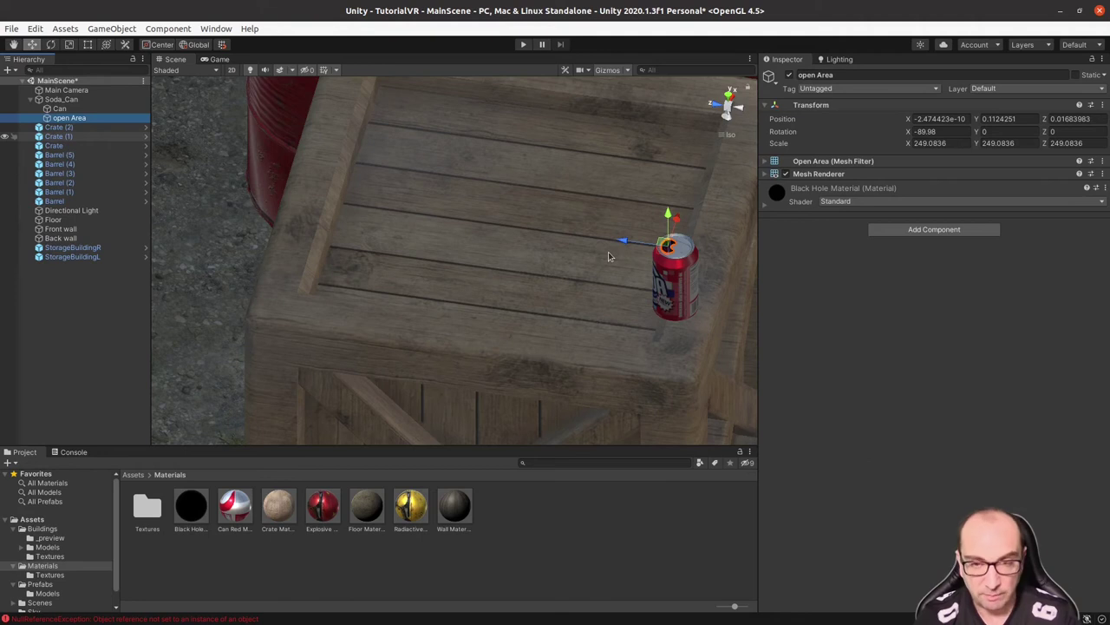
{"action": "left_click", "coordinate": [646, 278]}
{"action": "left_click", "coordinate": [687, 276]}
{"action": "key", "text": "f"}
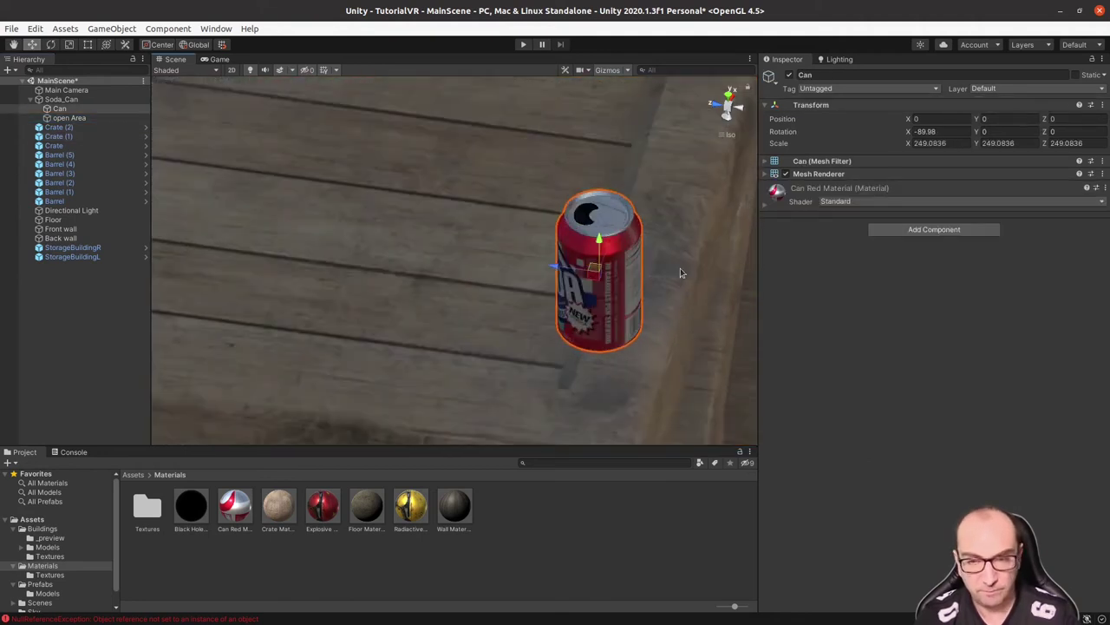
{"action": "left_click", "coordinate": [418, 157]}
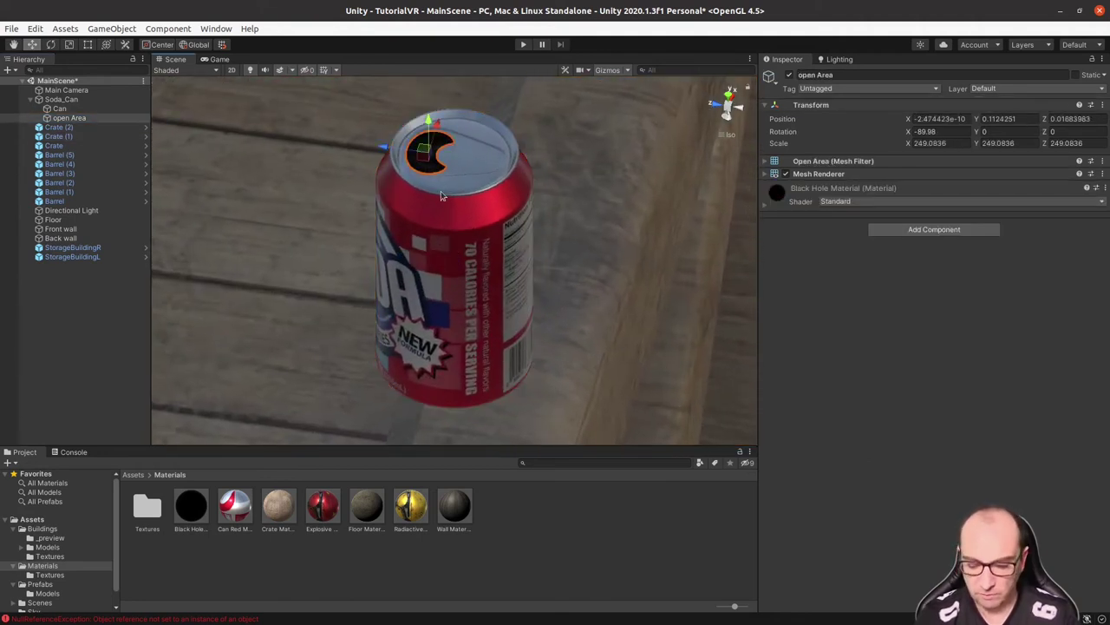
{"action": "key", "text": "Delete"}
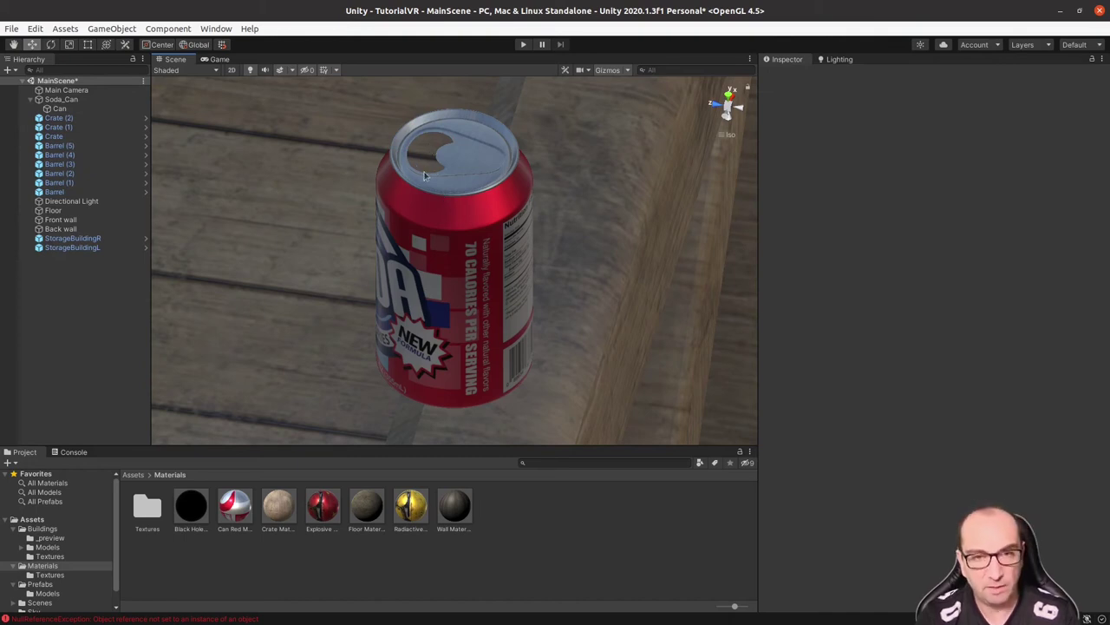
{"action": "key", "text": "ctrl+z"}
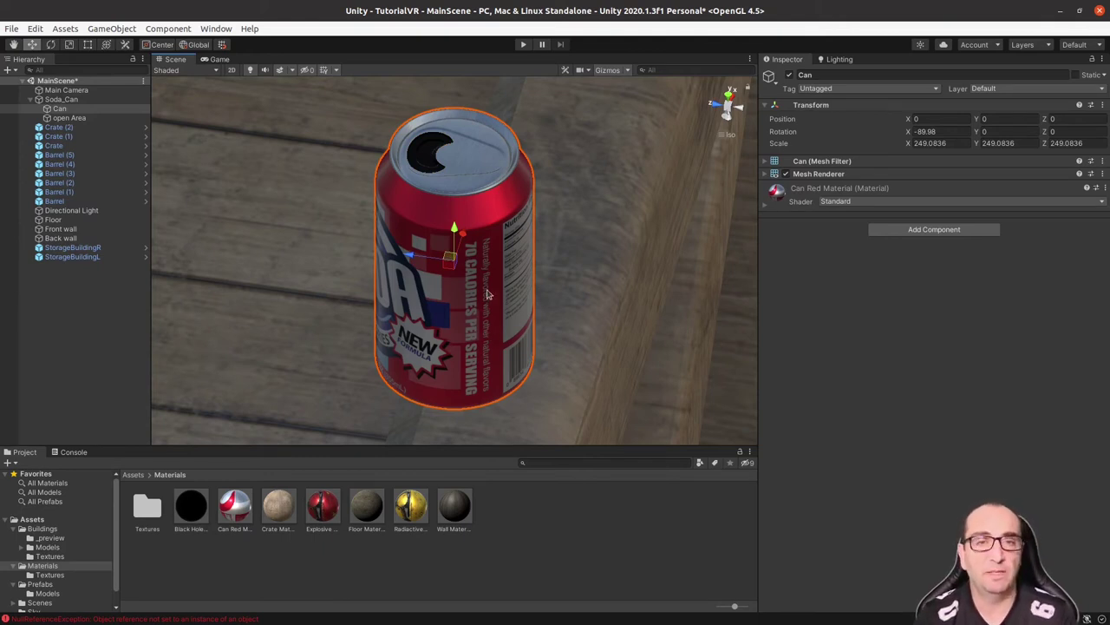
{"action": "left_click", "coordinate": [426, 161]}
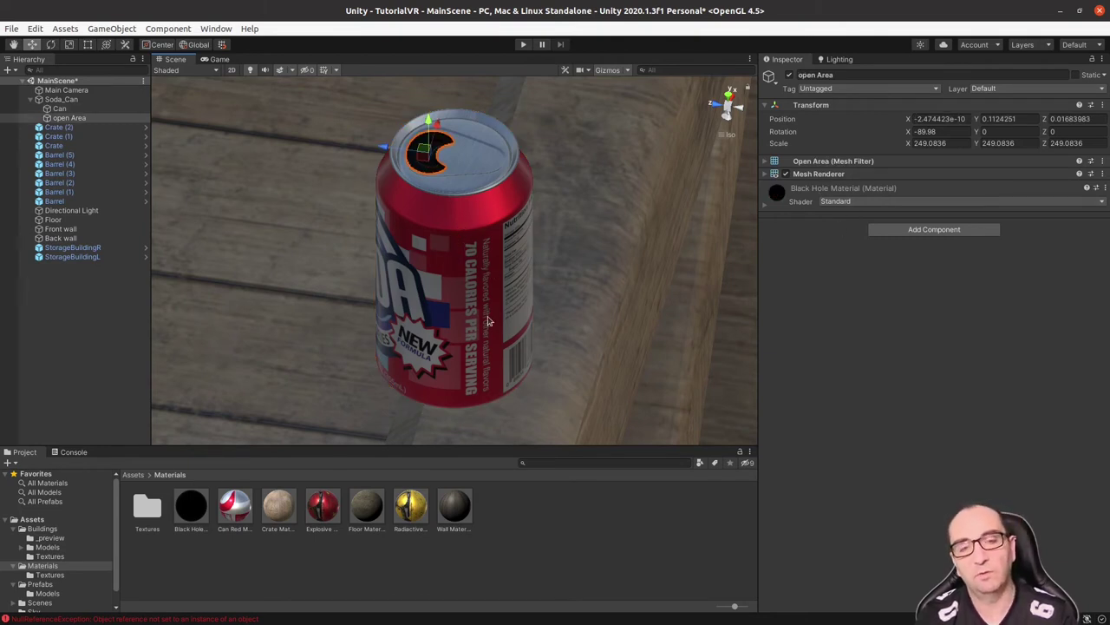
{"action": "left_click", "coordinate": [566, 329]}
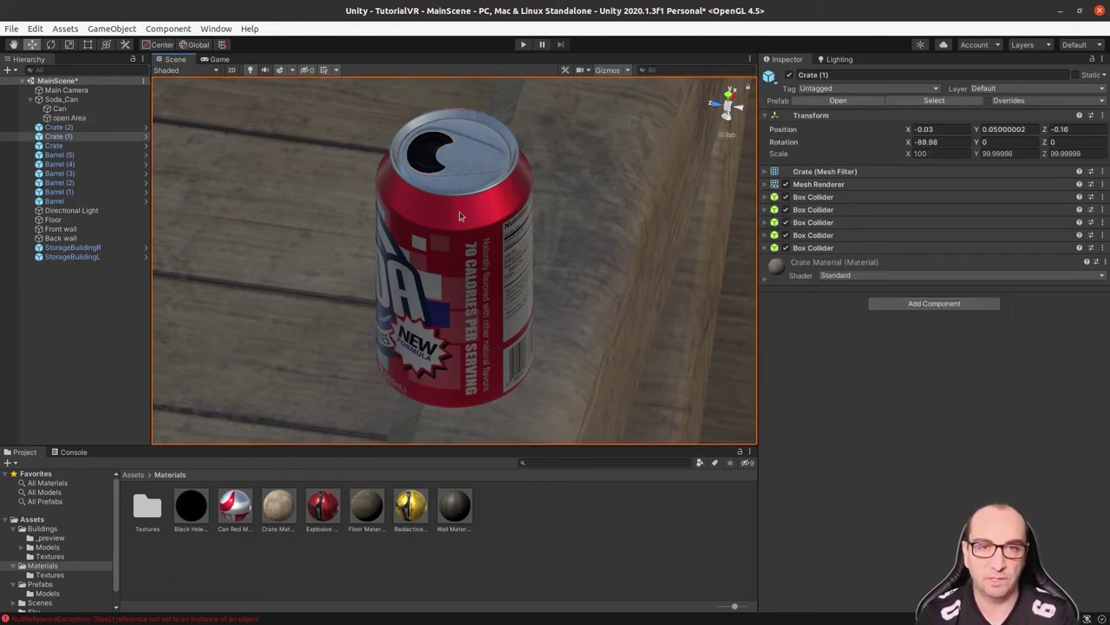
- Rename the Soda_Can object to 'Soda Can'
{"action": "left_click_drag", "start_coordinate": [450, 165], "coordinate": [522, 326], "text": "alt"}
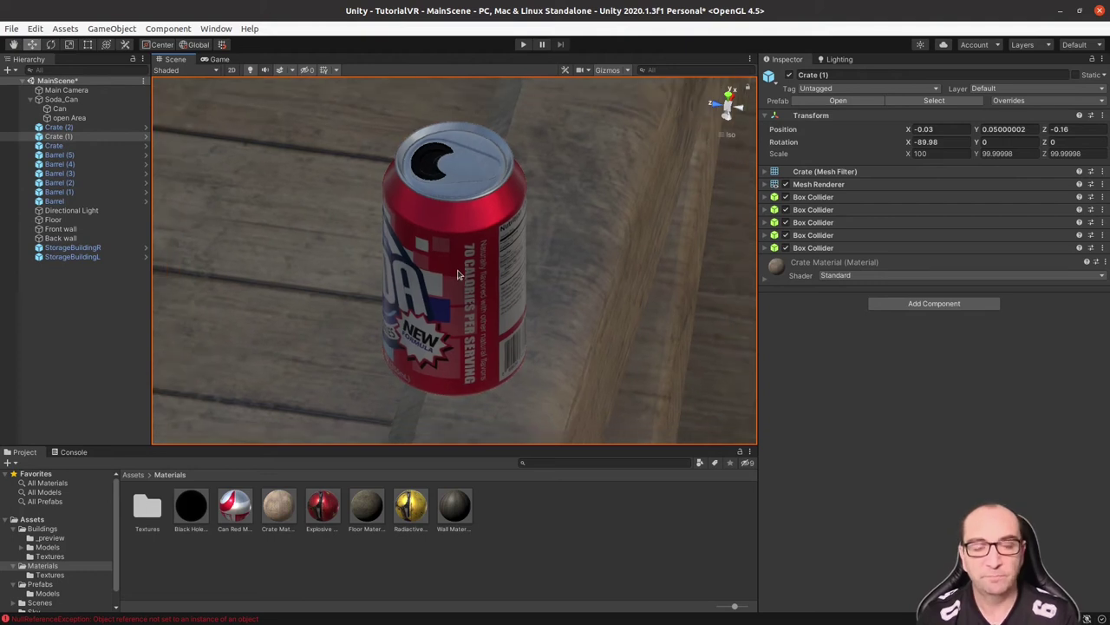
{"action": "key", "text": "f"}
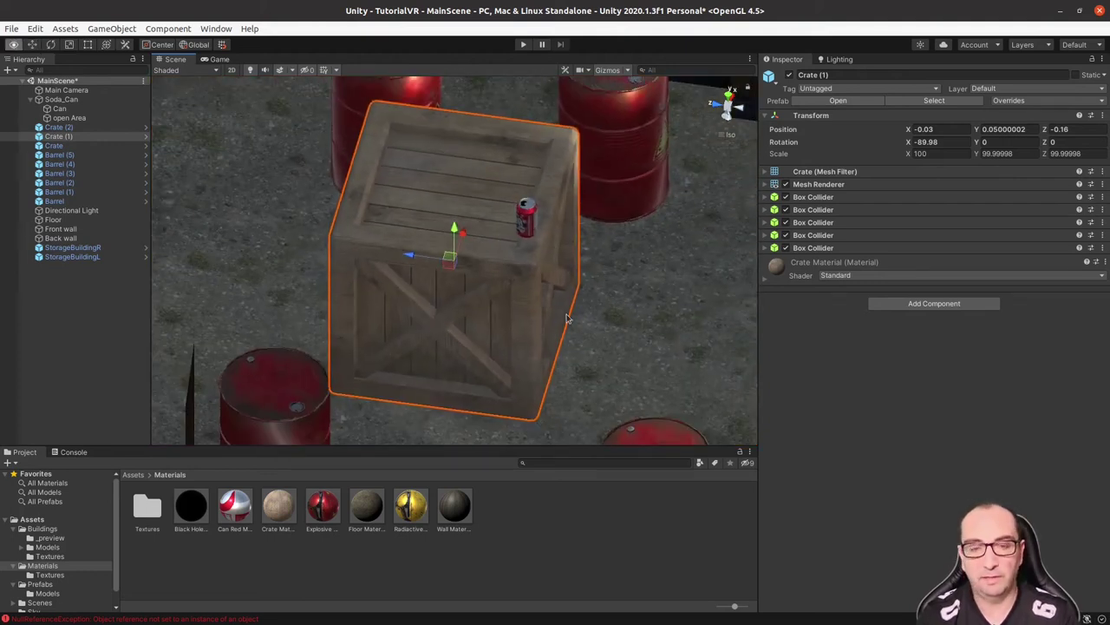
{"action": "scroll", "coordinate": [467, 313], "scroll_direction": "up", "scroll_amount": 2}
{"action": "left_click", "coordinate": [61, 99]}
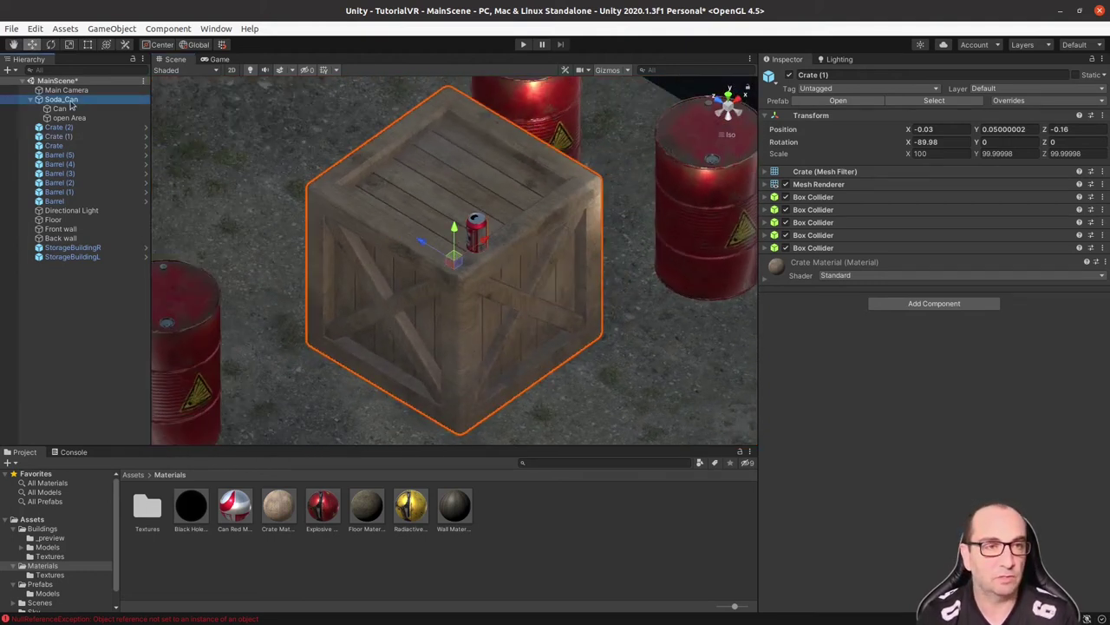
{"action": "key", "text": "F2"}
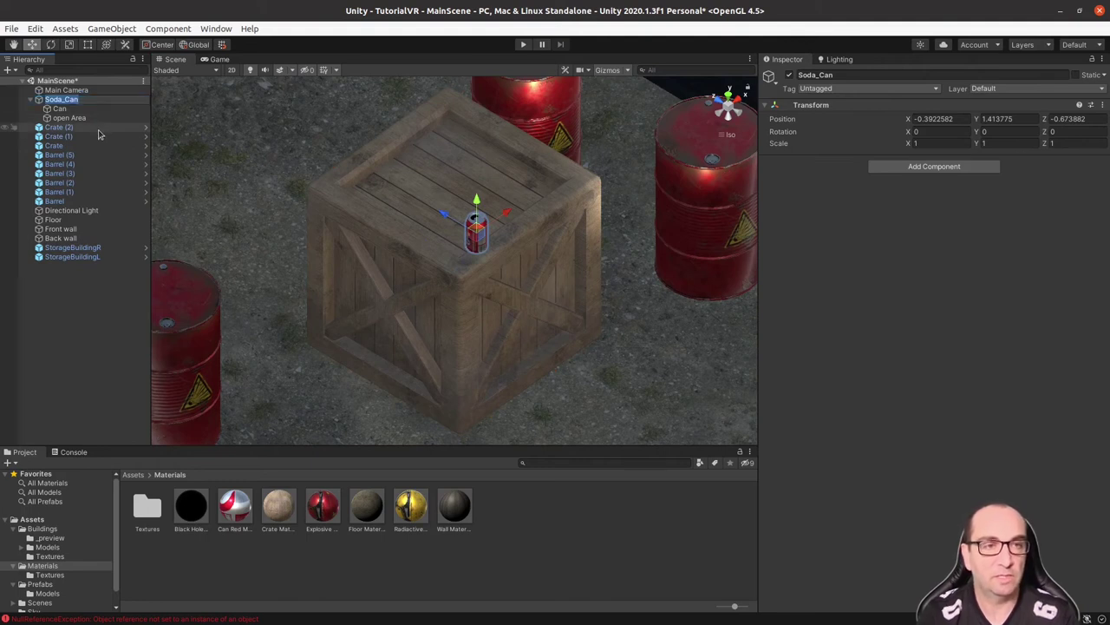
{"action": "type", "text": "So"}
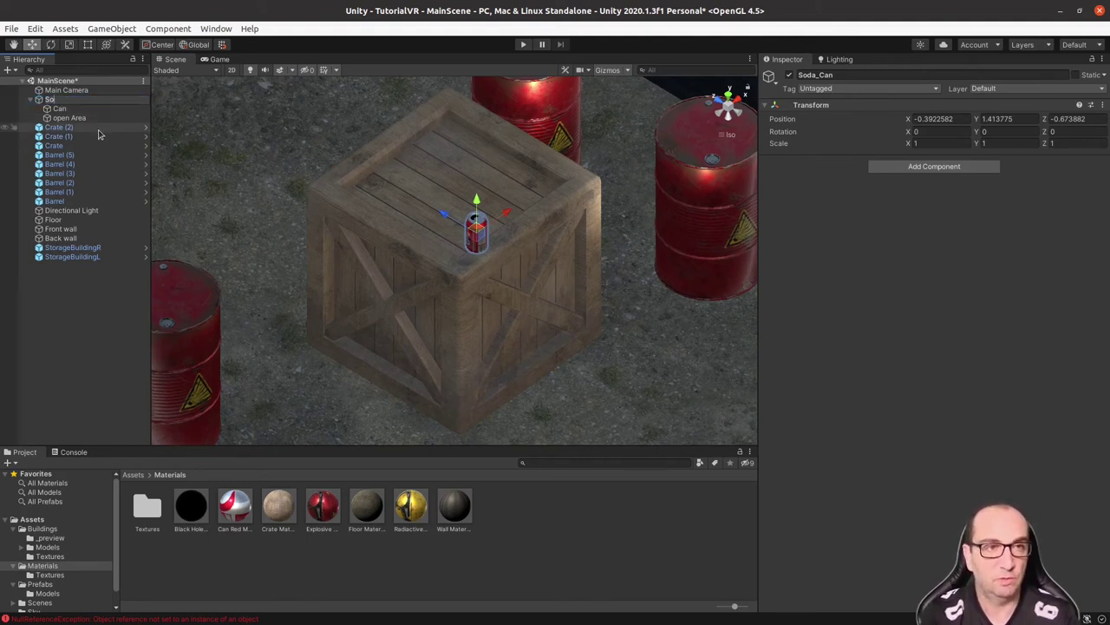
{"action": "type", "text": "da Can"}
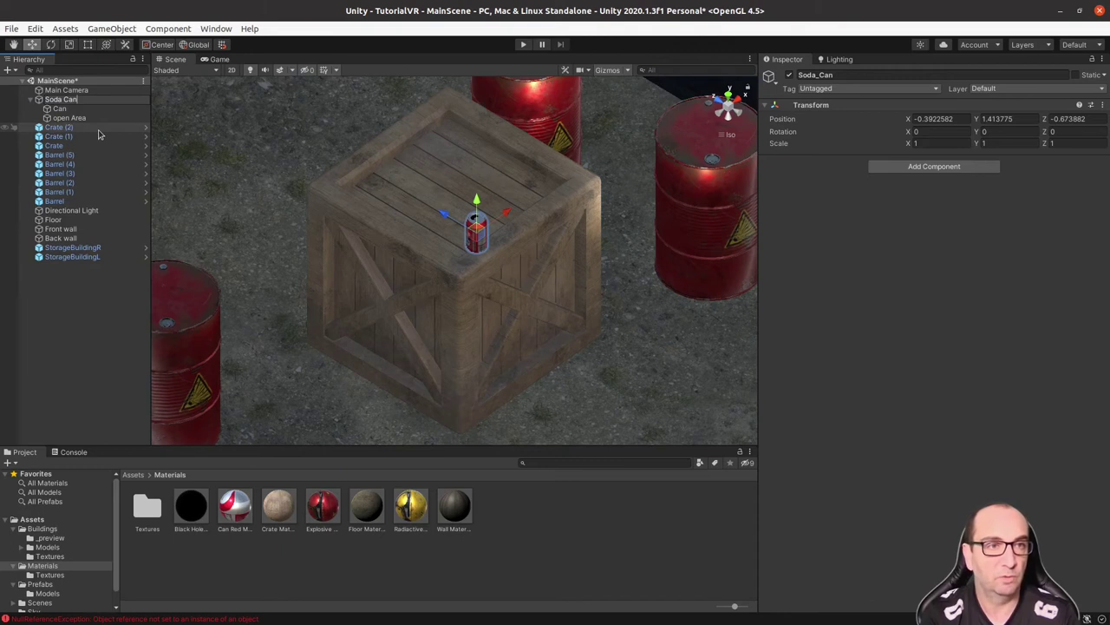
{"action": "key", "text": "Return"}
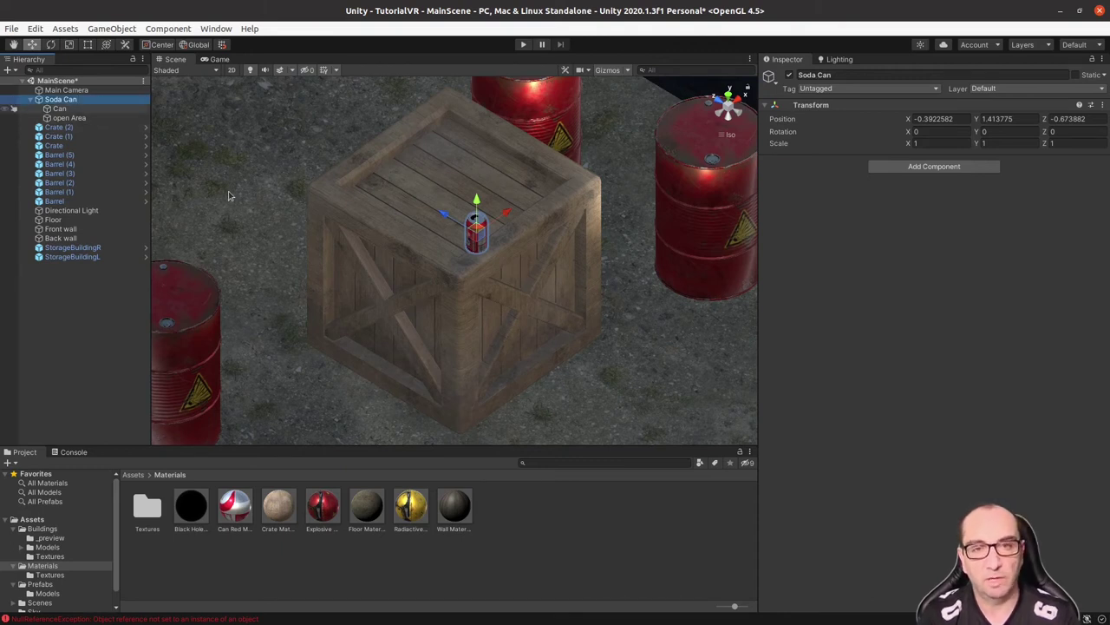
- Set the Soda Can's Y rotation to 180 so its label faces the camera
{"action": "left_click", "coordinate": [48, 101]}
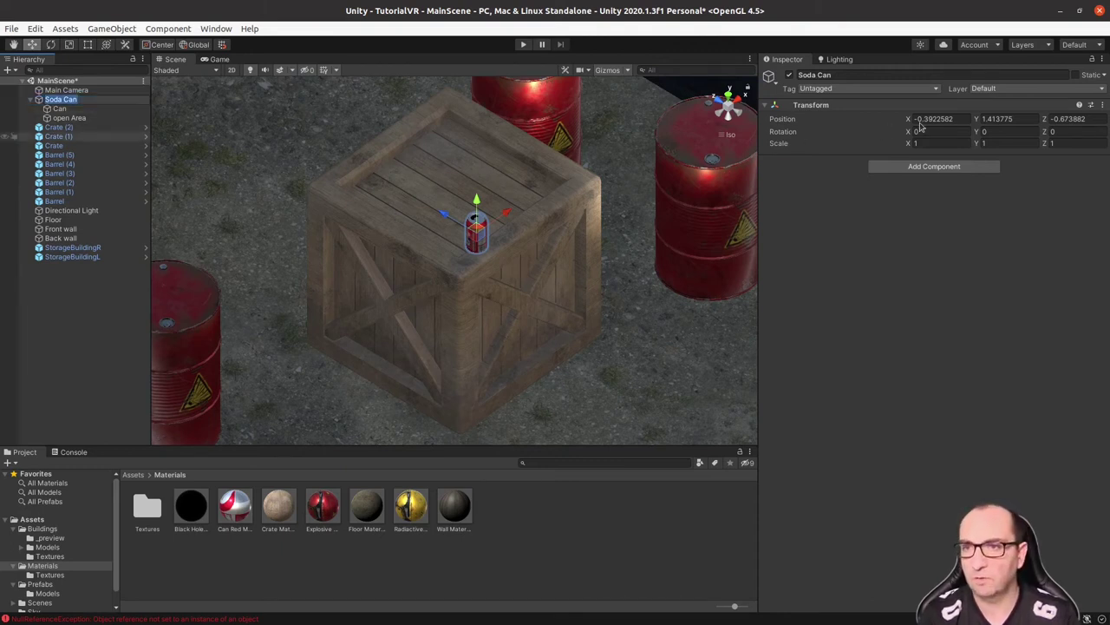
{"action": "left_click", "coordinate": [986, 131]}
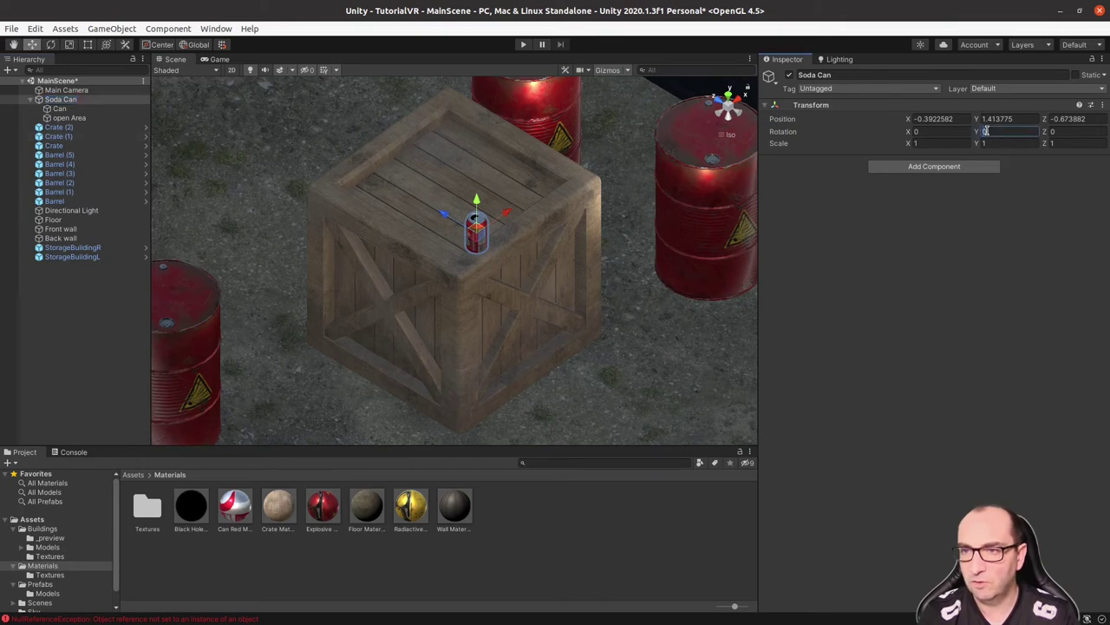
{"action": "type", "text": "180"}
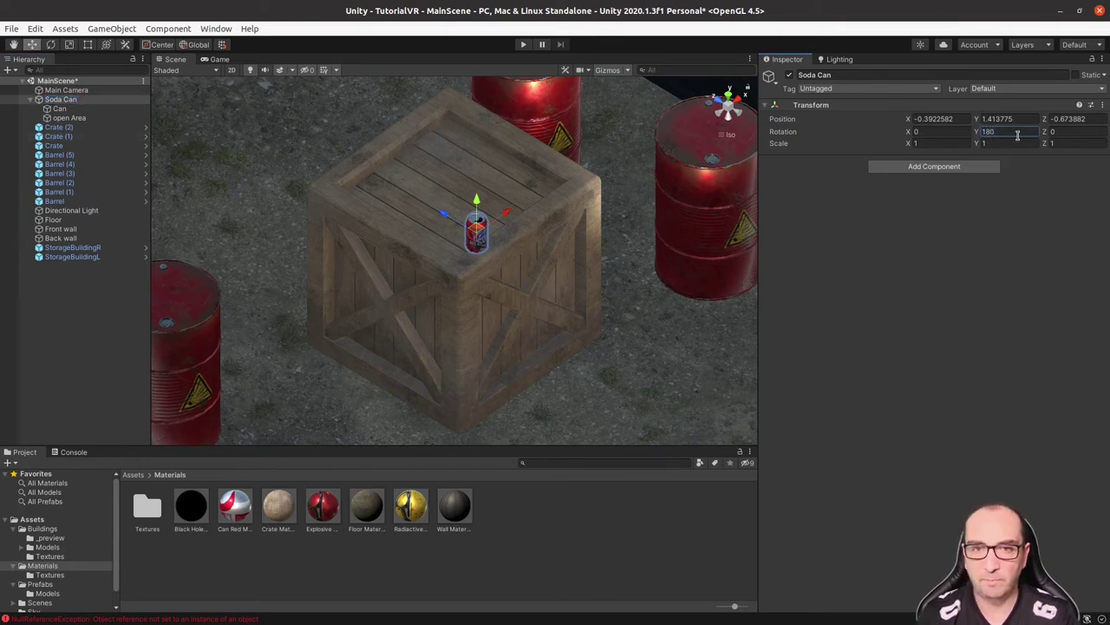
{"action": "left_click_drag", "start_coordinate": [550, 352], "coordinate": [428, 224], "text": "alt"}
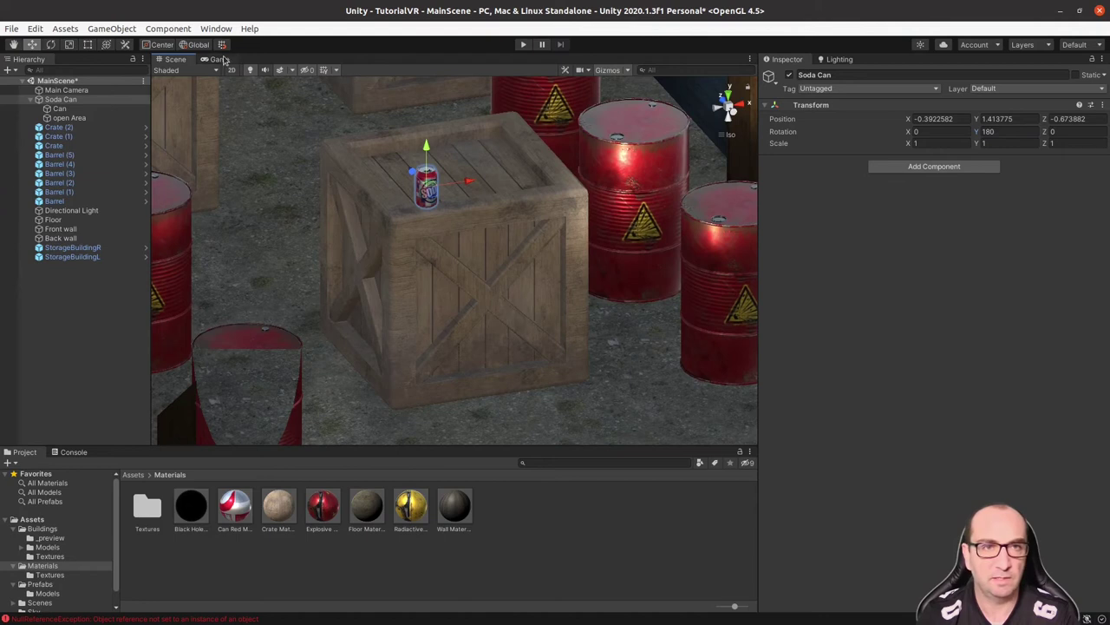
- Preview the can through the Game camera, reframe it in the Scene view, and collapse Soda Can's children
{"action": "left_click", "coordinate": [219, 59]}
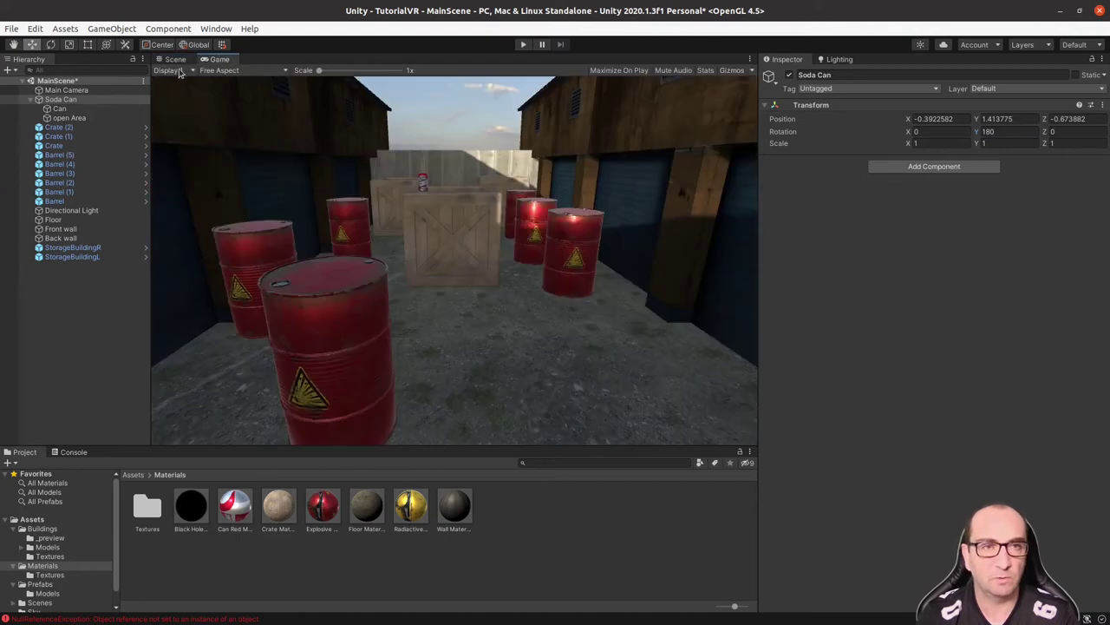
{"action": "left_click", "coordinate": [176, 60]}
{"action": "key", "text": "f"}
{"action": "scroll", "coordinate": [447, 246], "scroll_direction": "down", "scroll_amount": 3}
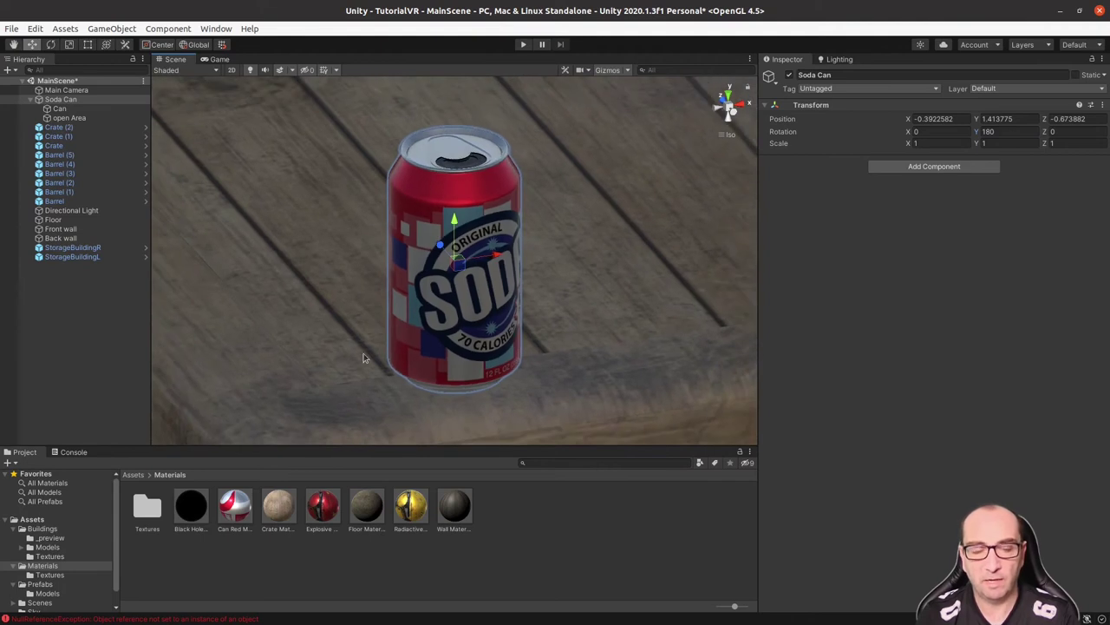
{"action": "left_click_drag", "start_coordinate": [536, 396], "coordinate": [560, 342], "text": "alt"}
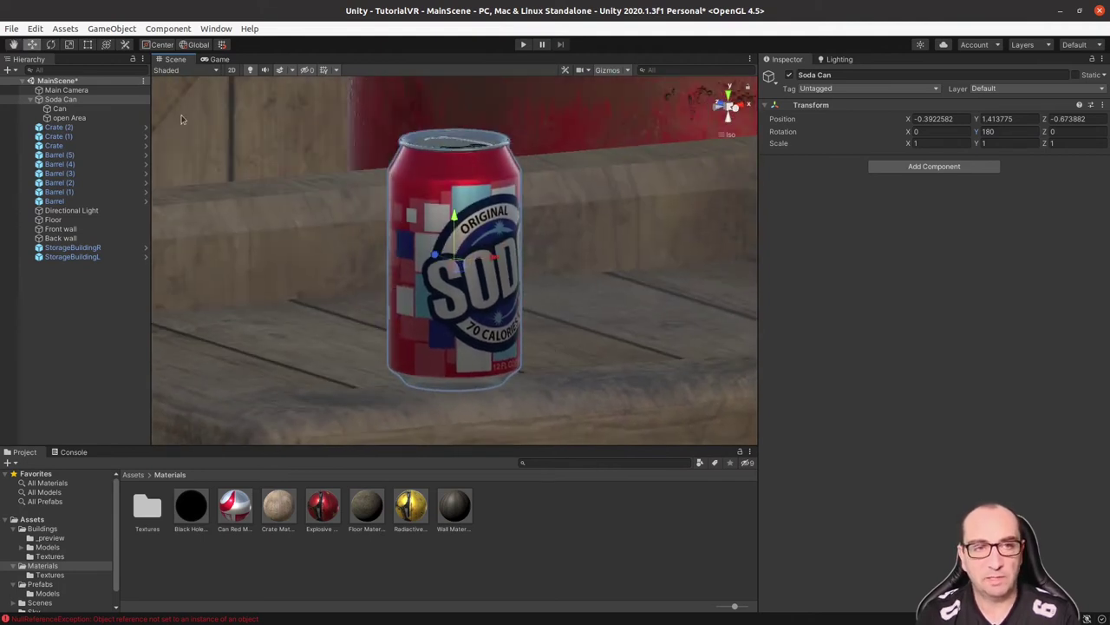
{"action": "left_click", "coordinate": [63, 101]}
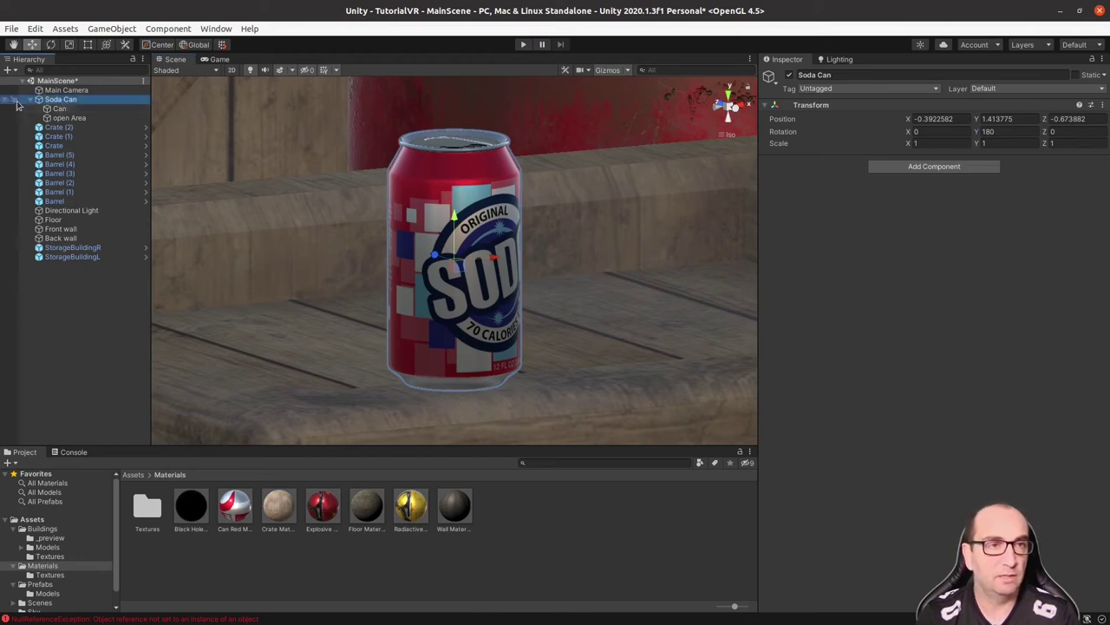
{"action": "left_click", "coordinate": [31, 100]}
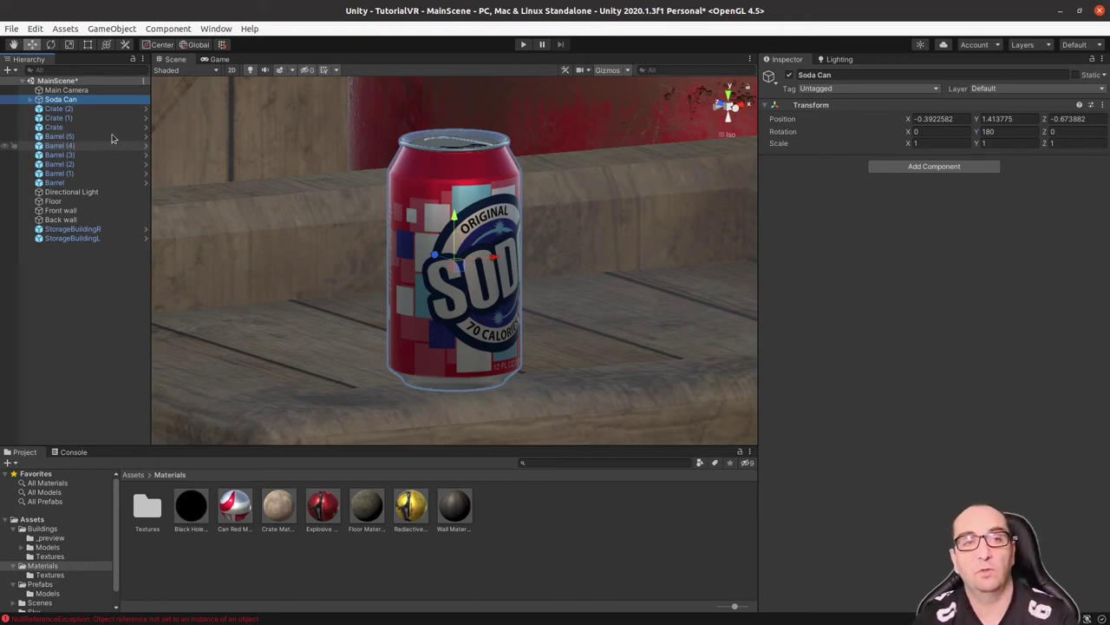
- Add a Box Collider to the Soda Can and expand its settings
{"action": "left_click", "coordinate": [66, 90]}
{"action": "left_click", "coordinate": [61, 99]}
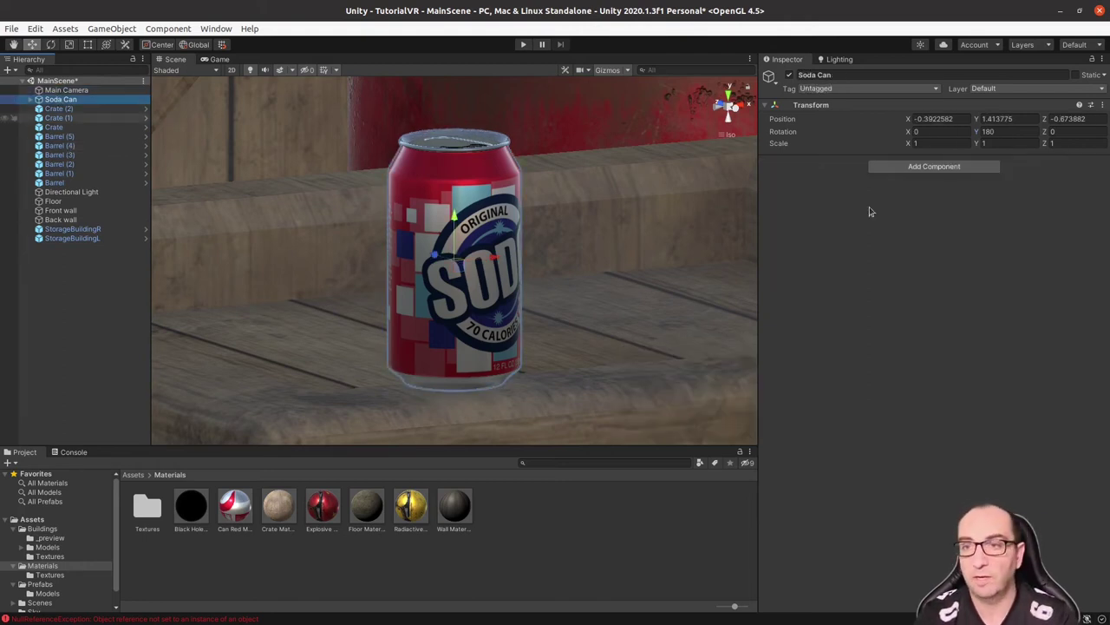
{"action": "left_click", "coordinate": [926, 167]}
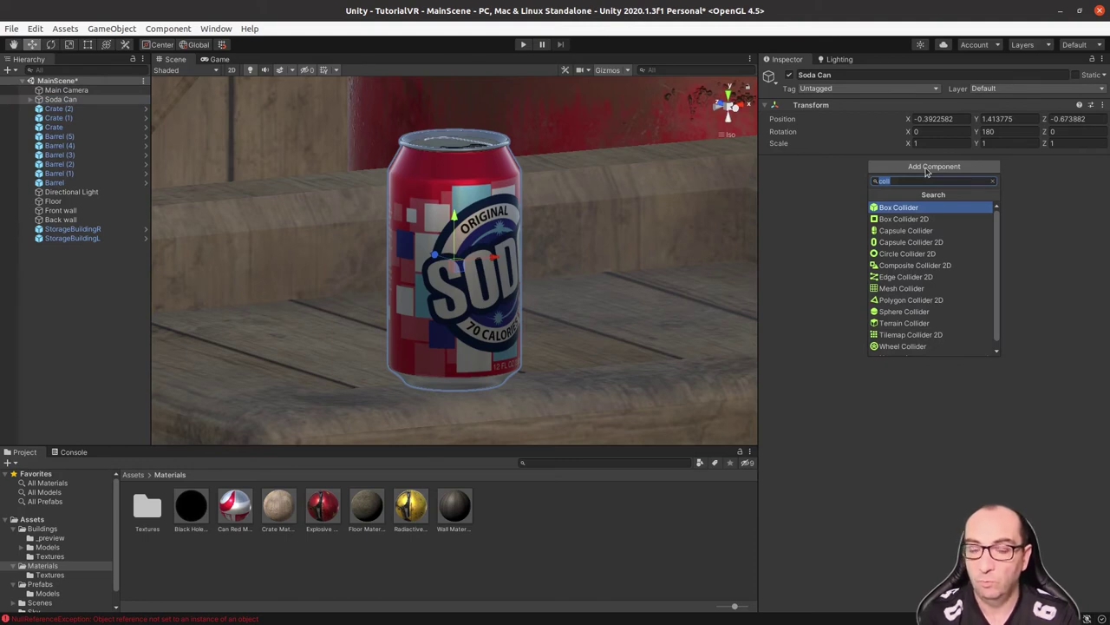
{"action": "key", "text": "Return"}
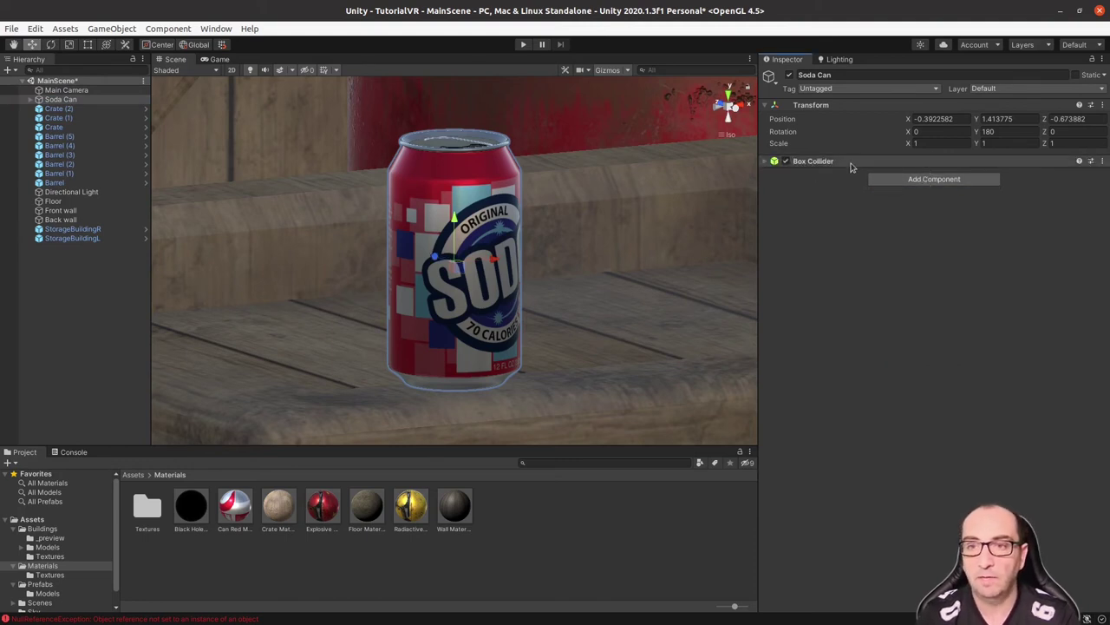
{"action": "left_click", "coordinate": [828, 162]}
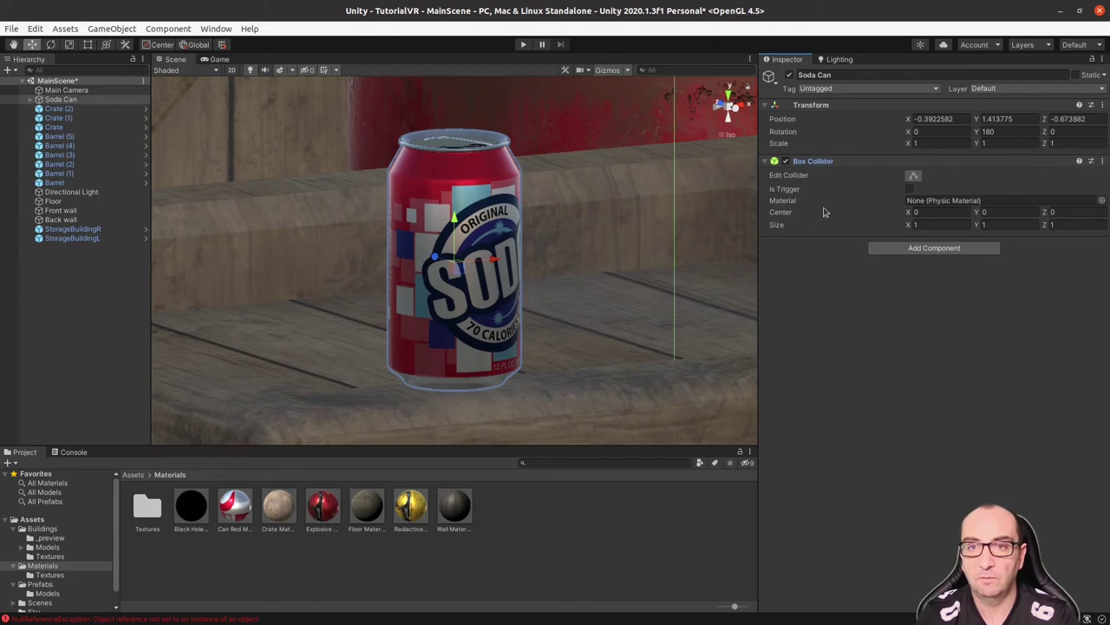
- Orbit and zoom around the can, then switch to the Right view showing the collider outline
{"action": "scroll", "coordinate": [611, 265], "scroll_direction": "down", "scroll_amount": 2}
{"action": "left_click_drag", "start_coordinate": [650, 297], "coordinate": [556, 304], "text": "alt"}
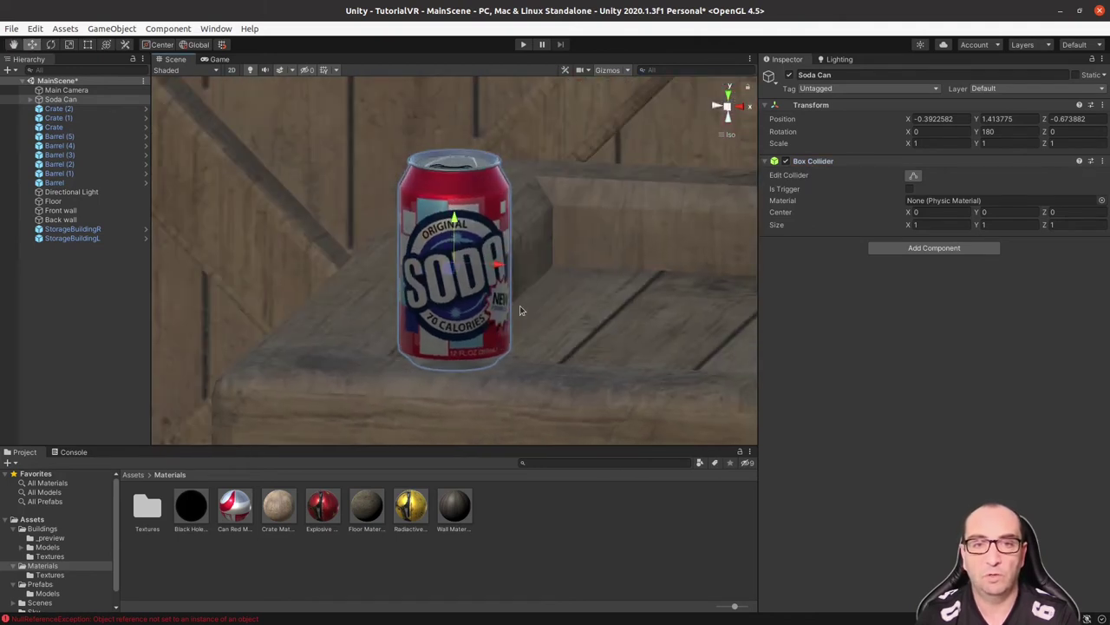
{"action": "scroll", "coordinate": [556, 304], "scroll_direction": "down", "scroll_amount": 2}
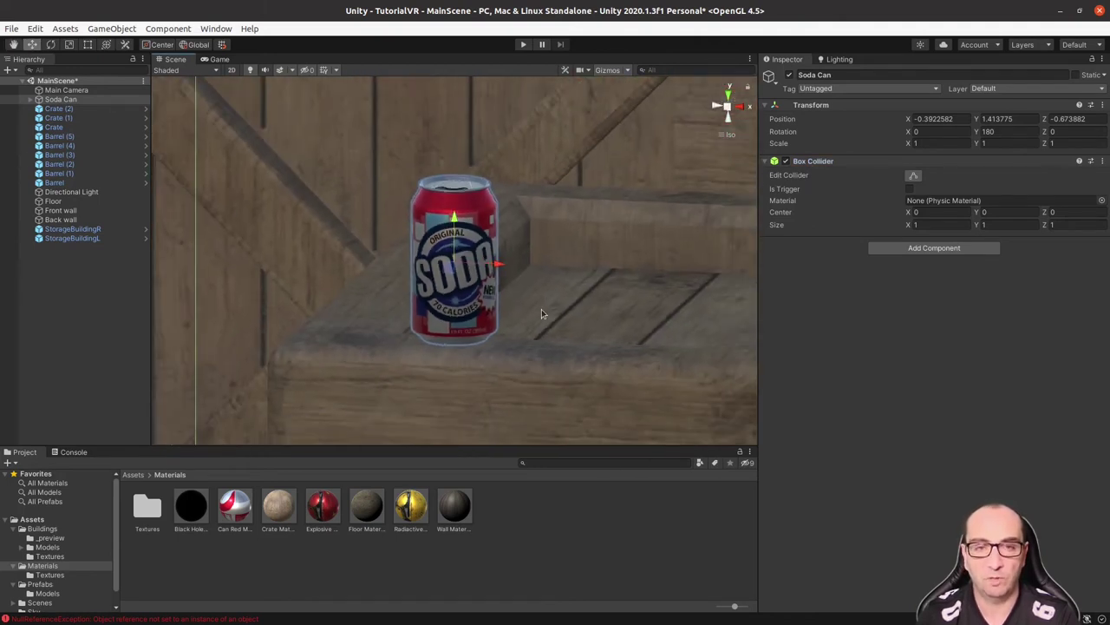
{"action": "left_click_drag", "start_coordinate": [541, 309], "coordinate": [535, 322], "text": "alt"}
{"action": "scroll", "coordinate": [535, 322], "scroll_direction": "down", "scroll_amount": 1}
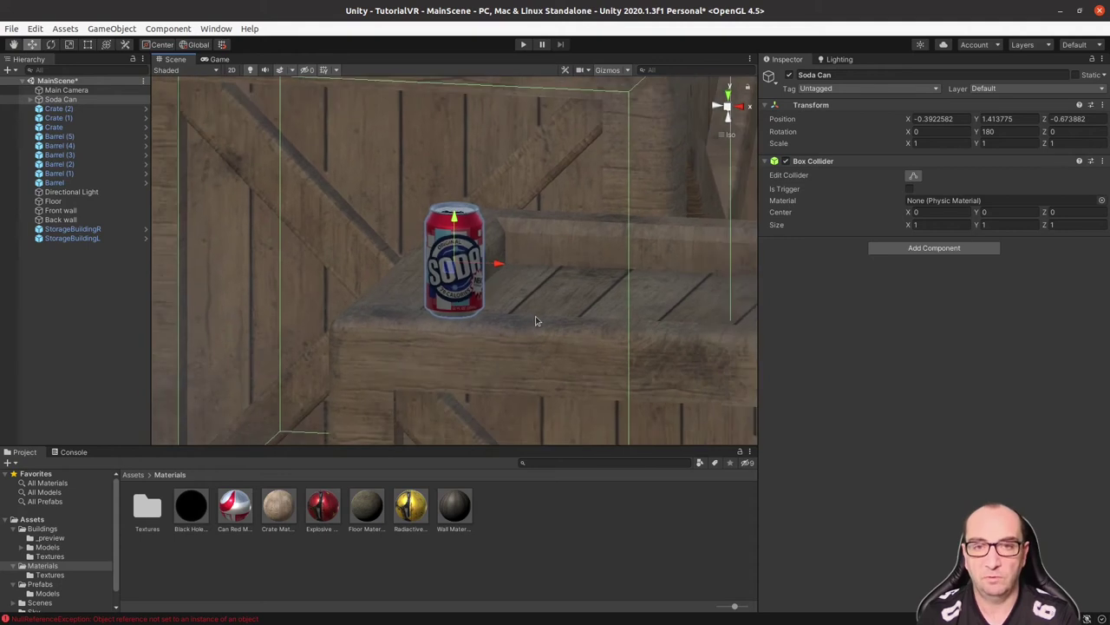
{"action": "left_click", "coordinate": [738, 108]}
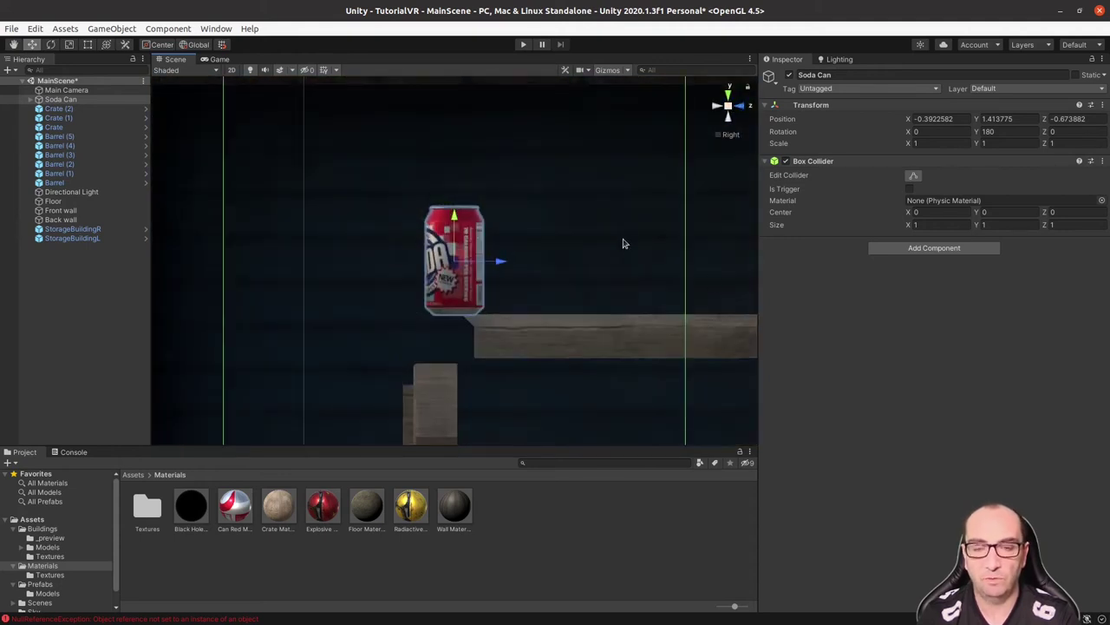
- Edit the Box Collider and pull its side faces in to the can in Right and Front views
{"action": "left_click", "coordinate": [914, 176]}
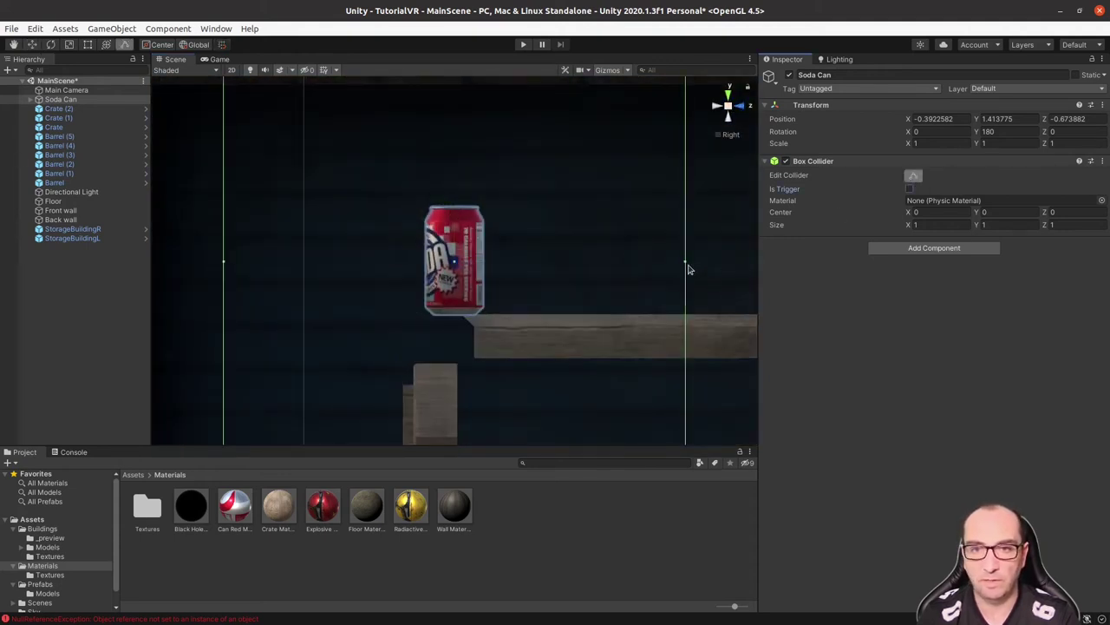
{"action": "left_click_drag", "start_coordinate": [685, 264], "coordinate": [477, 263]}
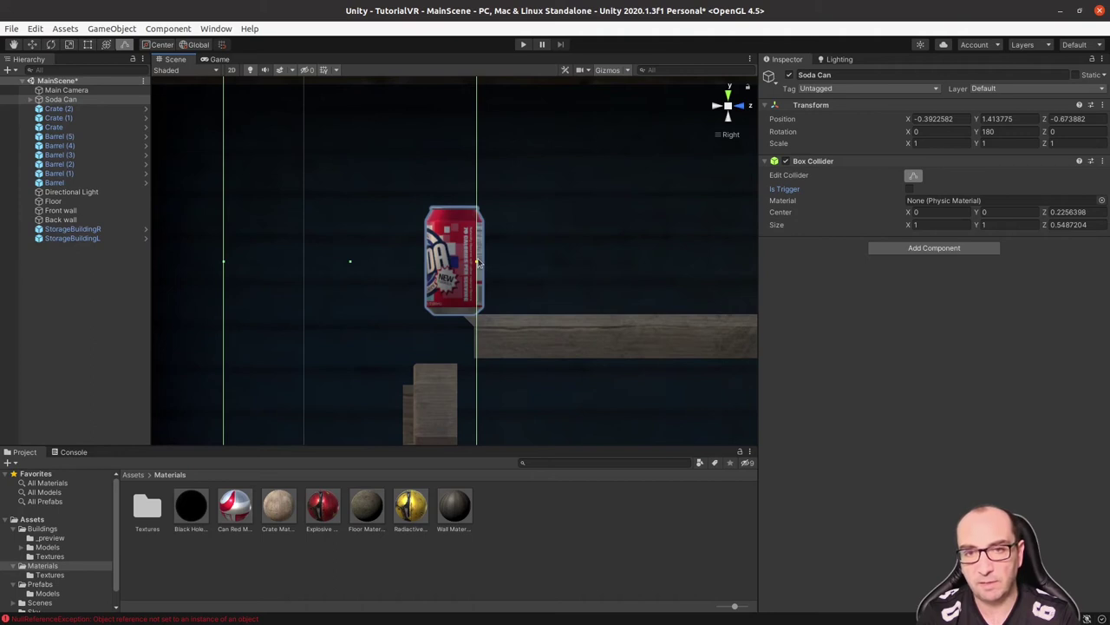
{"action": "left_click_drag", "start_coordinate": [224, 264], "coordinate": [430, 266]}
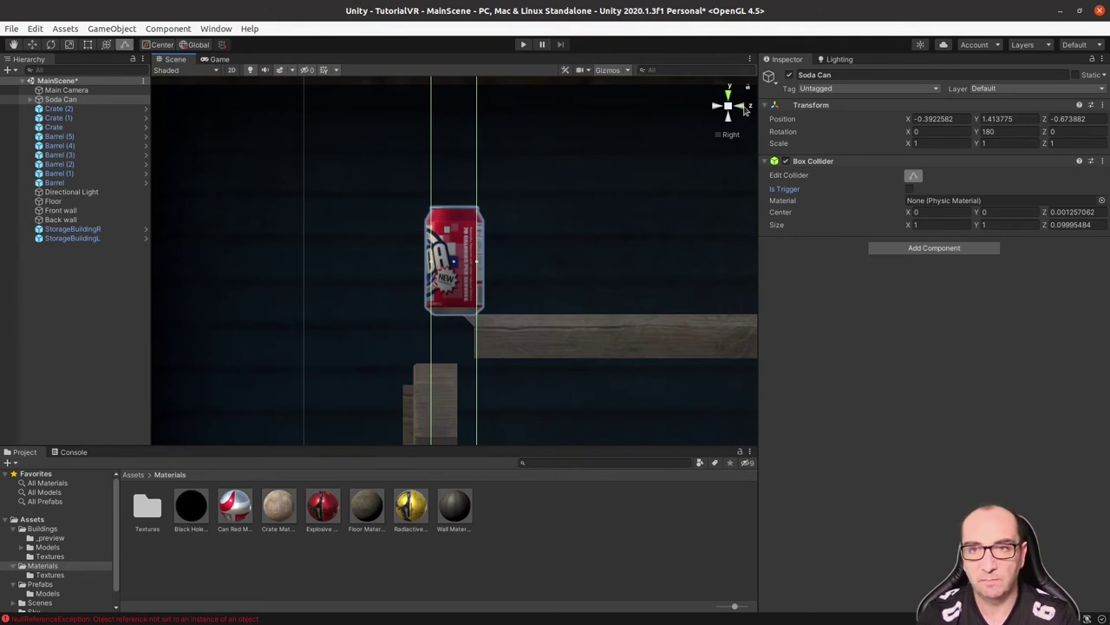
{"action": "left_click", "coordinate": [740, 105]}
{"action": "left_click_drag", "start_coordinate": [685, 265], "coordinate": [477, 271]}
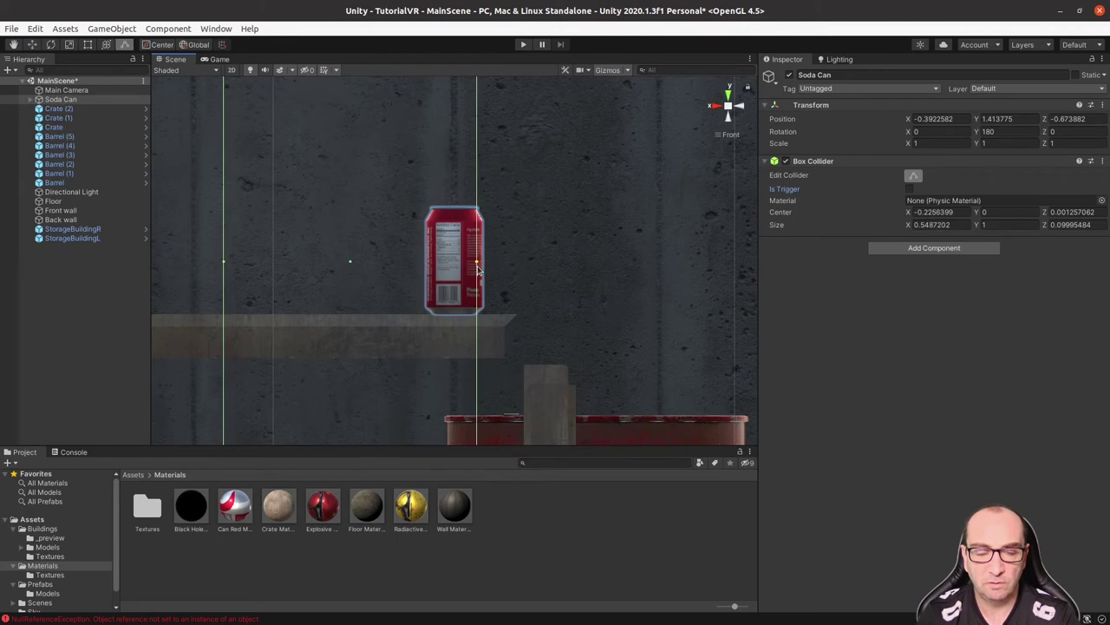
{"action": "left_click_drag", "start_coordinate": [224, 265], "coordinate": [433, 269]}
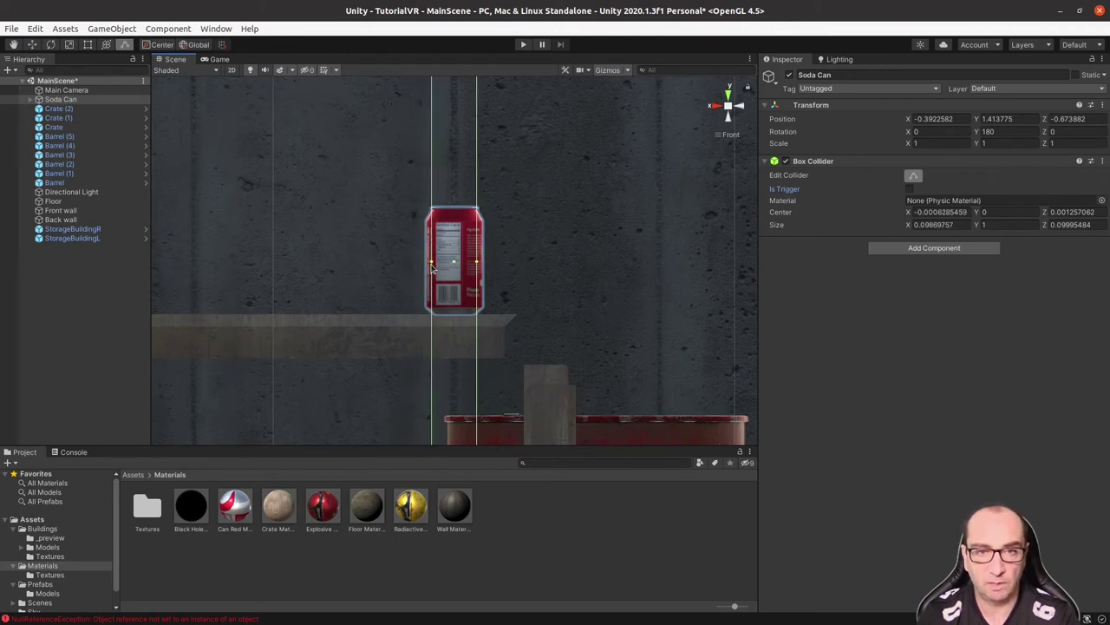
- Fit the collider's top and bottom to the can, giving size 0.097 × 0.234 × 0.100
{"action": "scroll", "coordinate": [519, 266], "scroll_direction": "down", "scroll_amount": 2}
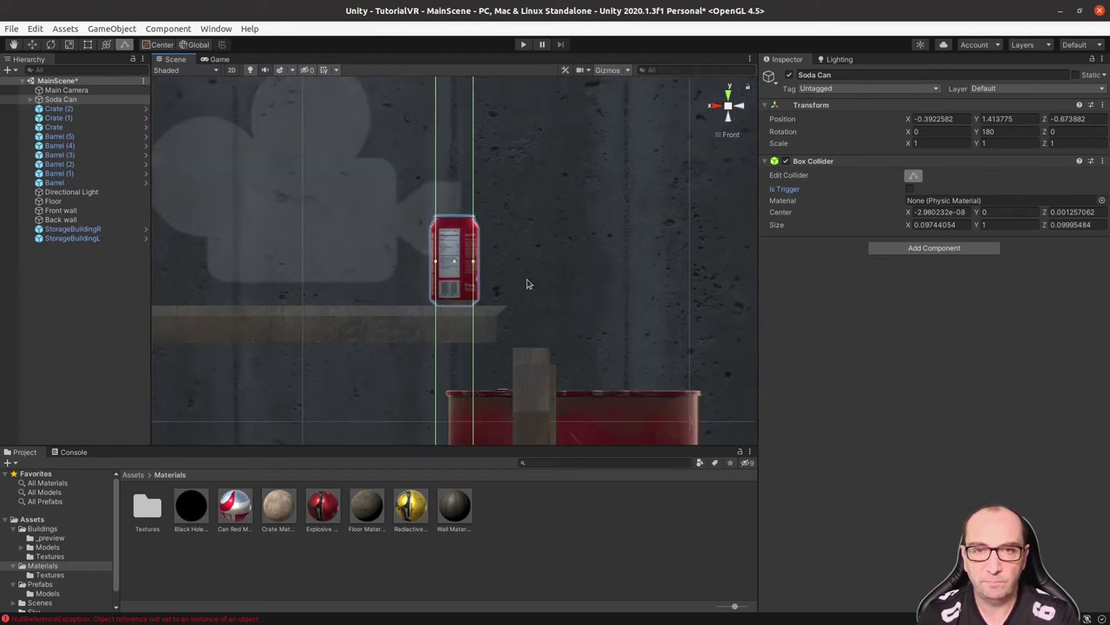
{"action": "scroll", "coordinate": [519, 285], "scroll_direction": "down", "scroll_amount": 1}
{"action": "left_click_drag", "start_coordinate": [453, 435], "coordinate": [457, 297]}
{"action": "left_click_drag", "start_coordinate": [456, 96], "coordinate": [458, 223]}
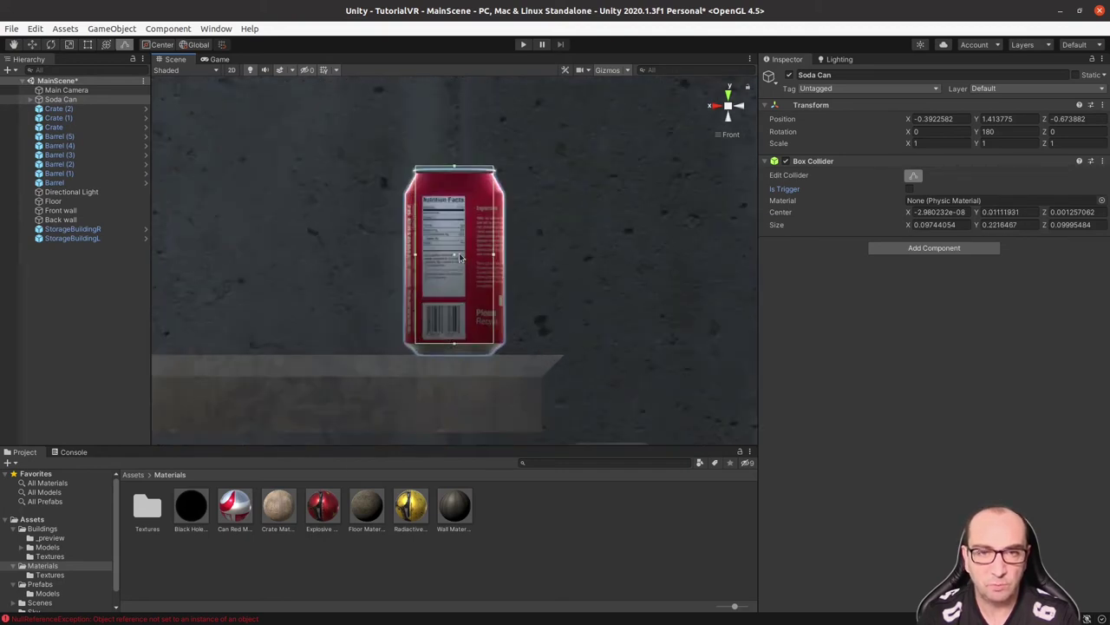
{"action": "key", "text": "f"}
{"action": "left_click_drag", "start_coordinate": [453, 117], "coordinate": [455, 119]}
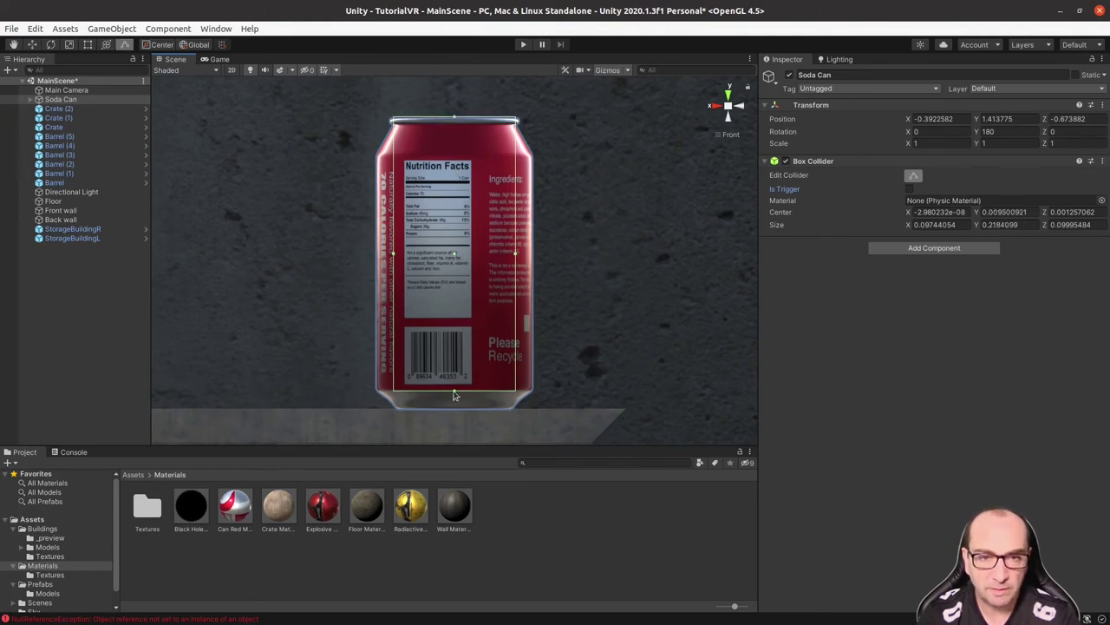
{"action": "left_click_drag", "start_coordinate": [454, 395], "coordinate": [455, 409]}
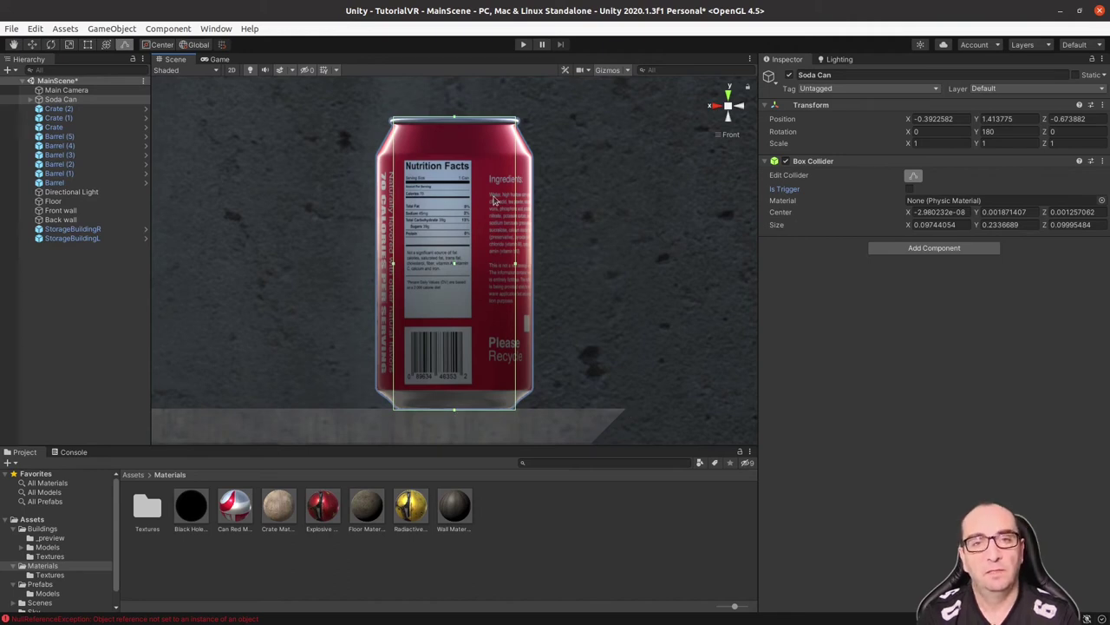
{"action": "left_click_drag", "start_coordinate": [411, 272], "coordinate": [482, 173], "text": "alt"}
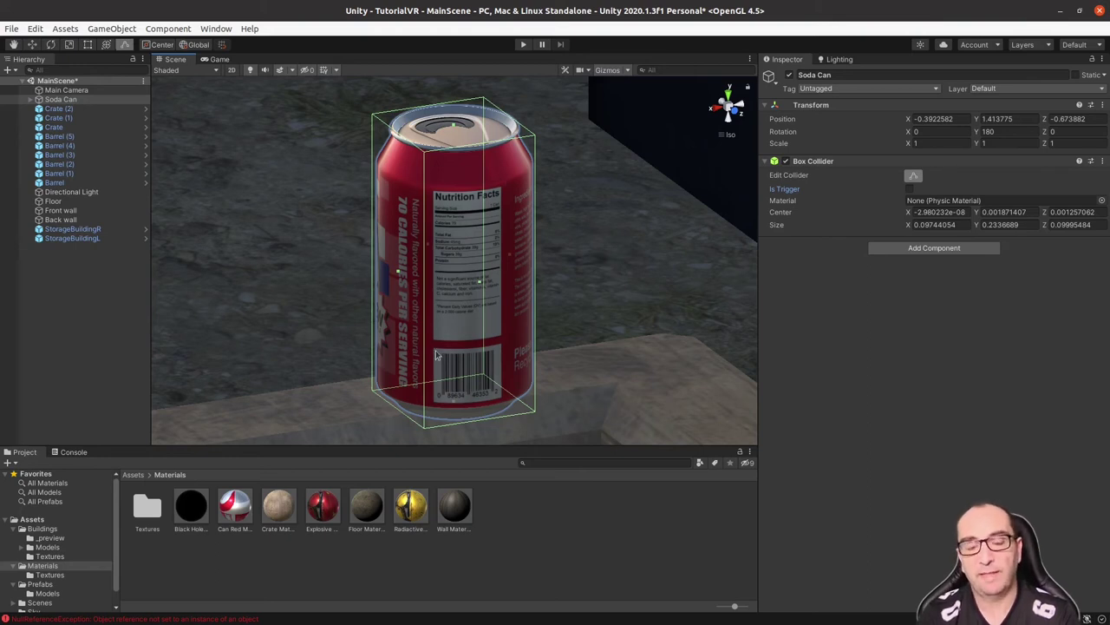
{"action": "mouse_move", "coordinate": [415, 349]}
{"action": "left_mouse_down", "text": "alt"}
{"action": "mouse_move", "coordinate": [492, 355]}
{"action": "mouse_move", "coordinate": [501, 305]}
{"action": "left_mouse_up", "text": "alt"}
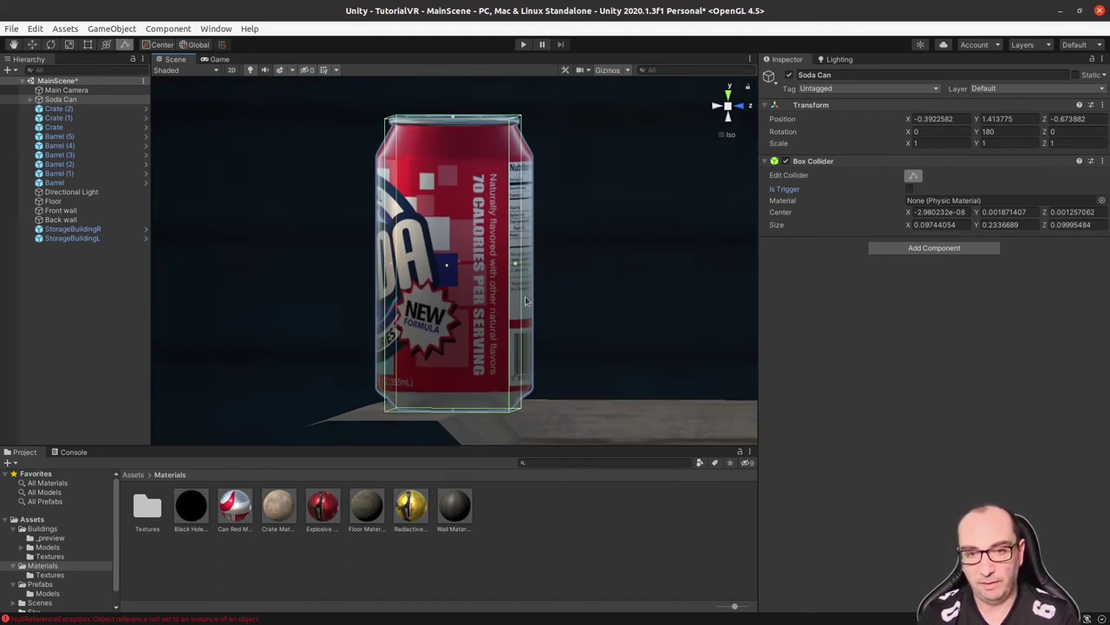
- Add a Capsule Collider to the Soda Can and switch to the Front view
{"action": "left_click", "coordinate": [890, 254]}
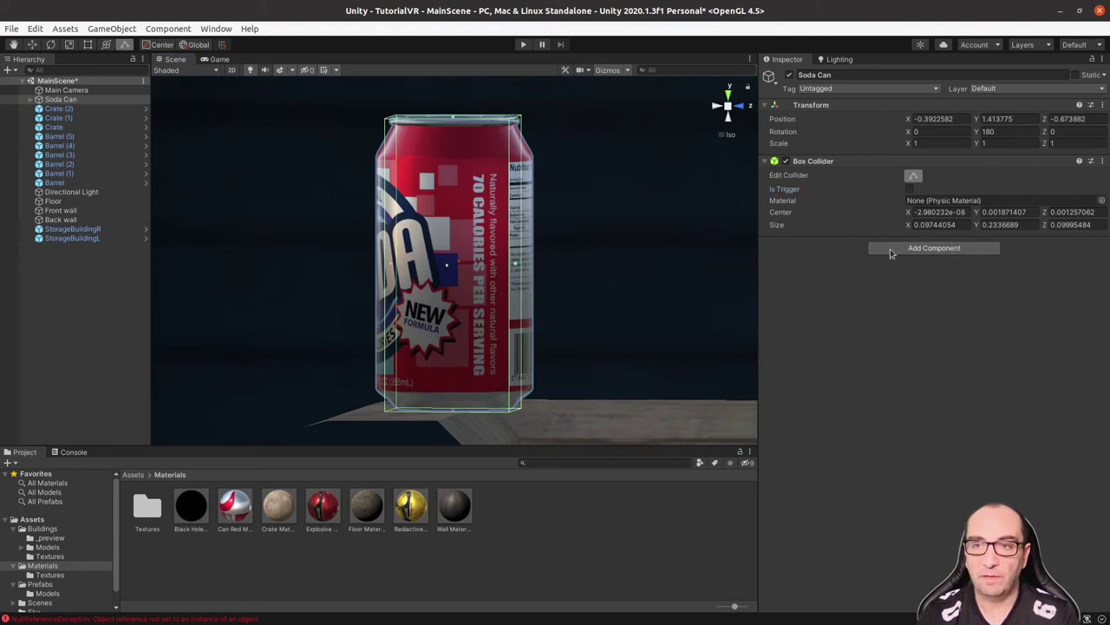
{"action": "left_click", "coordinate": [902, 312]}
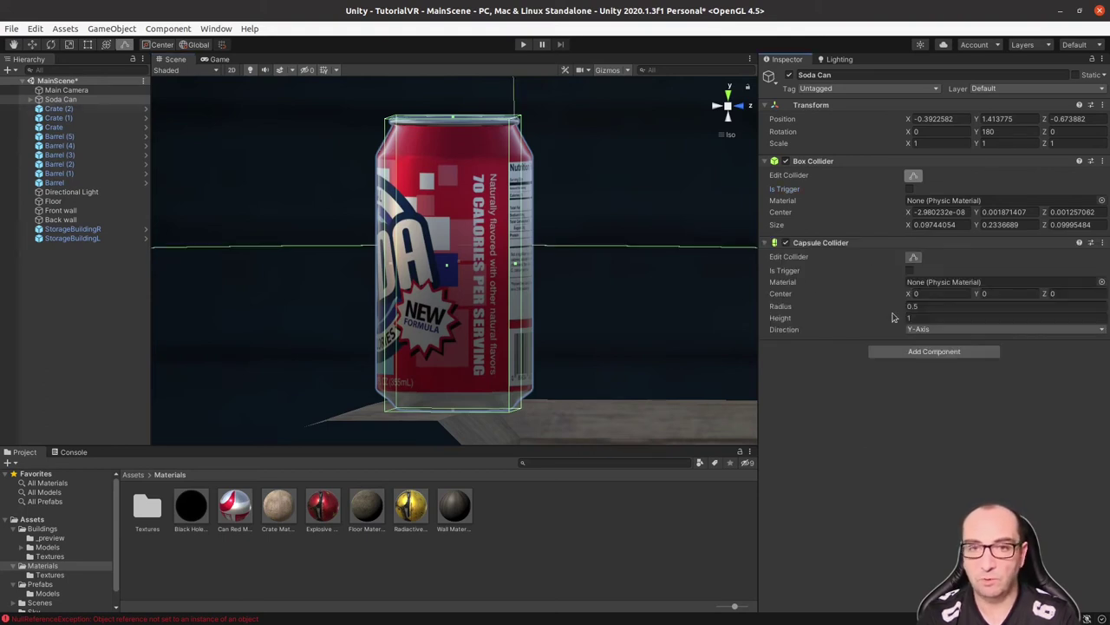
{"action": "left_click", "coordinate": [740, 107]}
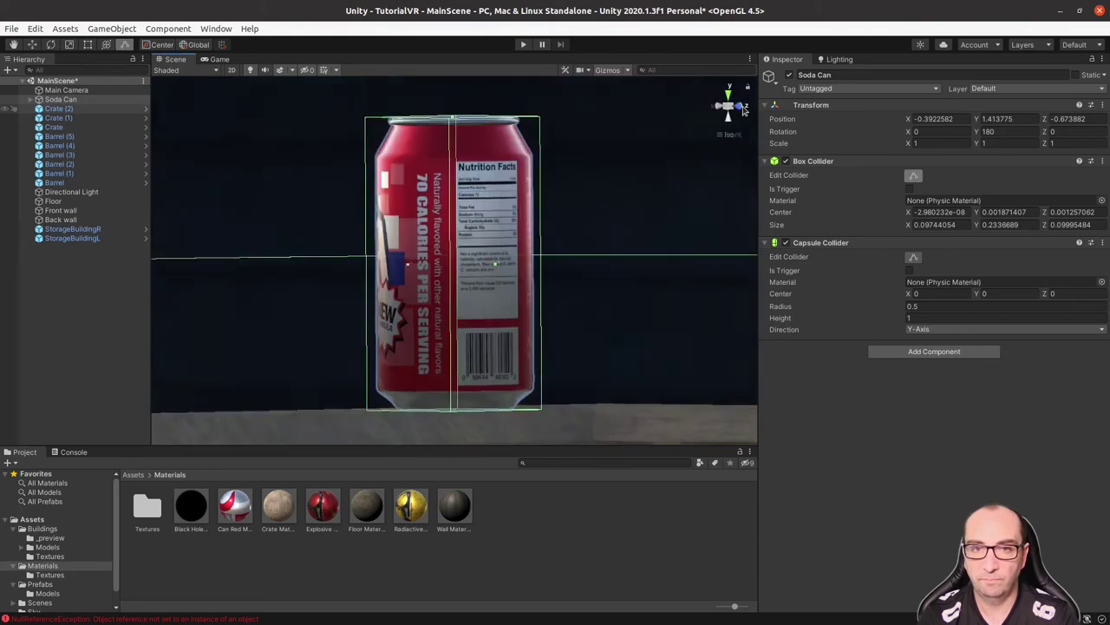
- Zoom in on the can and set the Capsule Collider radius to 0.07 and height 0.23
{"action": "scroll", "coordinate": [527, 315], "scroll_direction": "down", "scroll_amount": 1}
{"action": "scroll", "coordinate": [529, 317], "scroll_direction": "down", "scroll_amount": 1}
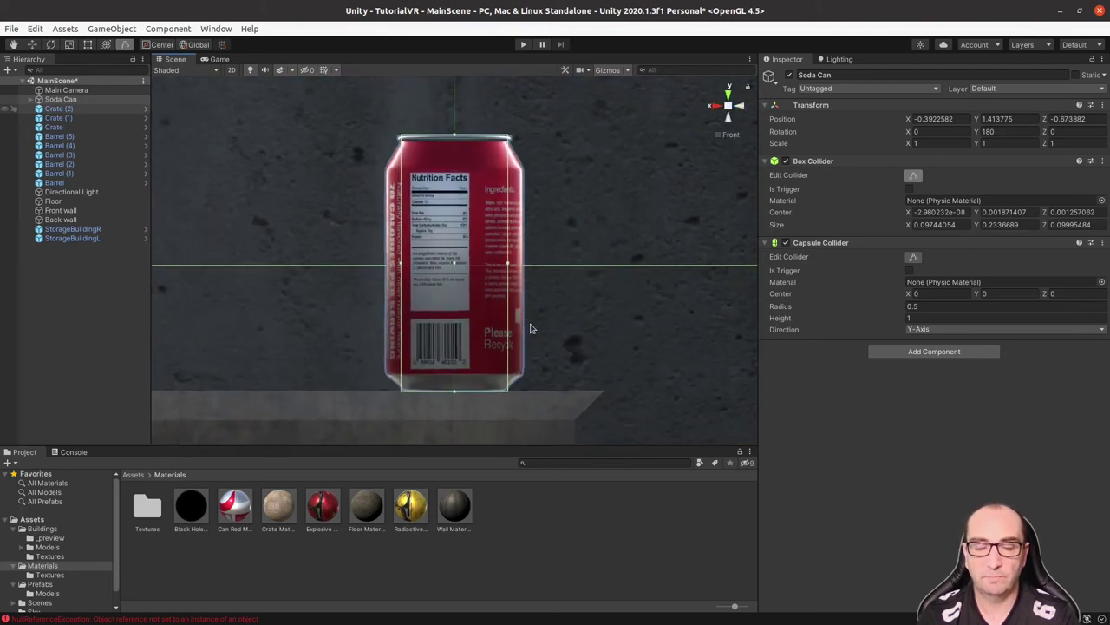
{"action": "scroll", "coordinate": [532, 319], "scroll_direction": "down", "scroll_amount": 1}
{"action": "scroll", "coordinate": [534, 321], "scroll_direction": "down", "scroll_amount": 1}
{"action": "scroll", "coordinate": [537, 322], "scroll_direction": "down", "scroll_amount": 1}
{"action": "scroll", "coordinate": [540, 321], "scroll_direction": "down", "scroll_amount": 1}
{"action": "scroll", "coordinate": [539, 321], "scroll_direction": "down", "scroll_amount": 1}
{"action": "scroll", "coordinate": [541, 323], "scroll_direction": "down", "scroll_amount": 1}
{"action": "scroll", "coordinate": [542, 323], "scroll_direction": "down", "scroll_amount": 1}
{"action": "scroll", "coordinate": [540, 320], "scroll_direction": "down", "scroll_amount": 1}
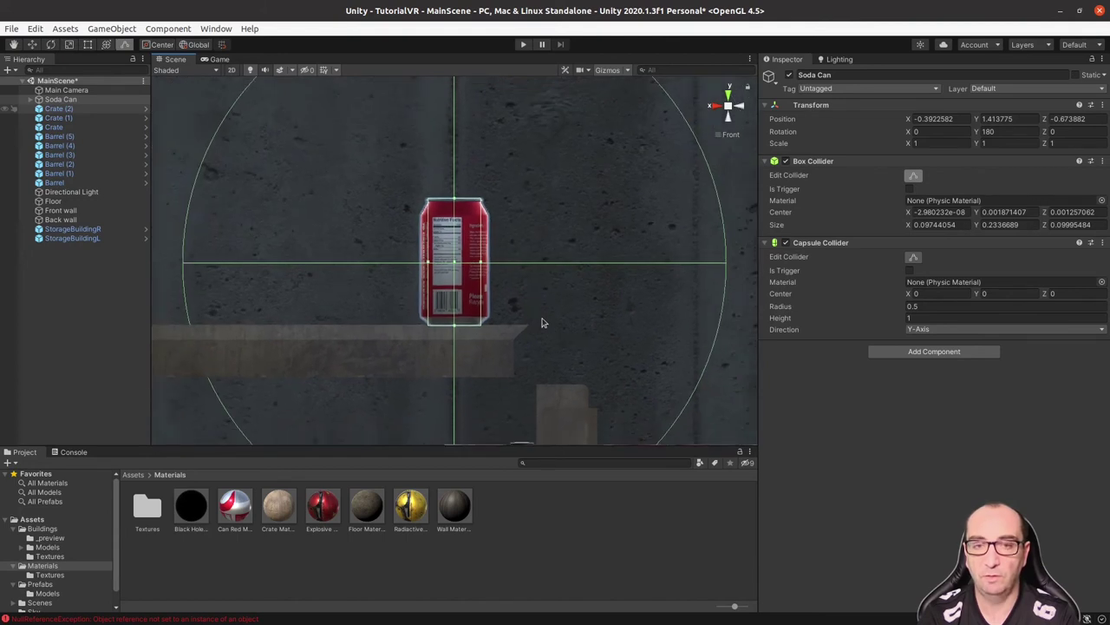
{"action": "scroll", "coordinate": [541, 320], "scroll_direction": "down", "scroll_amount": 1}
{"action": "scroll", "coordinate": [542, 321], "scroll_direction": "down", "scroll_amount": 1}
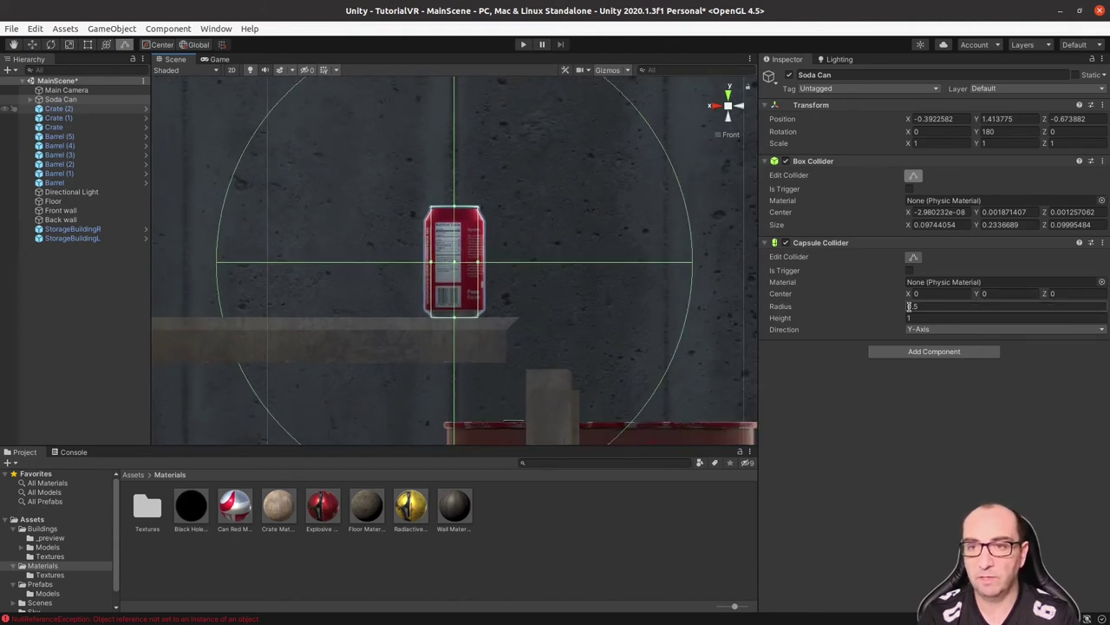
{"action": "left_click_drag", "start_coordinate": [904, 306], "coordinate": [884, 316]}
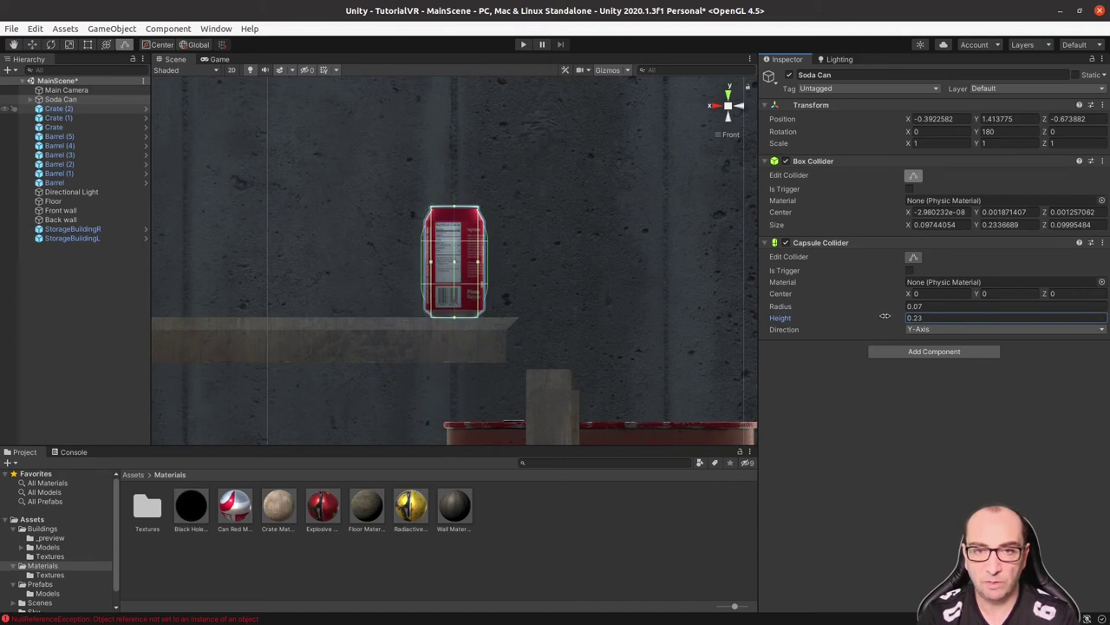
- Drag the Capsule Collider handles to radius 0.0625 and height 0.226, then orbit to check the fit
{"action": "left_click", "coordinate": [911, 259]}
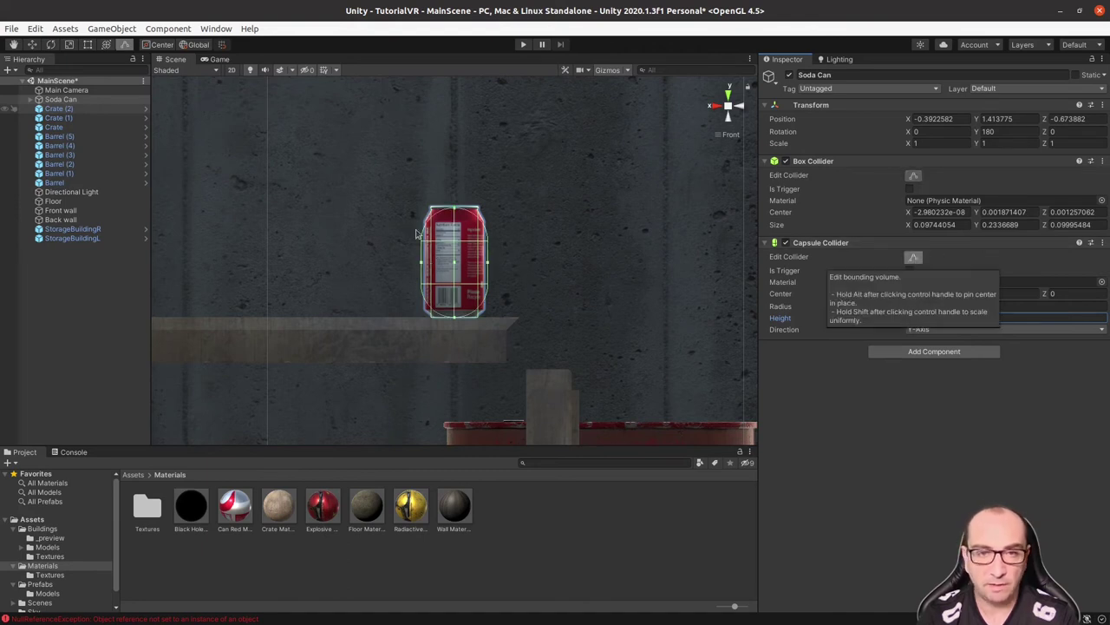
{"action": "scroll", "coordinate": [451, 247], "scroll_direction": "up", "scroll_amount": 5}
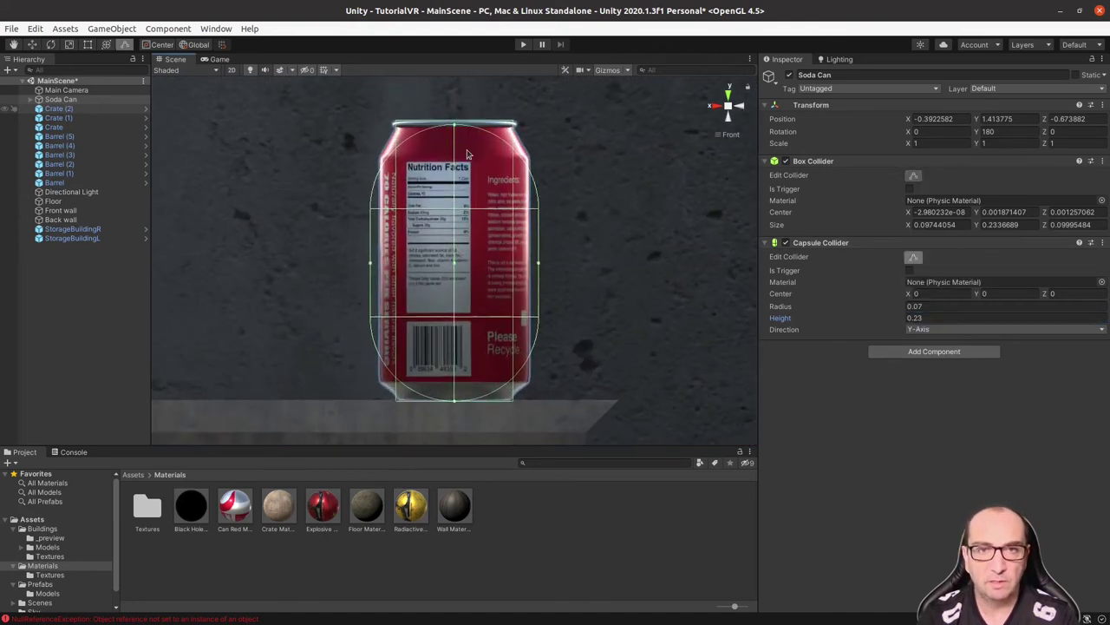
{"action": "mouse_move", "coordinate": [454, 130]}
{"action": "left_mouse_down"}
{"action": "mouse_move", "coordinate": [454, 110]}
{"action": "mouse_move", "coordinate": [454, 125]}
{"action": "left_mouse_up"}
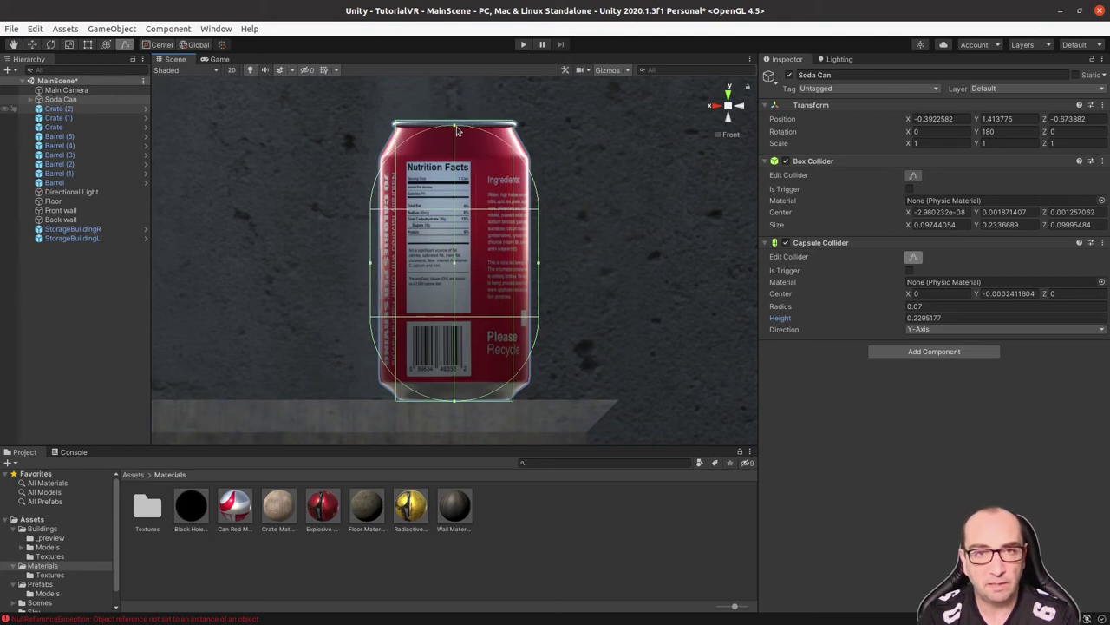
{"action": "left_click_drag", "start_coordinate": [454, 401], "coordinate": [454, 398]}
{"action": "left_click_drag", "start_coordinate": [373, 267], "coordinate": [380, 267]}
{"action": "left_click_drag", "start_coordinate": [539, 265], "coordinate": [530, 263]}
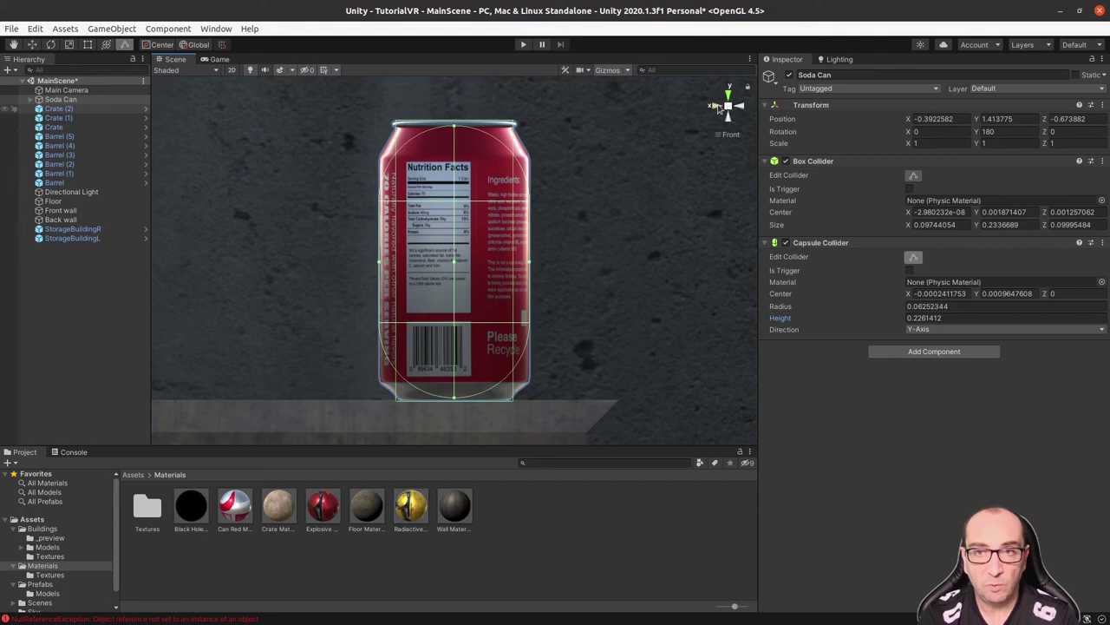
{"action": "left_click", "coordinate": [713, 105]}
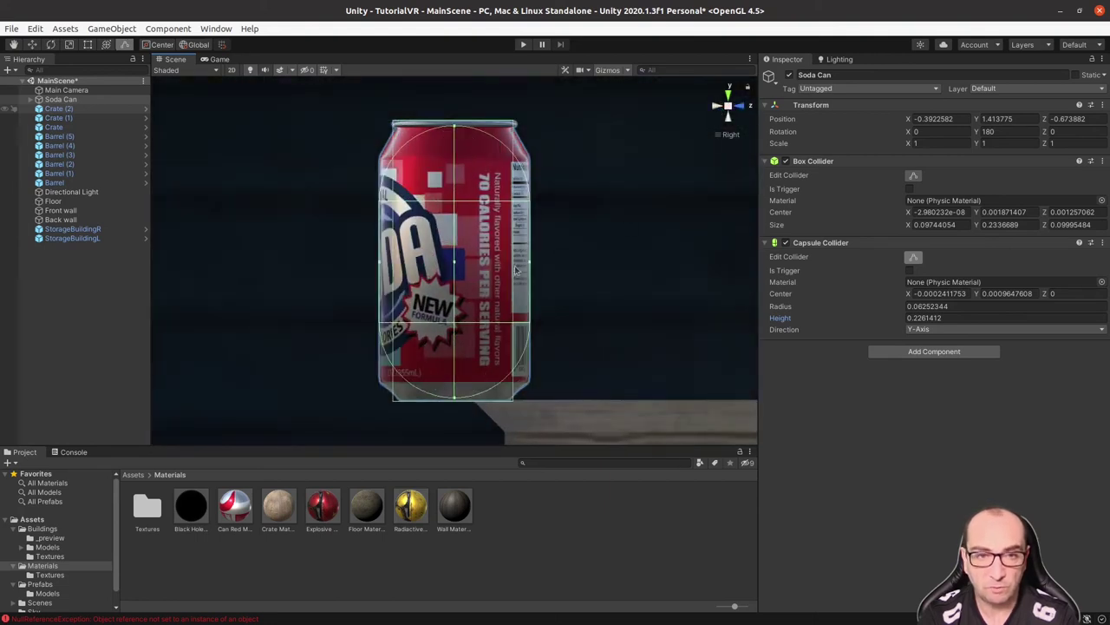
{"action": "mouse_move", "coordinate": [593, 298]}
{"action": "left_mouse_down", "text": "alt"}
{"action": "mouse_move", "coordinate": [391, 314]}
{"action": "mouse_move", "coordinate": [480, 275]}
{"action": "mouse_move", "coordinate": [283, 294]}
{"action": "left_mouse_up", "text": "alt"}
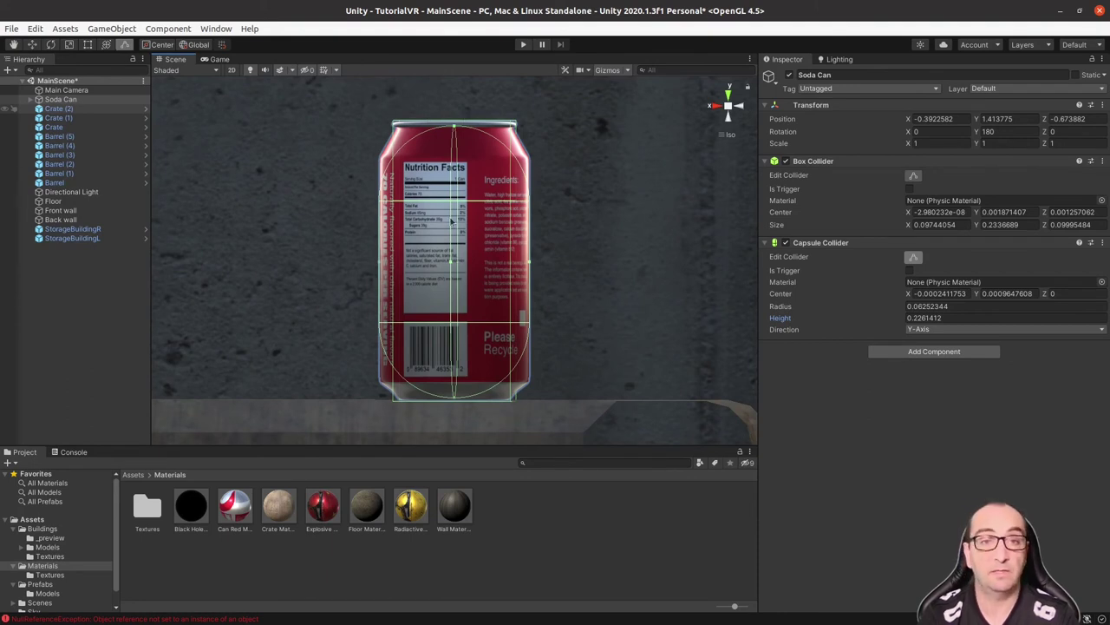
{"action": "left_click_drag", "start_coordinate": [434, 217], "coordinate": [346, 253], "text": "alt"}
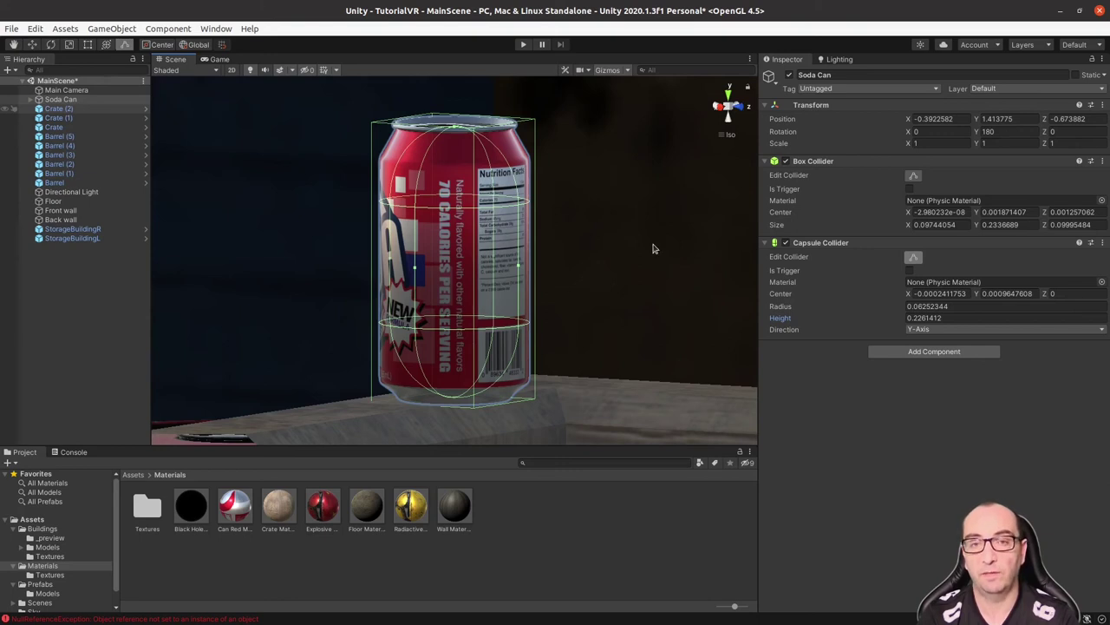
- Collapse both collider panels and add a Rigidbody found by searching 'rigi'
{"action": "left_click", "coordinate": [824, 243]}
{"action": "left_click", "coordinate": [813, 161]}
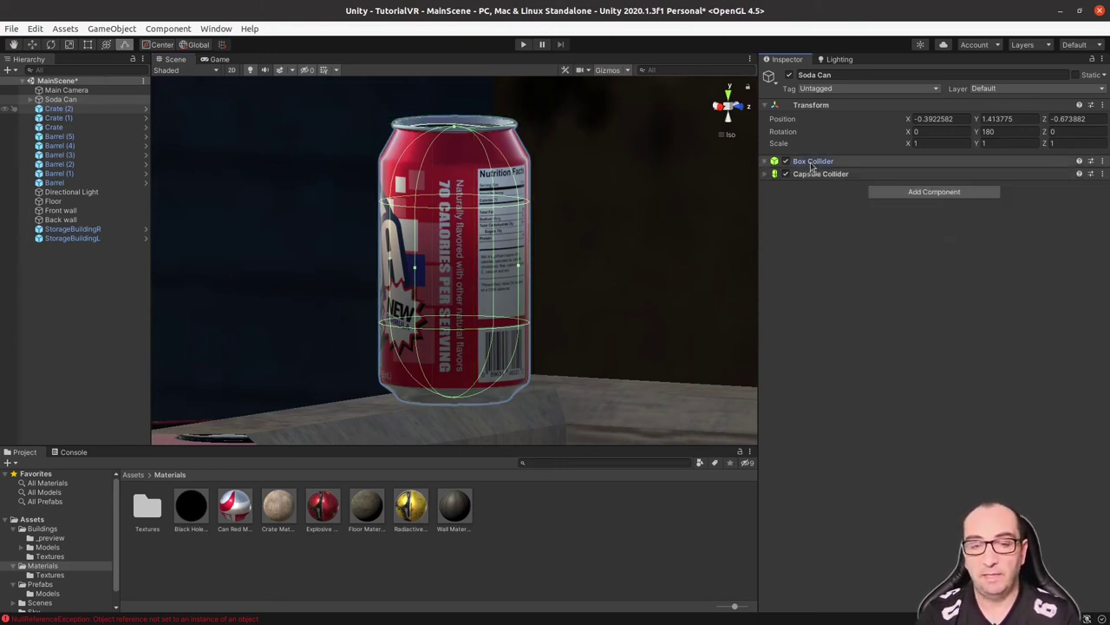
{"action": "mouse_move", "coordinate": [413, 352]}
{"action": "left_mouse_down", "text": "alt"}
{"action": "mouse_move", "coordinate": [358, 378]}
{"action": "mouse_move", "coordinate": [593, 379]}
{"action": "left_mouse_up", "text": "alt"}
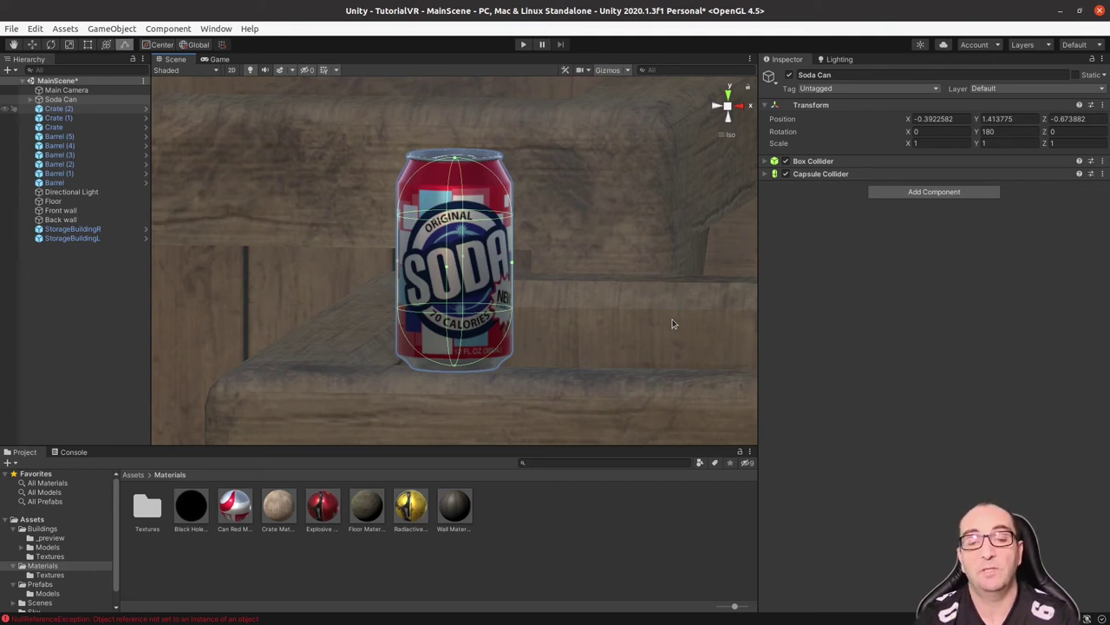
{"action": "left_click", "coordinate": [934, 192]}
{"action": "type", "text": "coll"}
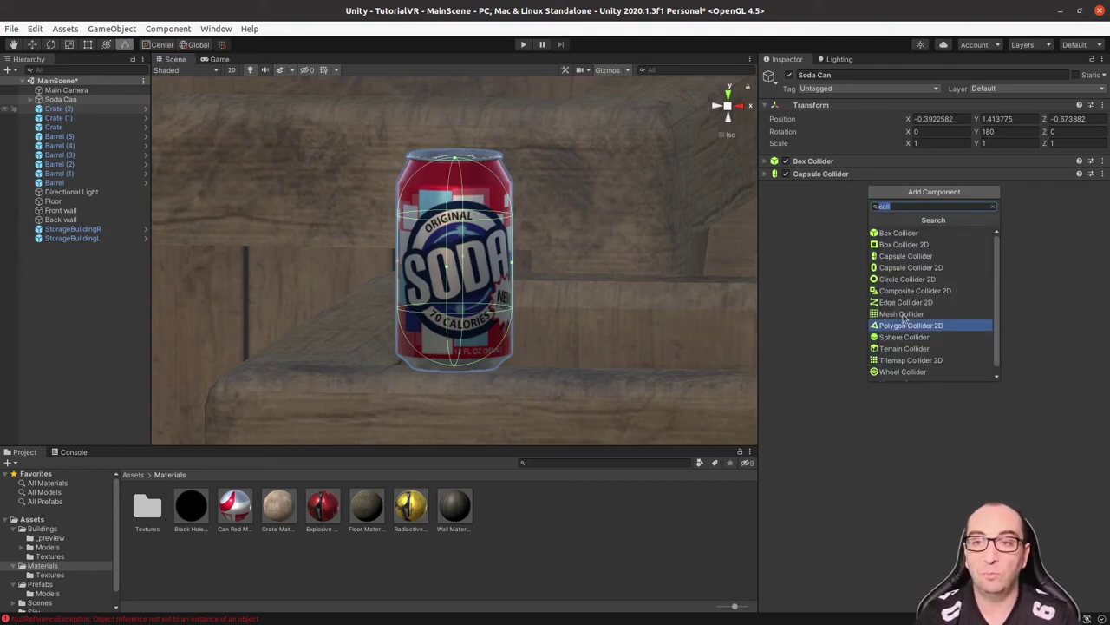
{"action": "type", "text": "rigi"}
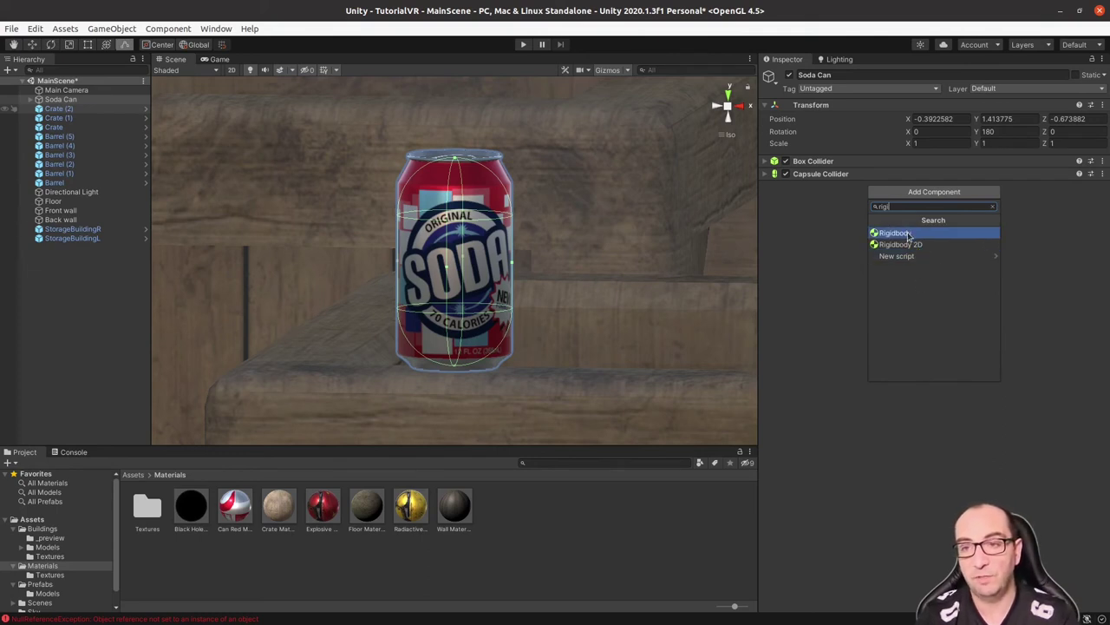
{"action": "left_click", "coordinate": [909, 236]}
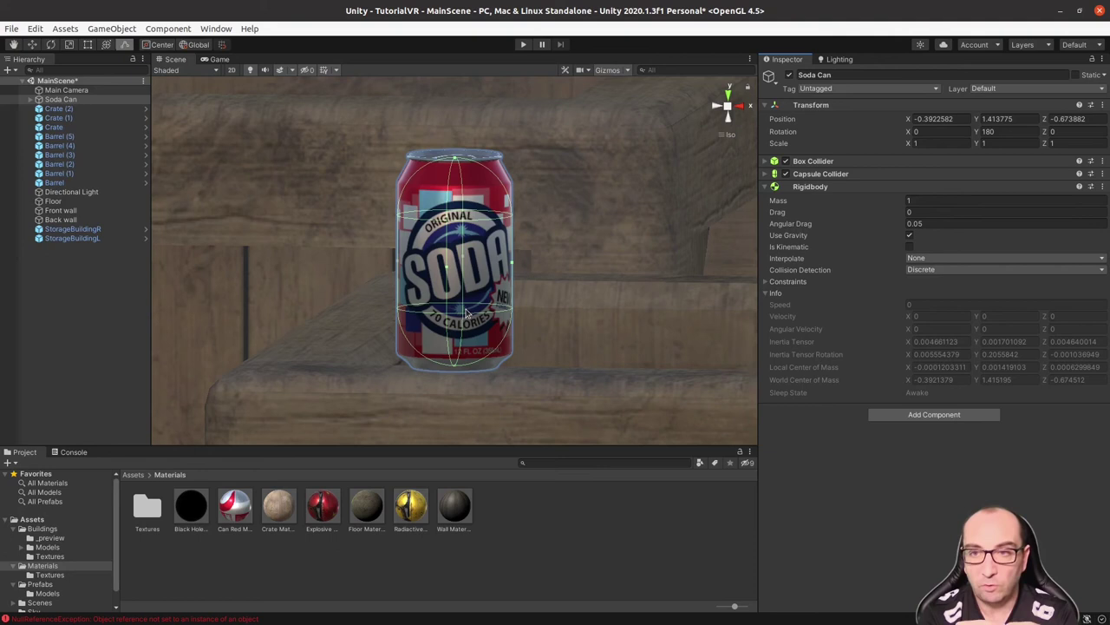
- Enter 0.1 as the Soda Can's Rigidbody mass and 0.05 as its drag
{"action": "left_click", "coordinate": [912, 201]}
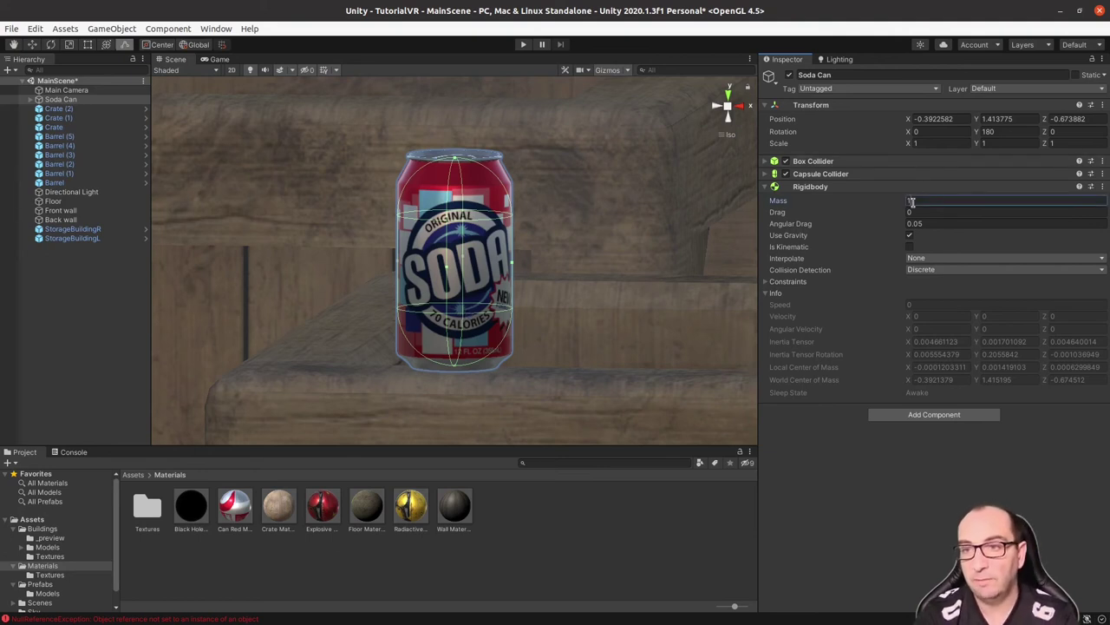
{"action": "type", "text": "0.1"}
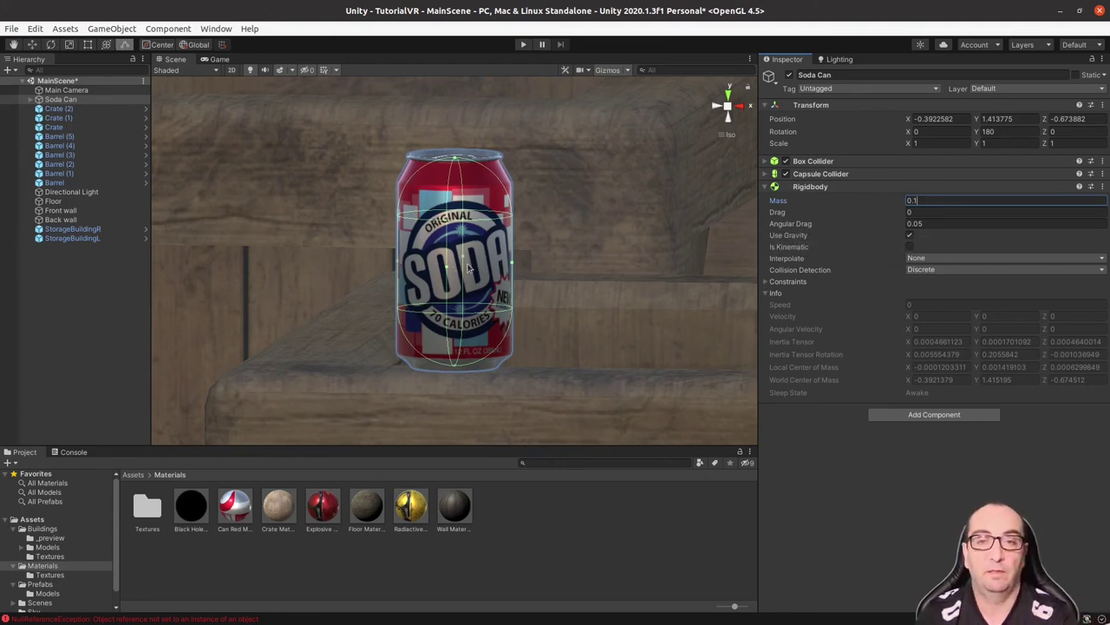
{"action": "key", "text": "Tab"}
{"action": "type", "text": ".05"}
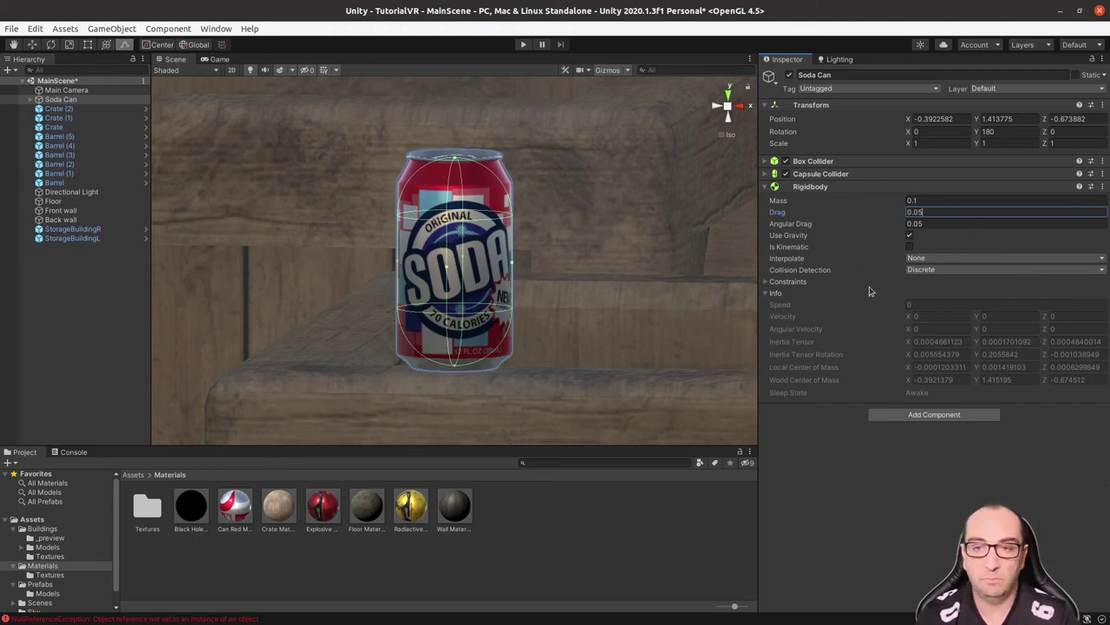
{"action": "left_click", "coordinate": [837, 457]}
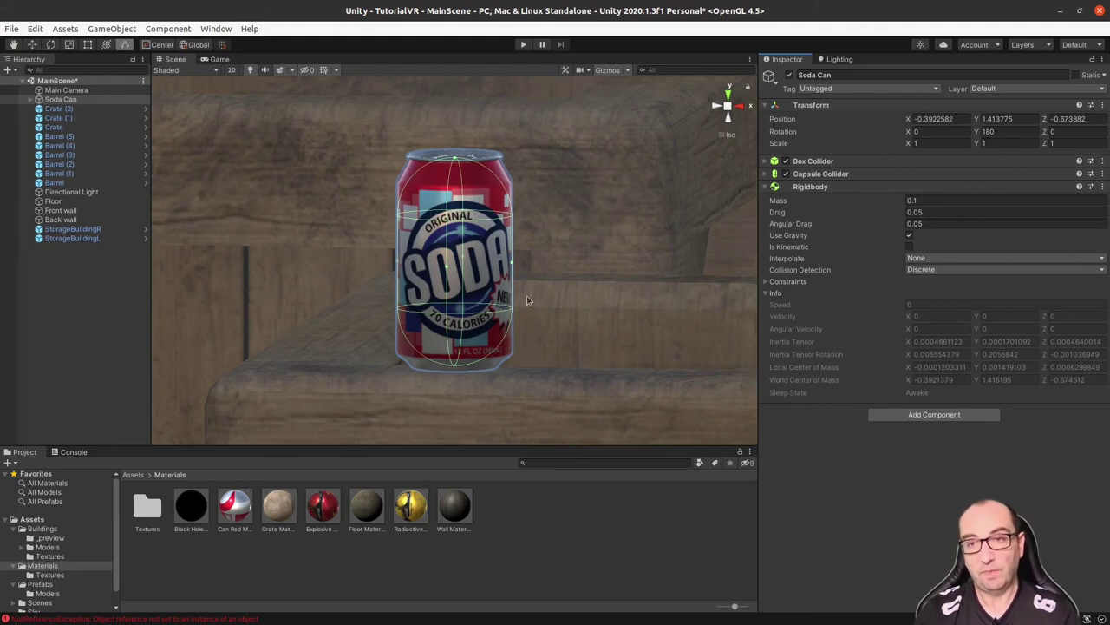
- Reselect the Soda Can, turn off capsule collider editing, and collapse the Capsule Collider and Rigidbody panels
{"action": "left_click", "coordinate": [61, 99]}
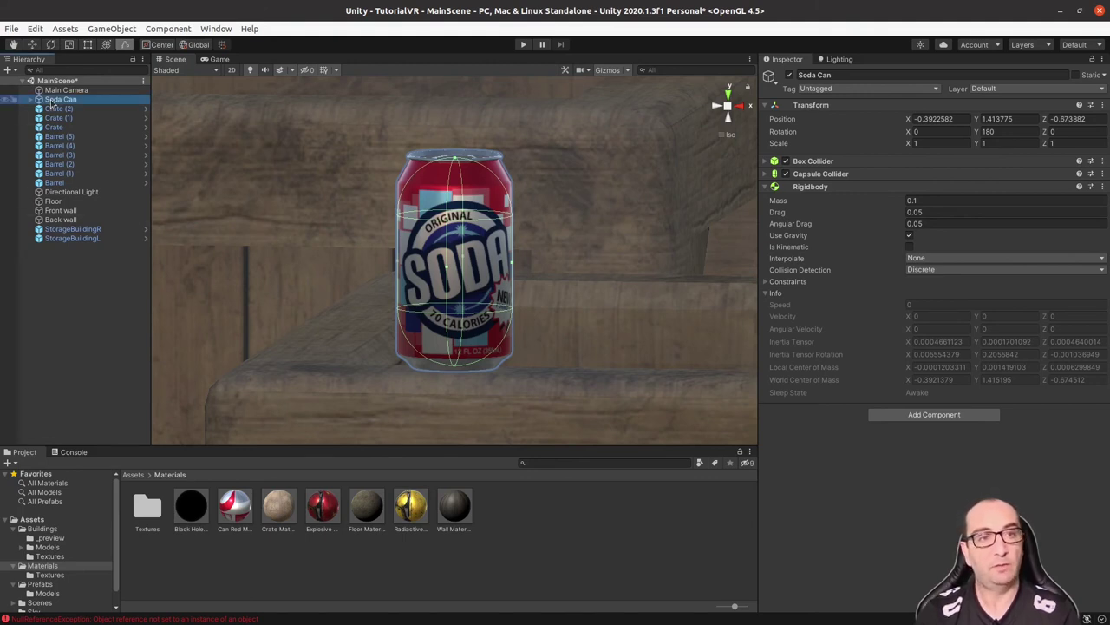
{"action": "left_click", "coordinate": [133, 475]}
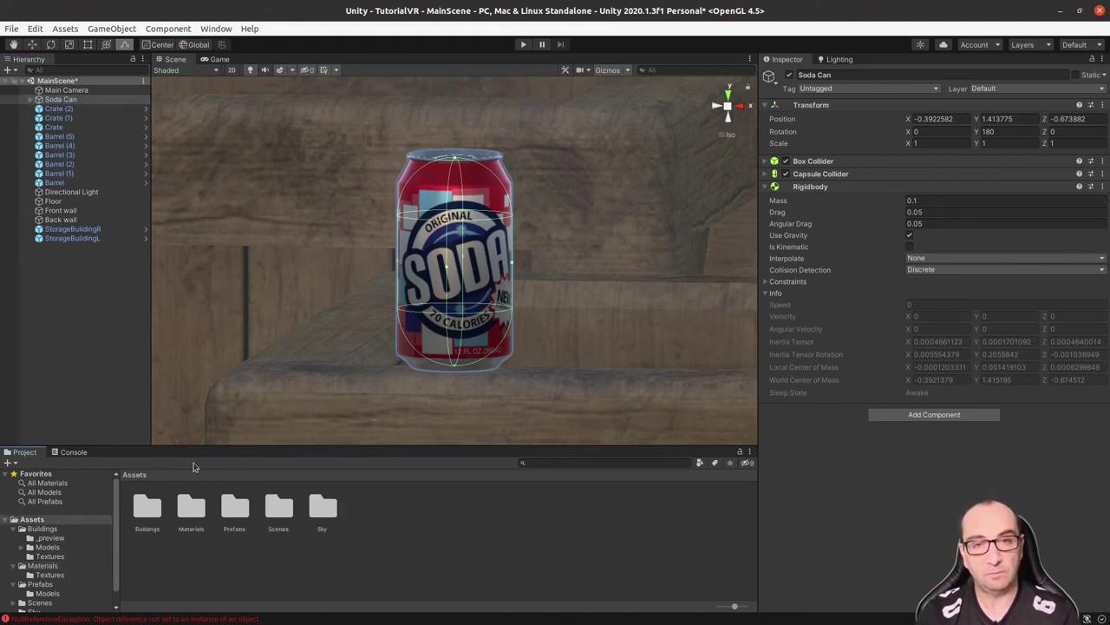
{"action": "scroll", "coordinate": [288, 438], "scroll_direction": "down", "scroll_amount": 3}
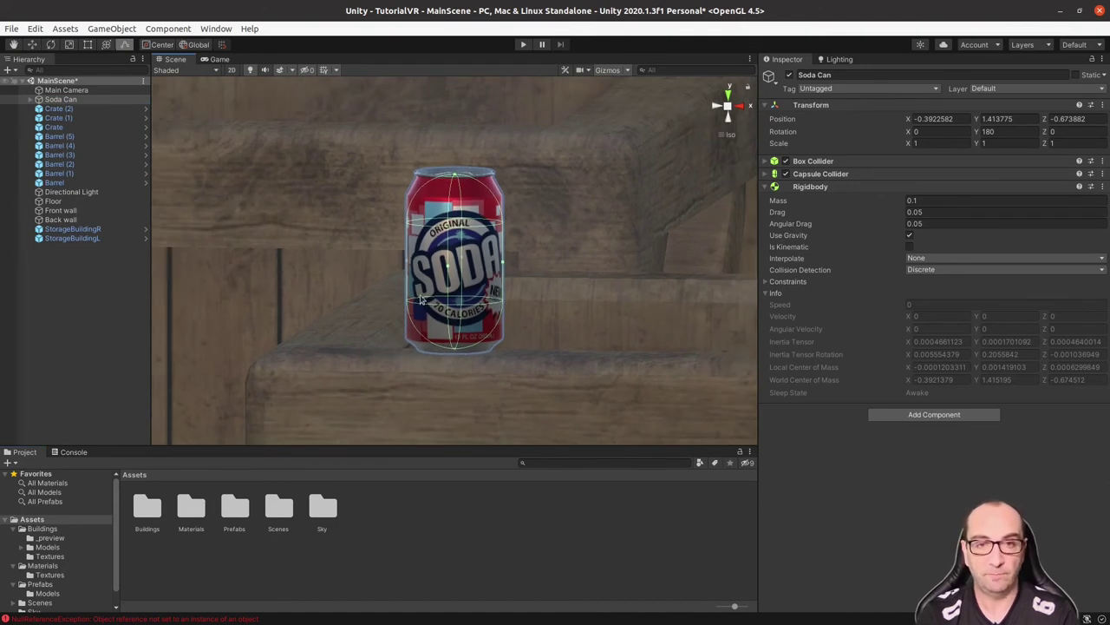
{"action": "left_click", "coordinate": [69, 100]}
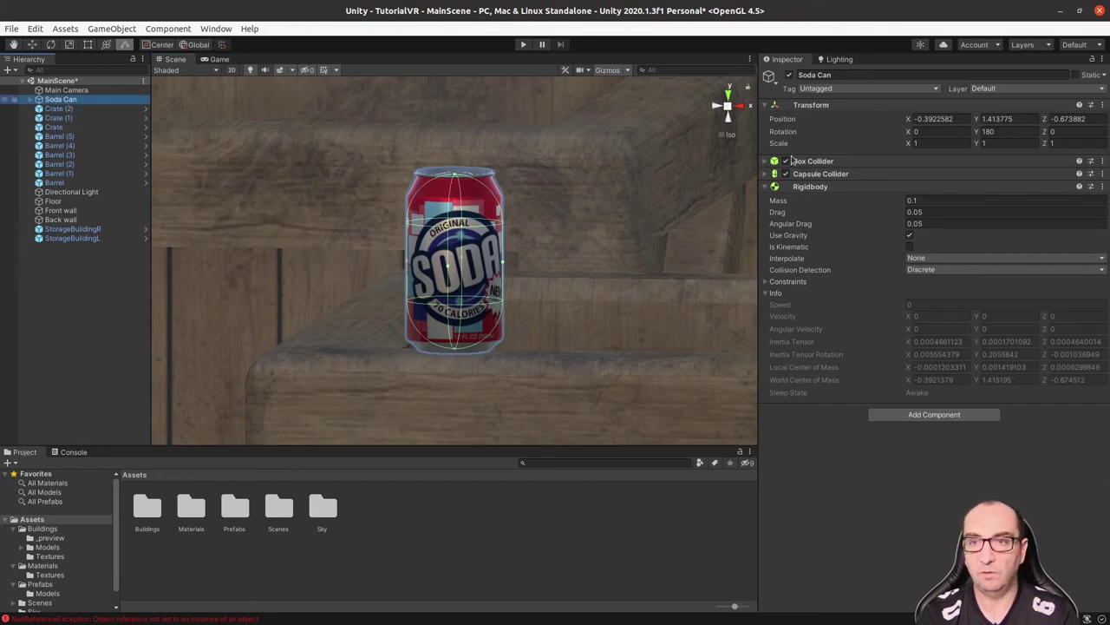
{"action": "left_click", "coordinate": [841, 173]}
{"action": "left_click", "coordinate": [908, 191]}
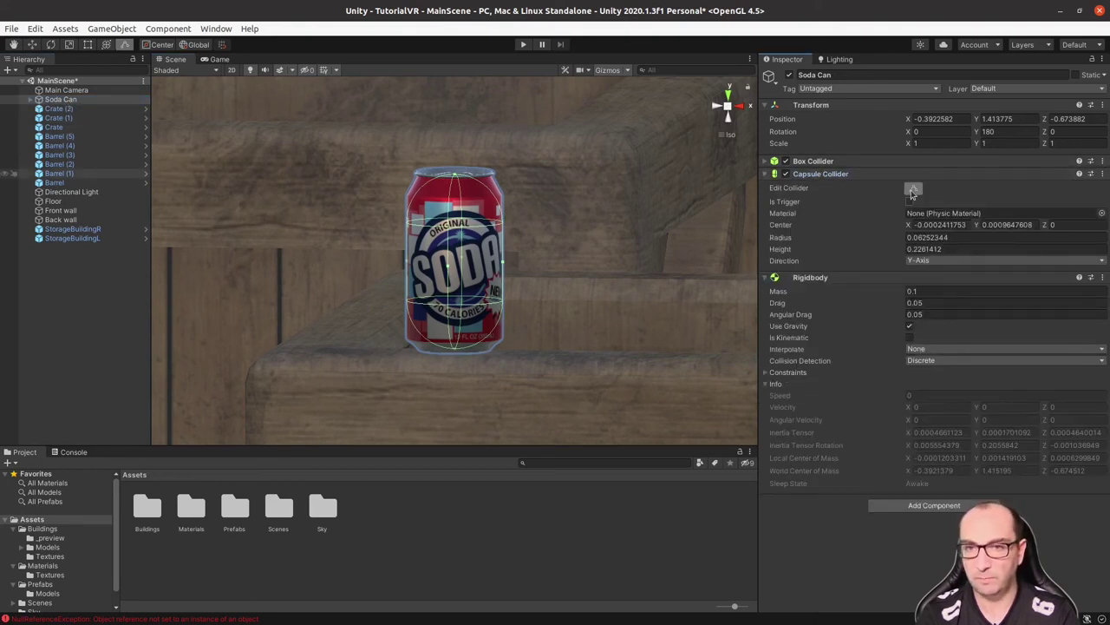
{"action": "left_click", "coordinate": [829, 173]}
{"action": "left_click", "coordinate": [823, 187]}
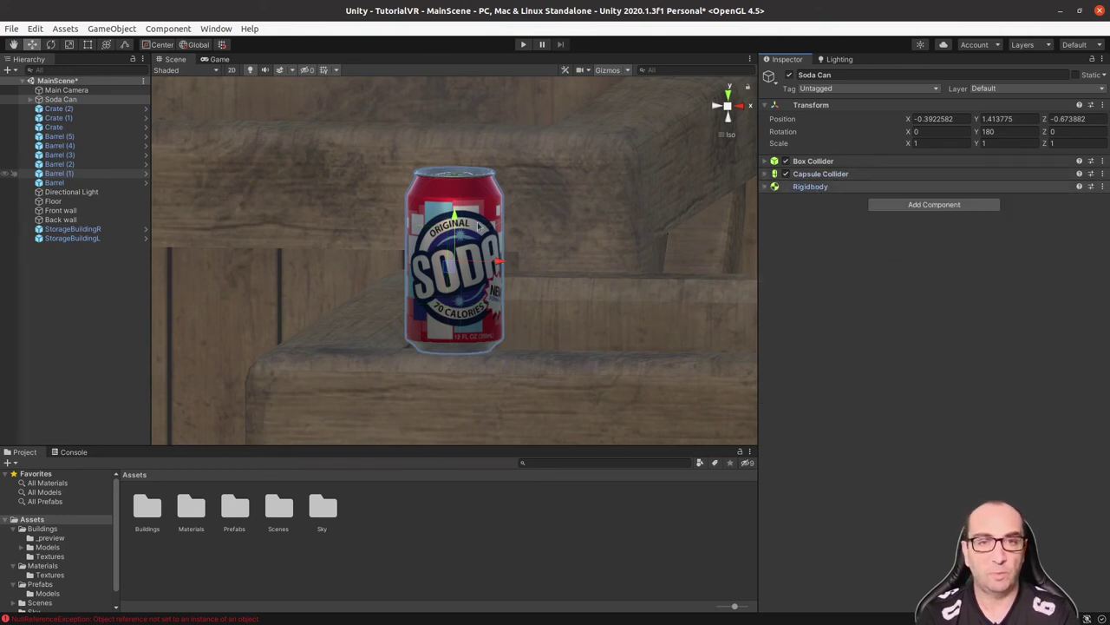
- Drag the Soda Can up along Y to 1.5417, above the crate
{"action": "left_click_drag", "start_coordinate": [454, 222], "coordinate": [454, 123]}
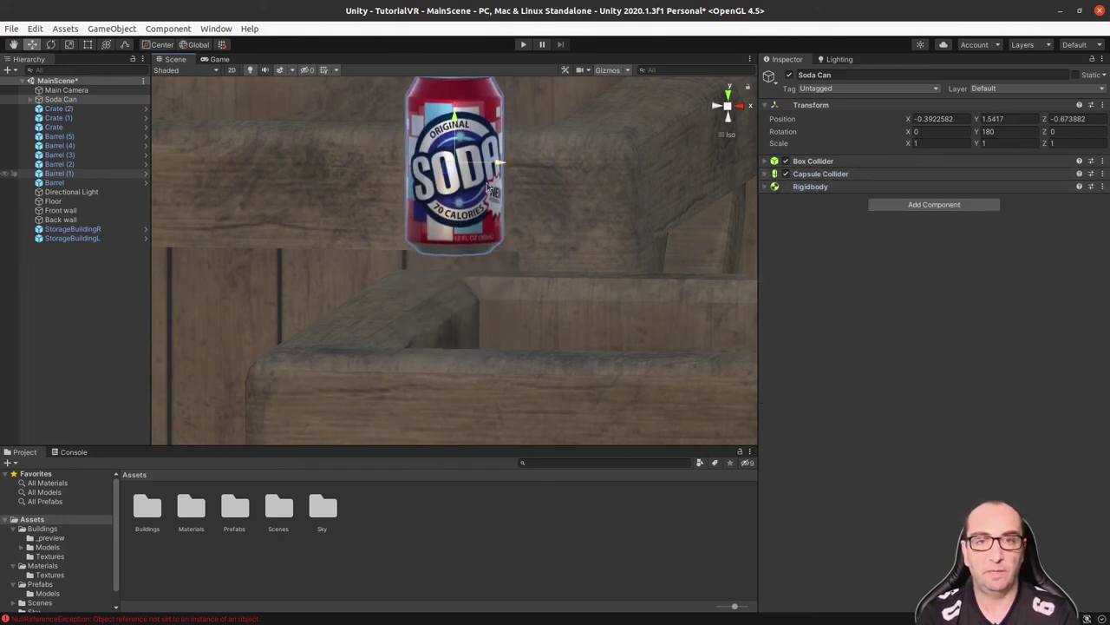
{"action": "scroll", "coordinate": [523, 213], "scroll_direction": "down", "scroll_amount": 2}
{"action": "scroll", "coordinate": [524, 239], "scroll_direction": "down", "scroll_amount": 2}
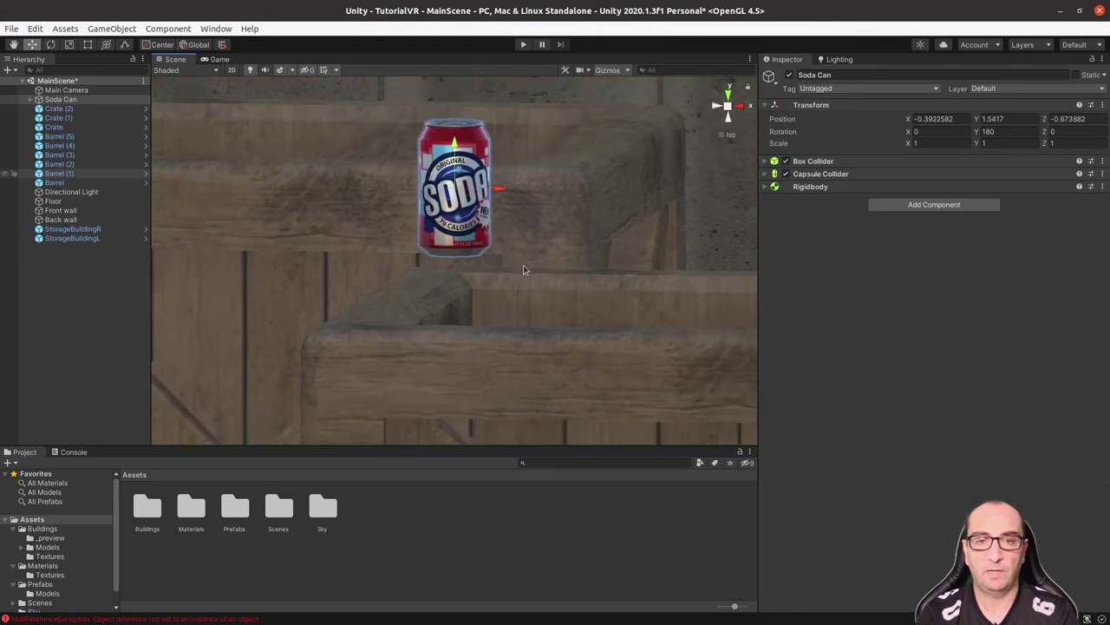
{"action": "scroll", "coordinate": [523, 269], "scroll_direction": "down", "scroll_amount": 2}
{"action": "scroll", "coordinate": [519, 295], "scroll_direction": "down", "scroll_amount": 1}
{"action": "scroll", "coordinate": [511, 316], "scroll_direction": "down", "scroll_amount": 1}
- Frame Crate (1), lift the Soda Can high above the crates, and start Play mode
{"action": "left_click", "coordinate": [503, 337]}
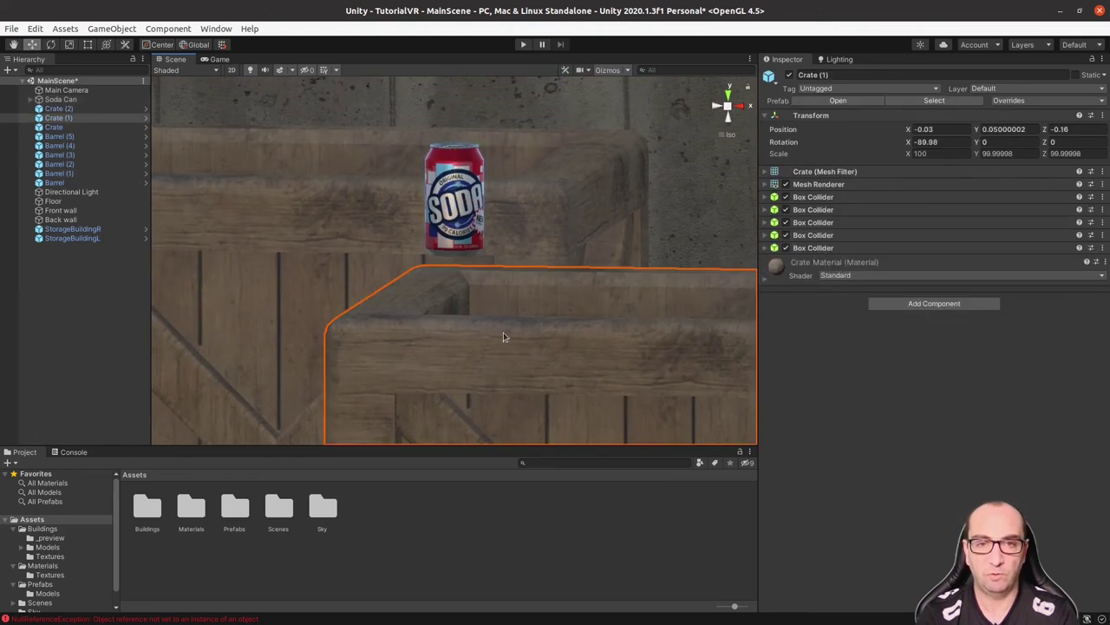
{"action": "key", "text": "f"}
{"action": "left_click", "coordinate": [386, 122]}
{"action": "middle_click_drag", "start_coordinate": [466, 150], "coordinate": [465, 249]}
{"action": "left_click_drag", "start_coordinate": [386, 226], "coordinate": [384, 104]}
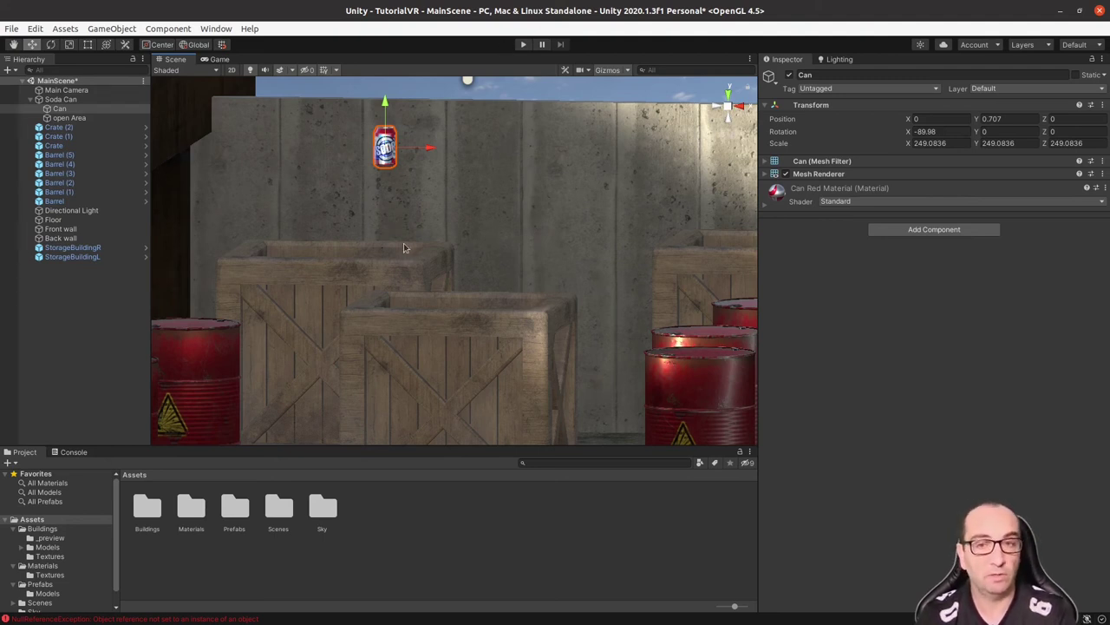
{"action": "left_click", "coordinate": [523, 45]}
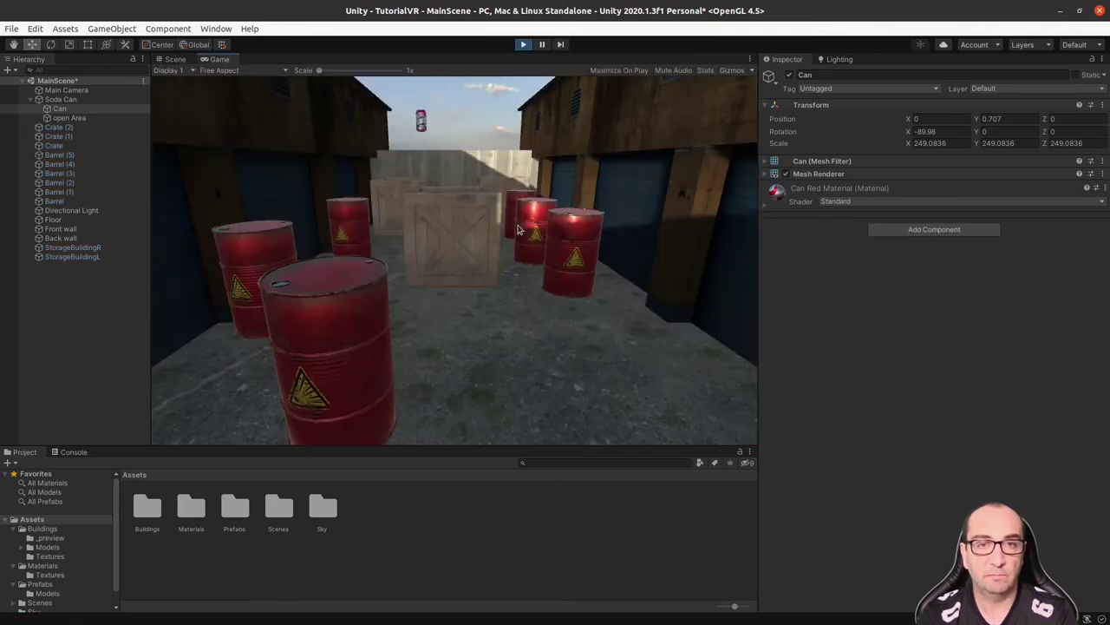
- Exit Play mode, reselect the Soda Can and expand its Rigidbody to review it
{"action": "left_click", "coordinate": [523, 46]}
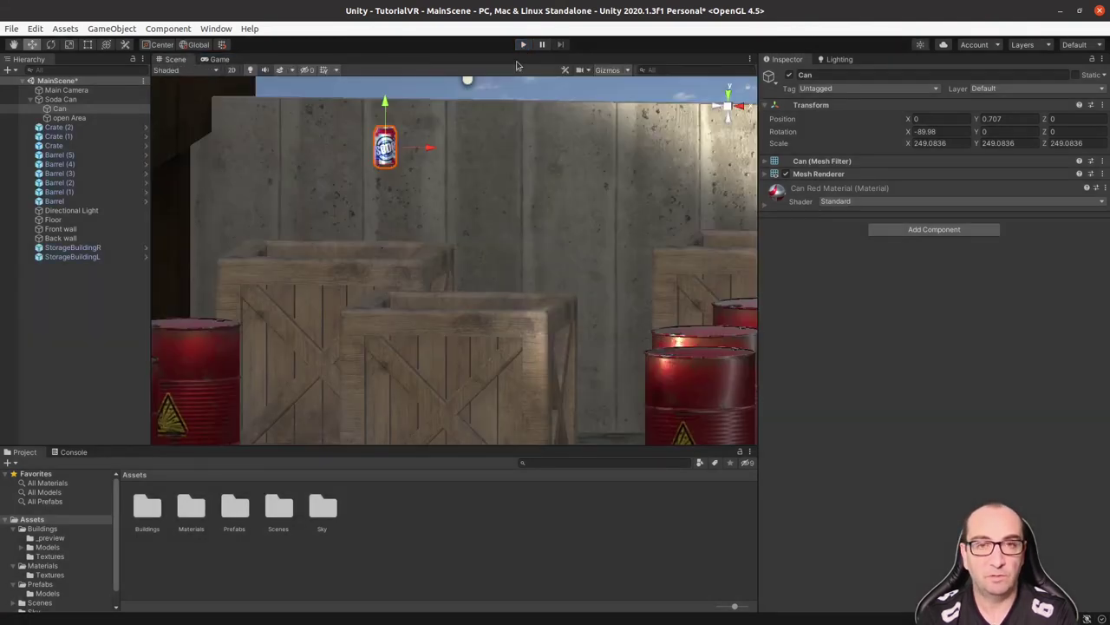
{"action": "left_click", "coordinate": [390, 171]}
{"action": "left_click", "coordinate": [61, 98]}
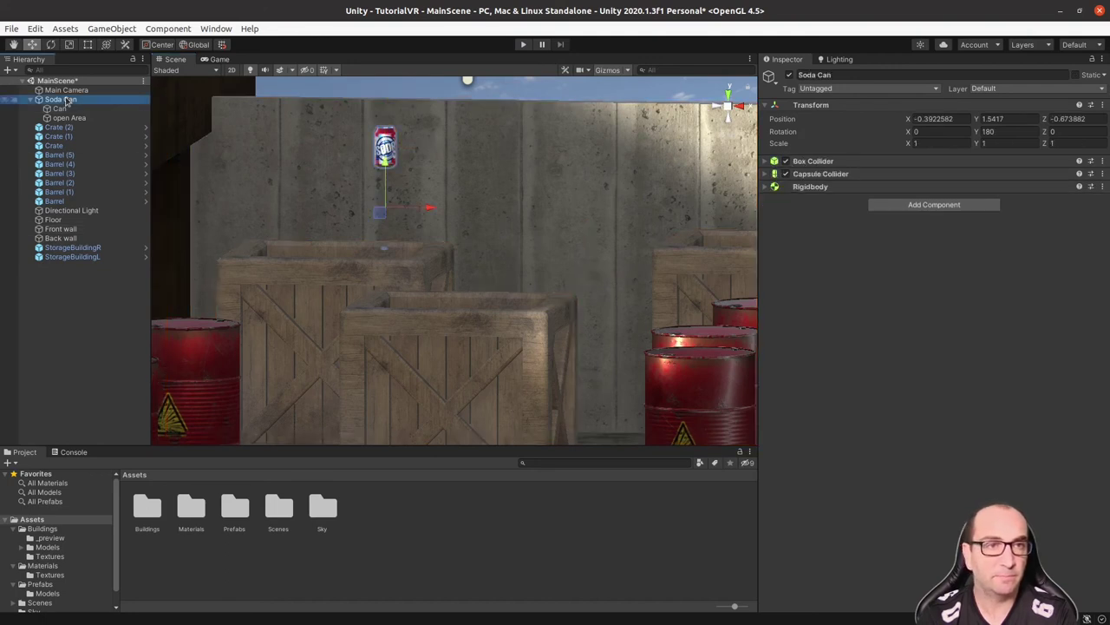
{"action": "left_click", "coordinate": [804, 187]}
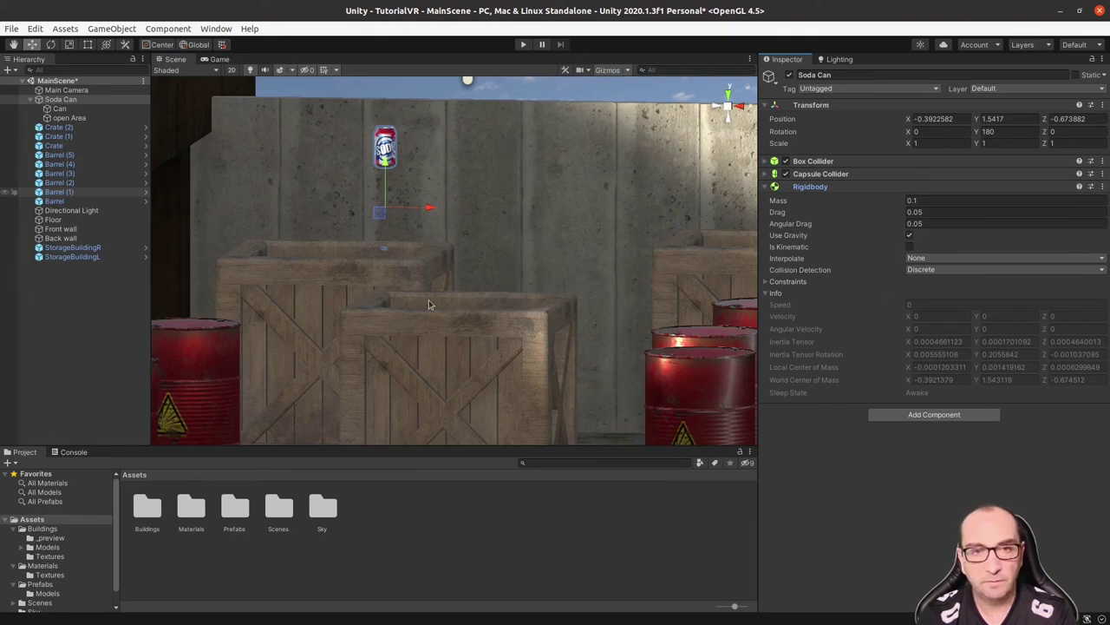
{"action": "left_click", "coordinate": [388, 261]}
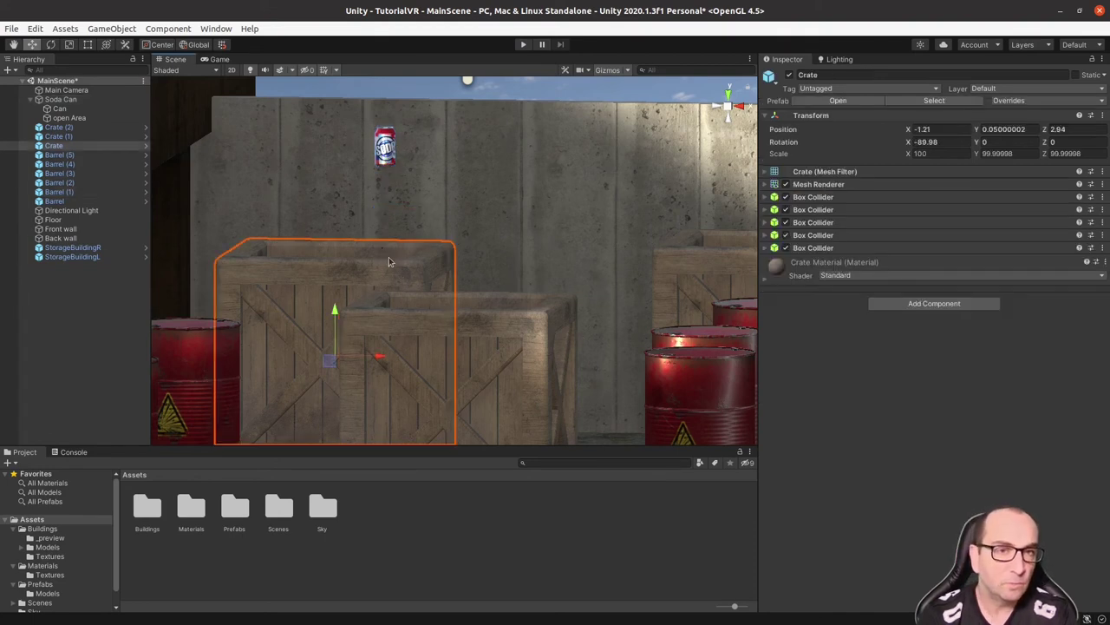
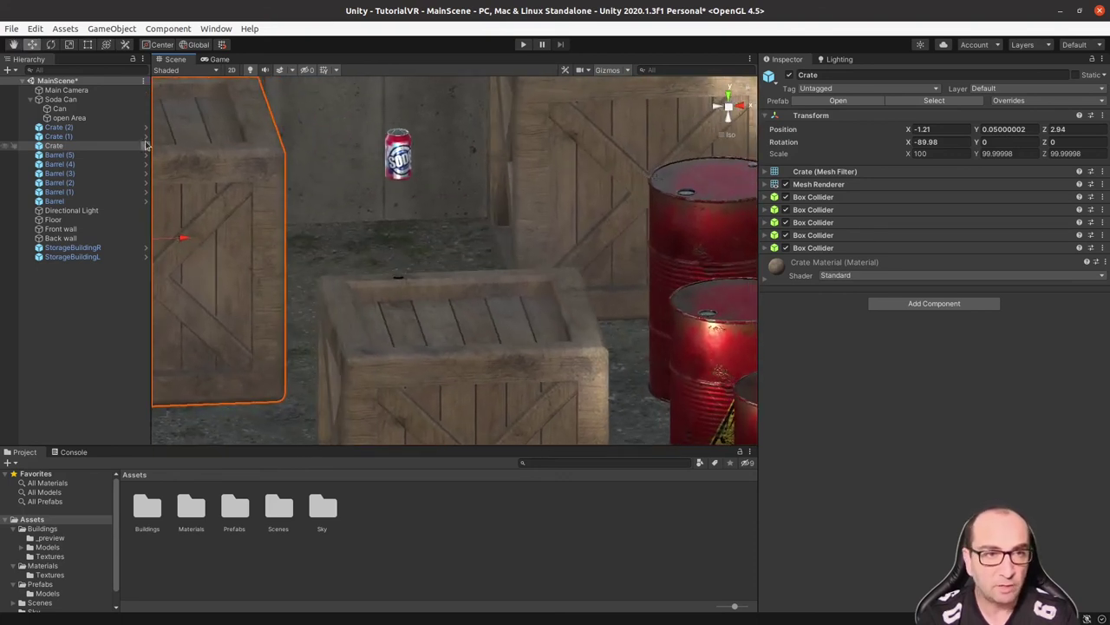
- Set the Can child model's Transform Position Y to 0
{"action": "left_click", "coordinate": [68, 117]}
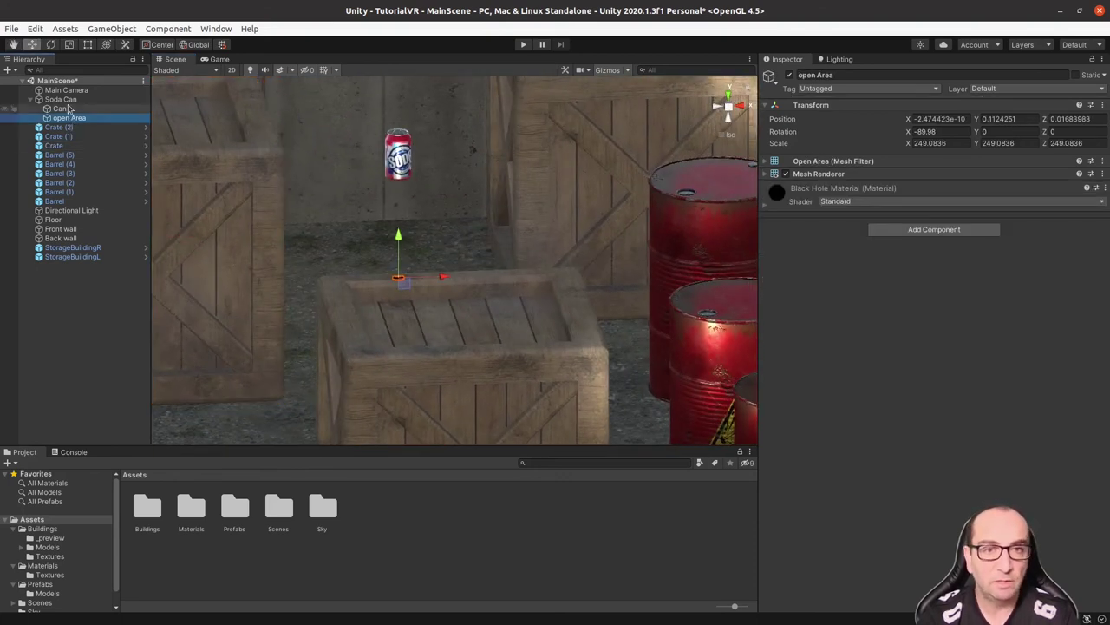
{"action": "left_click", "coordinate": [62, 100]}
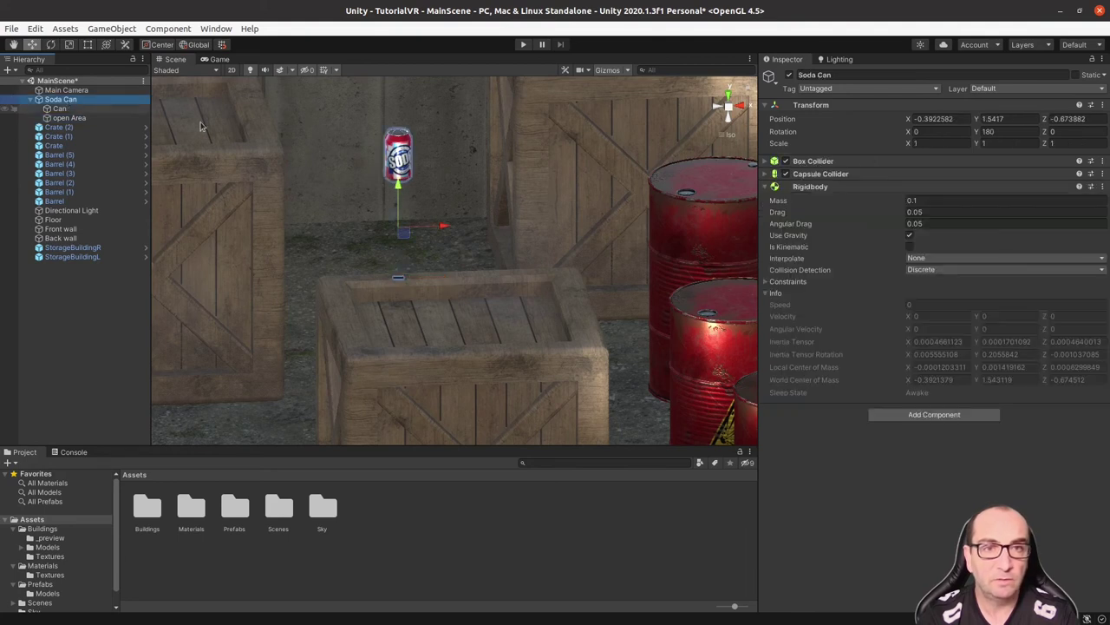
{"action": "left_click", "coordinate": [61, 109]}
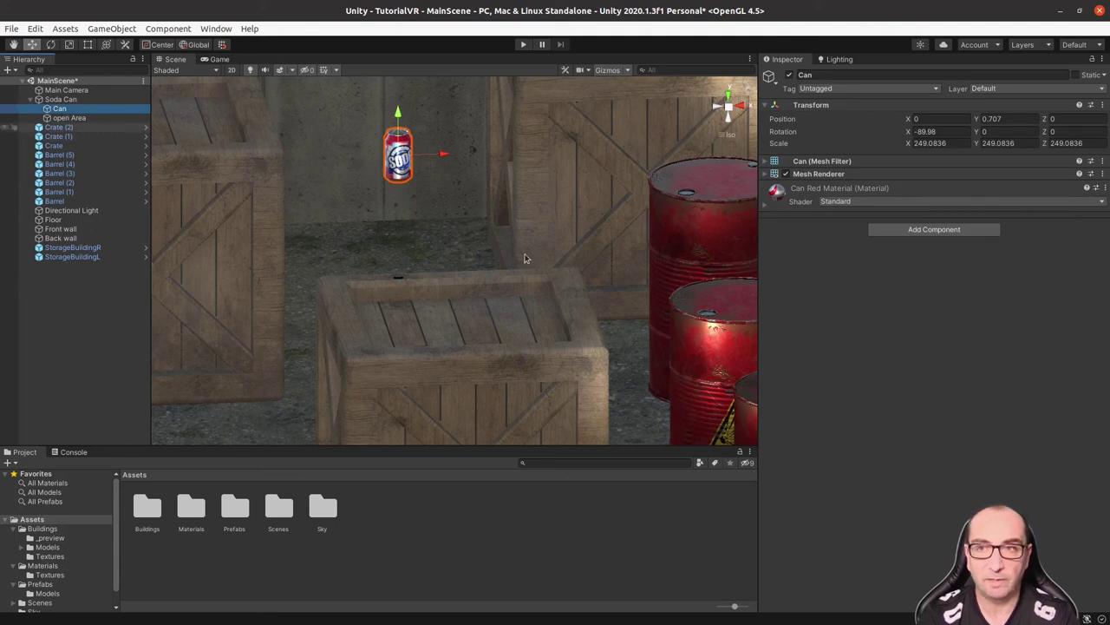
{"action": "key", "text": "Down"}
{"action": "key", "text": "Down"}
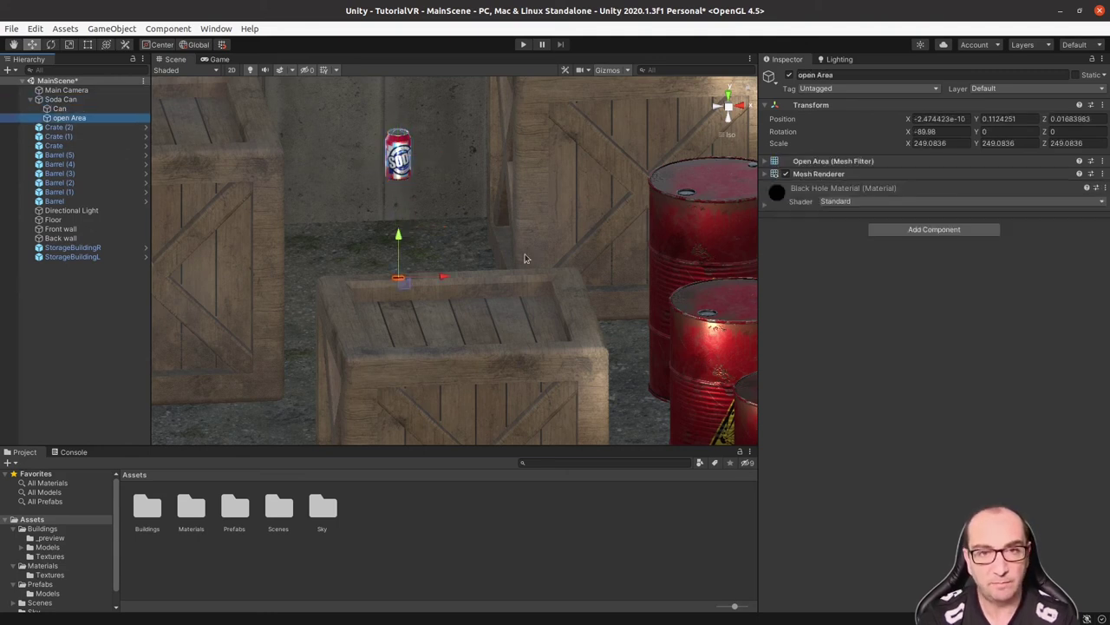
{"action": "key", "text": "Down"}
{"action": "key", "text": "Down"}
{"action": "key", "text": "Down"}
{"action": "key", "text": "Down"}
{"action": "key", "text": "Down"}
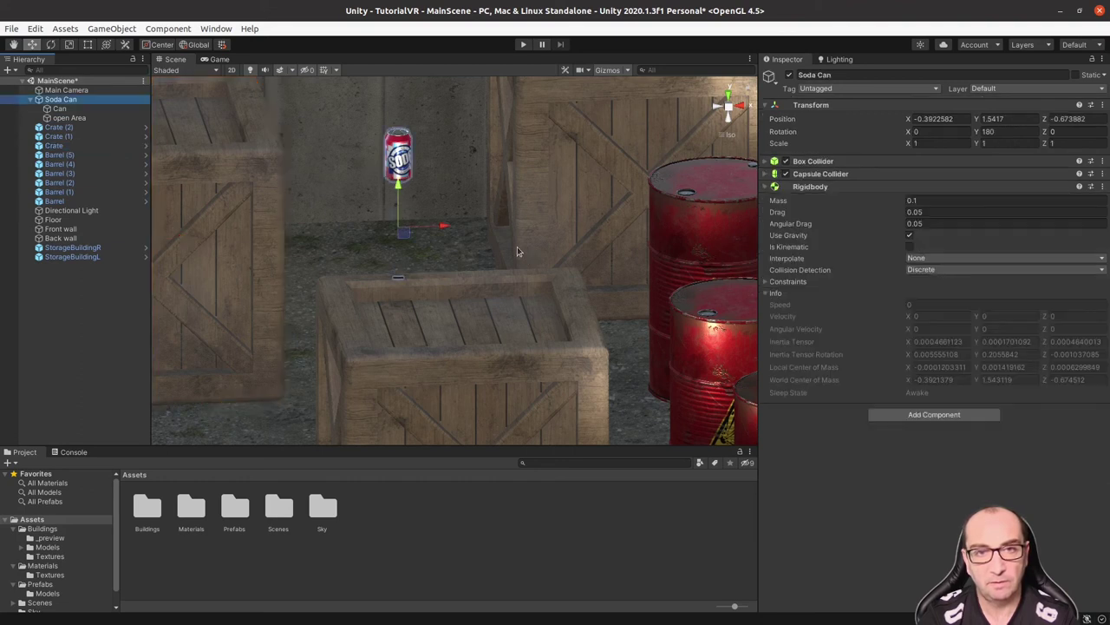
{"action": "key", "text": "Down"}
{"action": "key", "text": "Down"}
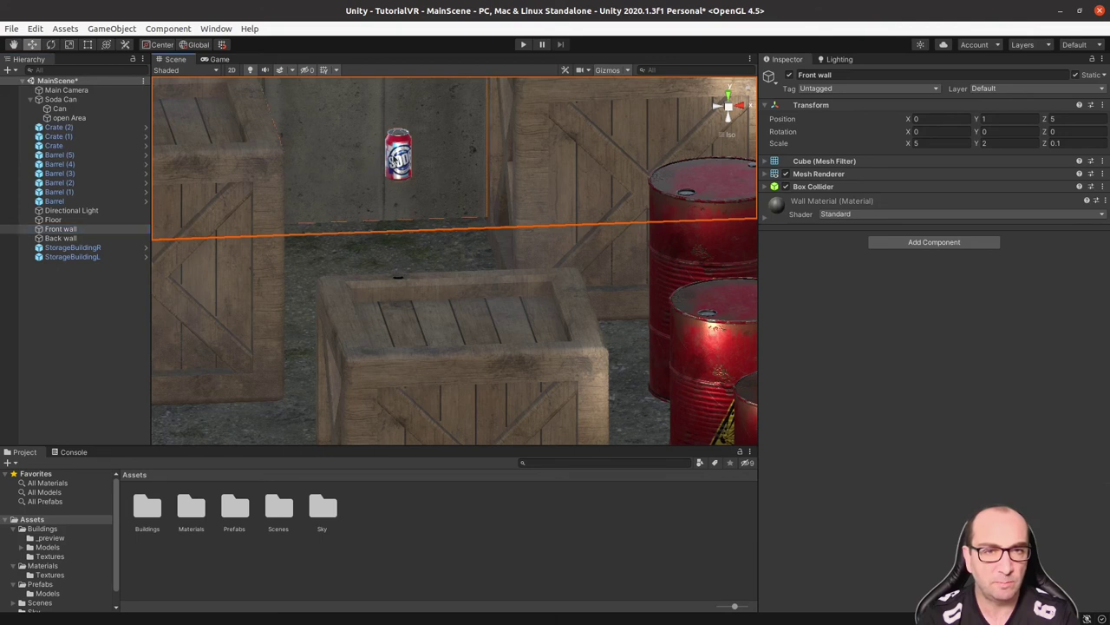
{"action": "left_click", "coordinate": [396, 158]}
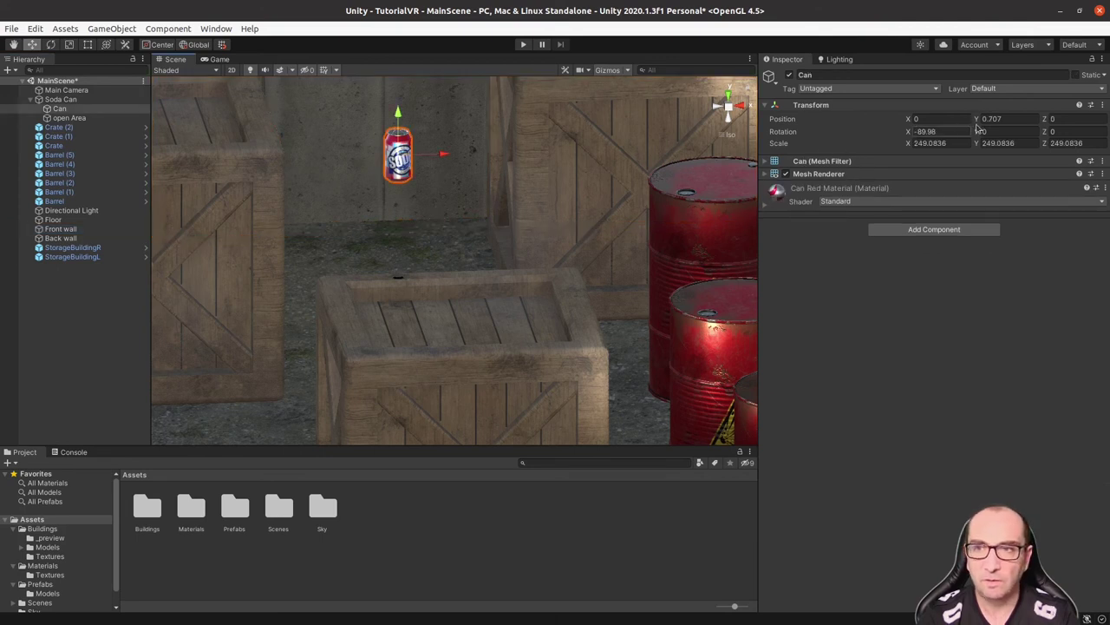
{"action": "left_click", "coordinate": [994, 119]}
{"action": "type", "text": "0"}
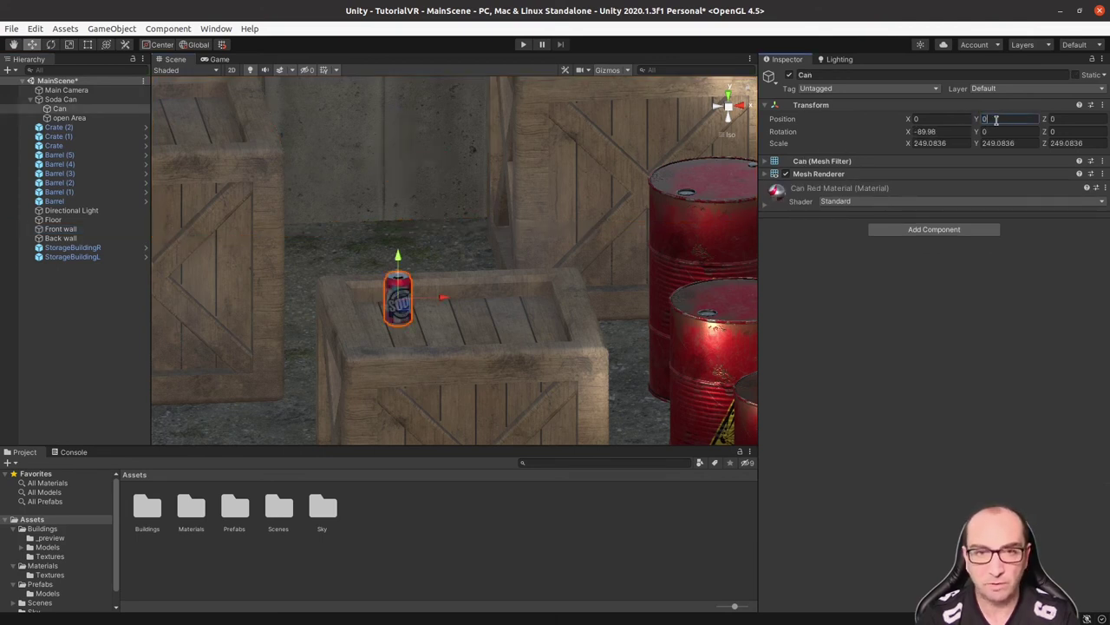
- Raise the Soda Can parent to Y 2.159 above the crate and collapse its children
{"action": "left_click", "coordinate": [76, 102]}
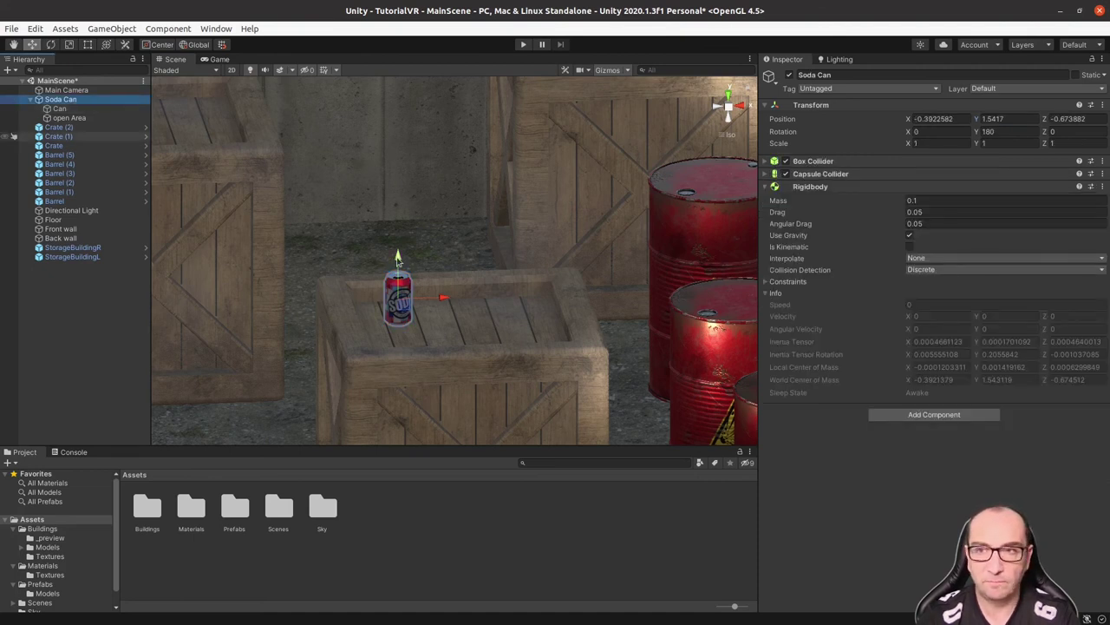
{"action": "left_click_drag", "start_coordinate": [397, 260], "coordinate": [398, 136]}
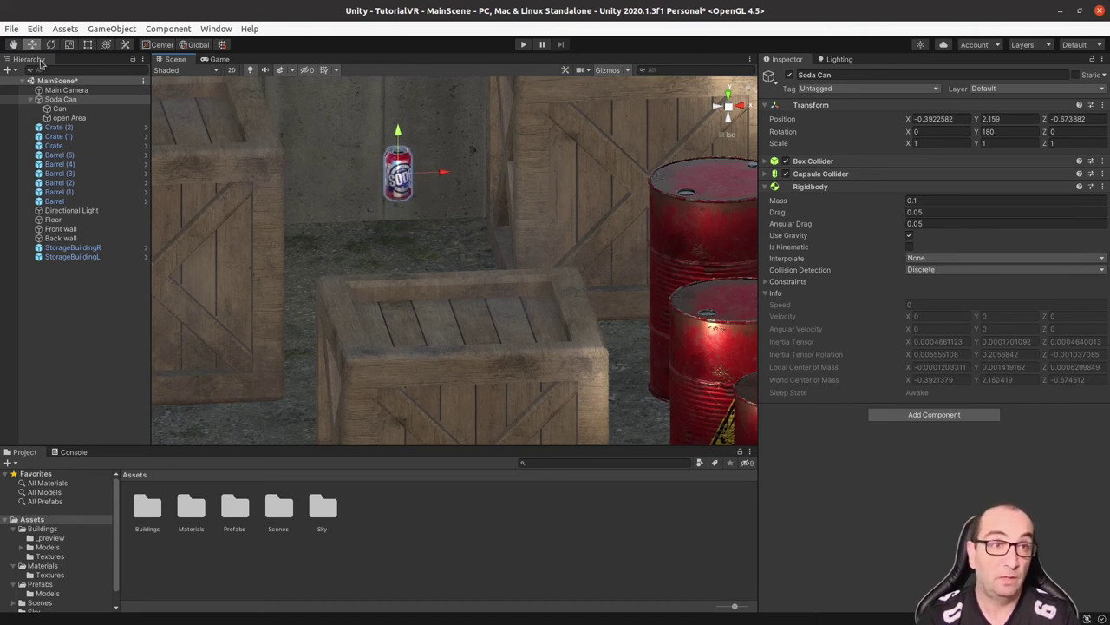
{"action": "left_click", "coordinate": [59, 108]}
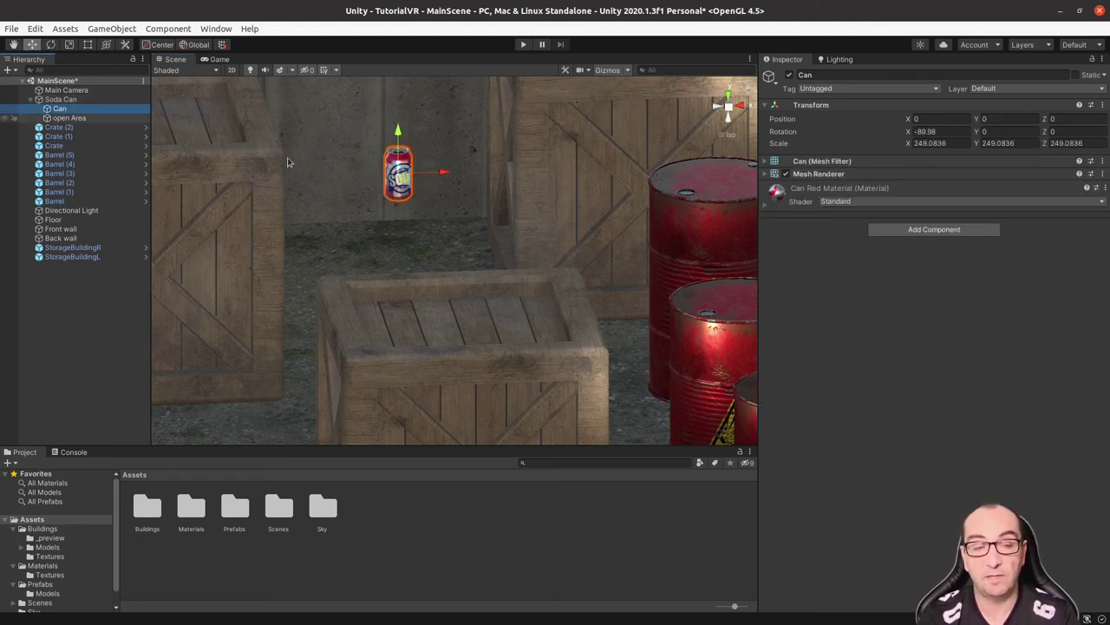
{"action": "left_click", "coordinate": [78, 99]}
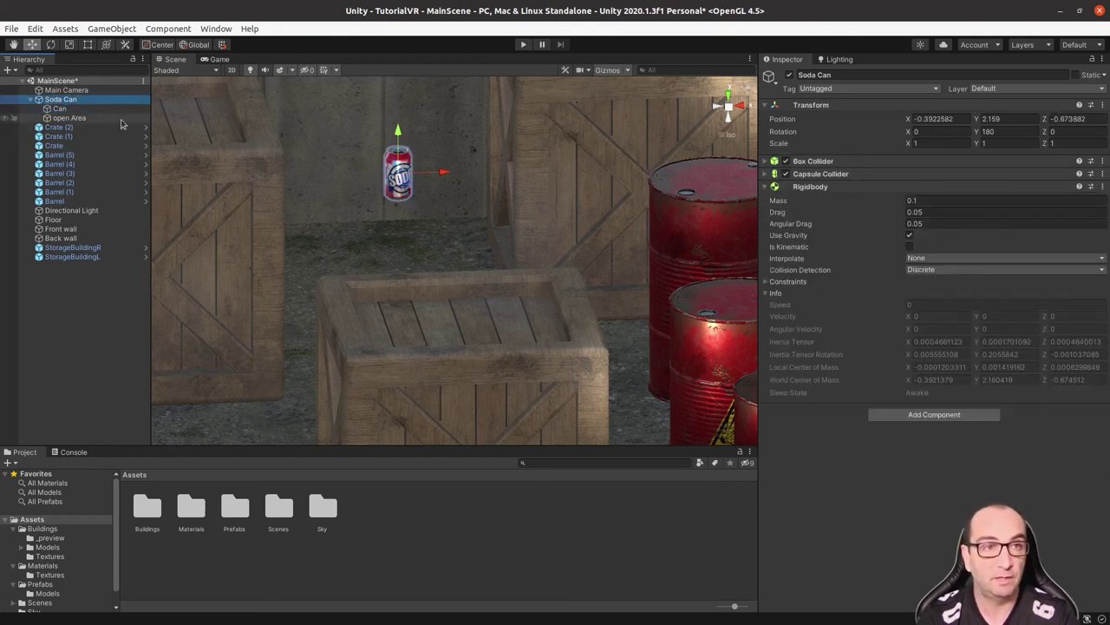
{"action": "left_click", "coordinate": [31, 100]}
{"action": "left_click", "coordinate": [523, 44]}
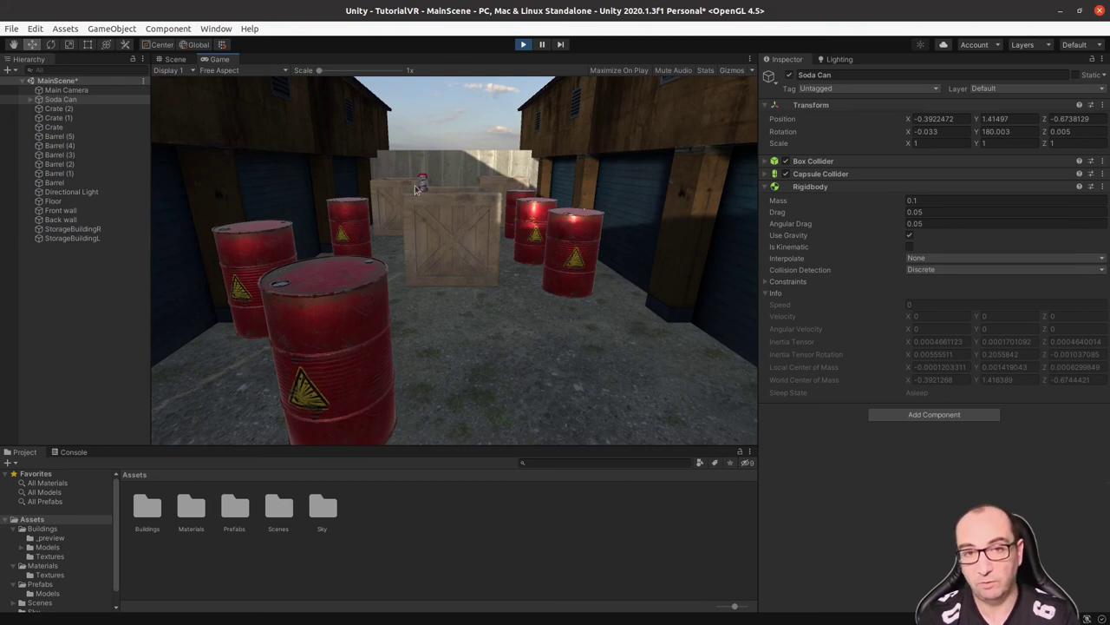
{"action": "left_click", "coordinate": [523, 44]}
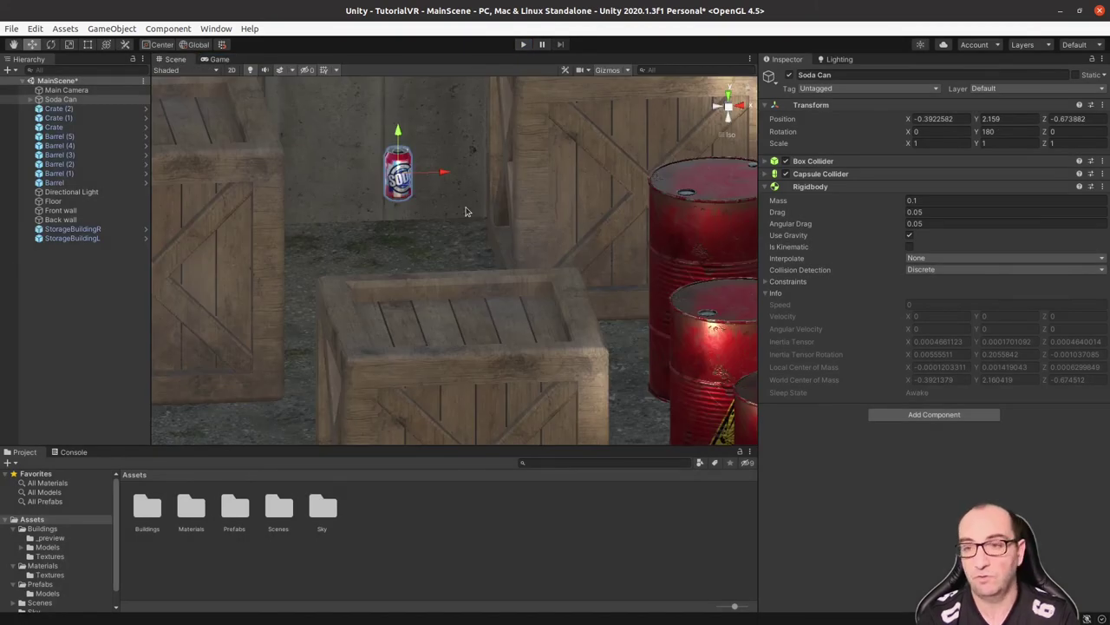
- Make a Soda Can prefab in Assets/Prefabs, then delete the Soda Can from the scene
{"action": "left_click", "coordinate": [770, 190]}
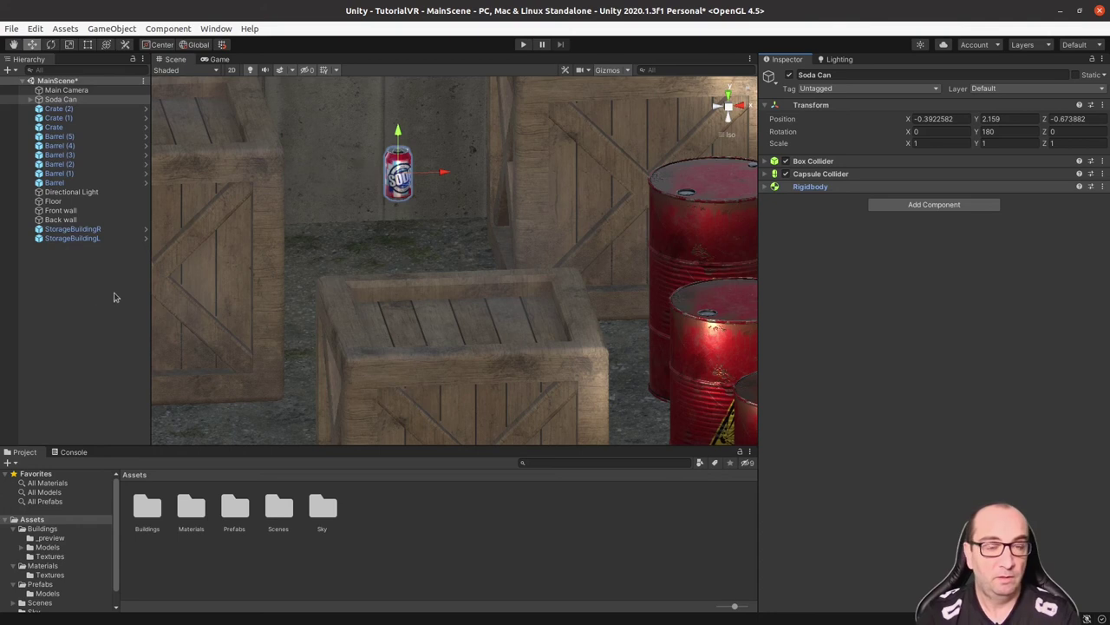
{"action": "left_click_drag", "start_coordinate": [383, 299], "coordinate": [351, 288], "text": "alt"}
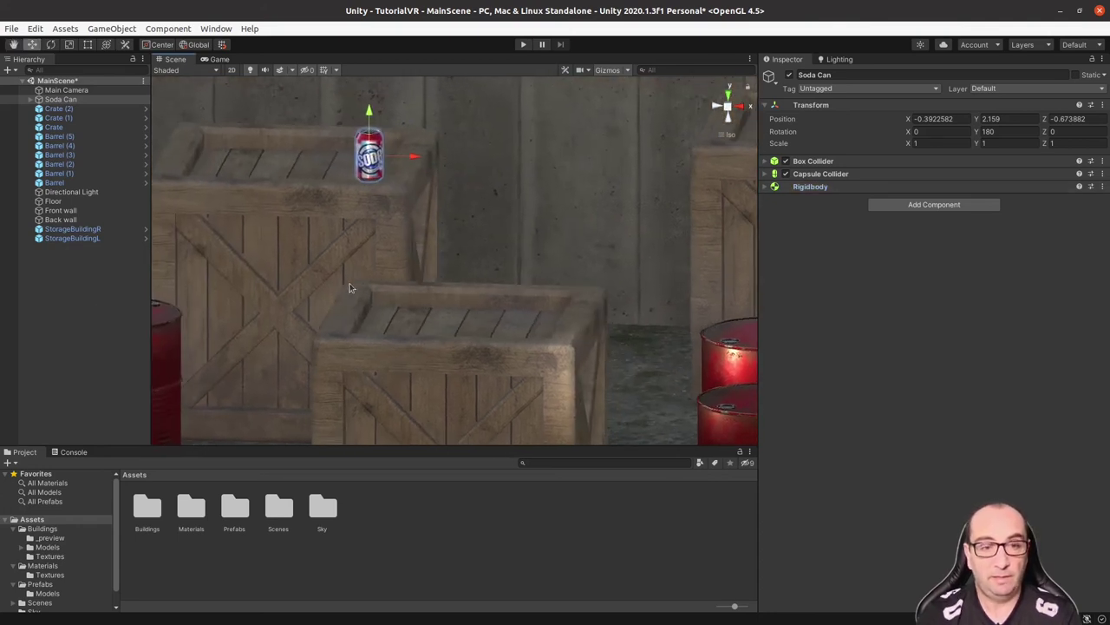
{"action": "double_click", "coordinate": [235, 507]}
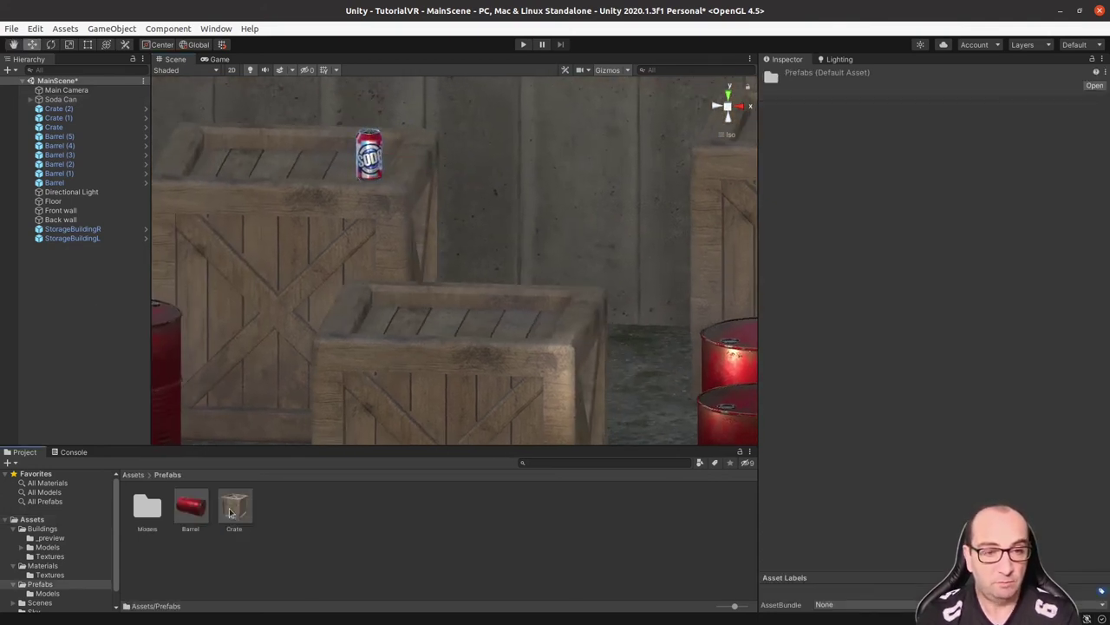
{"action": "left_click_drag", "start_coordinate": [60, 99], "coordinate": [290, 525]}
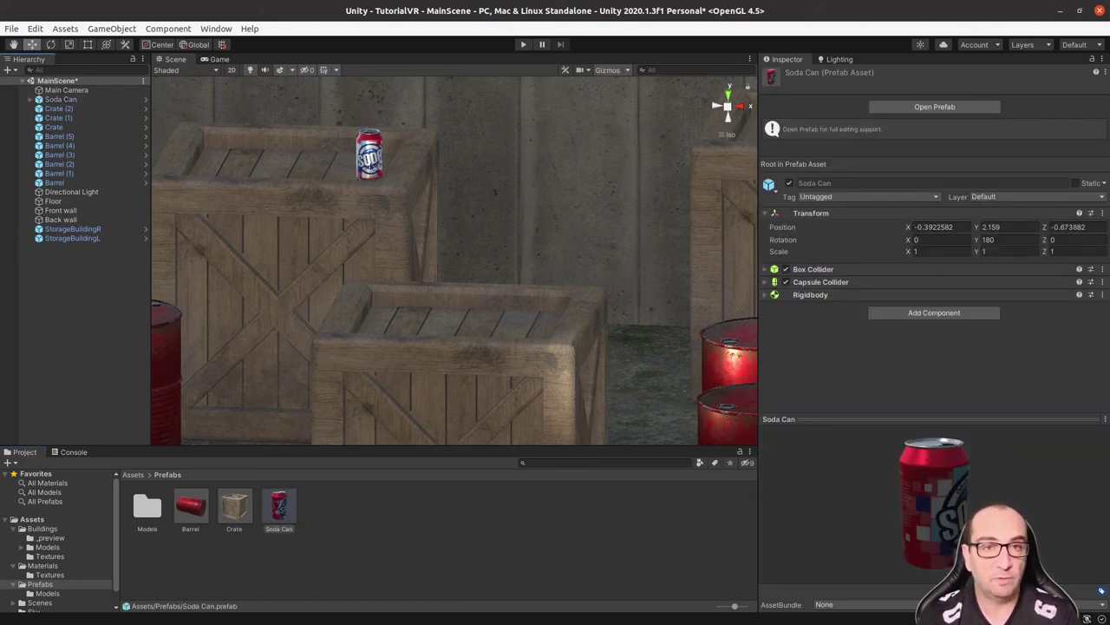
{"action": "left_click", "coordinate": [369, 155]}
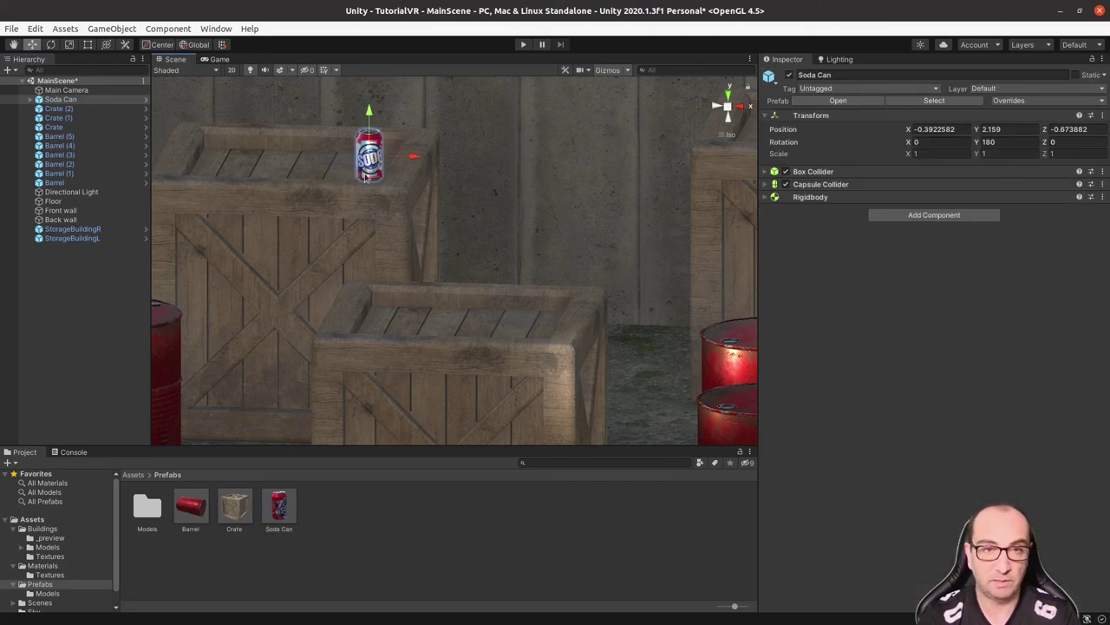
{"action": "key", "text": "Delete"}
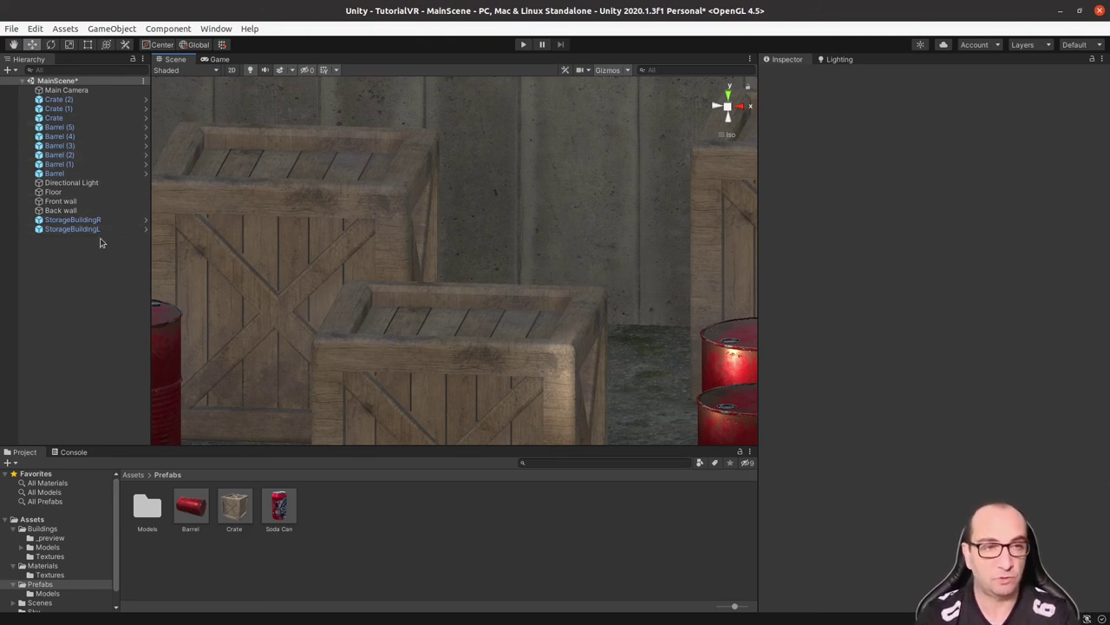
- Create an empty GameObject named 'Crates and barrels'
{"action": "right_click", "coordinate": [59, 252]}
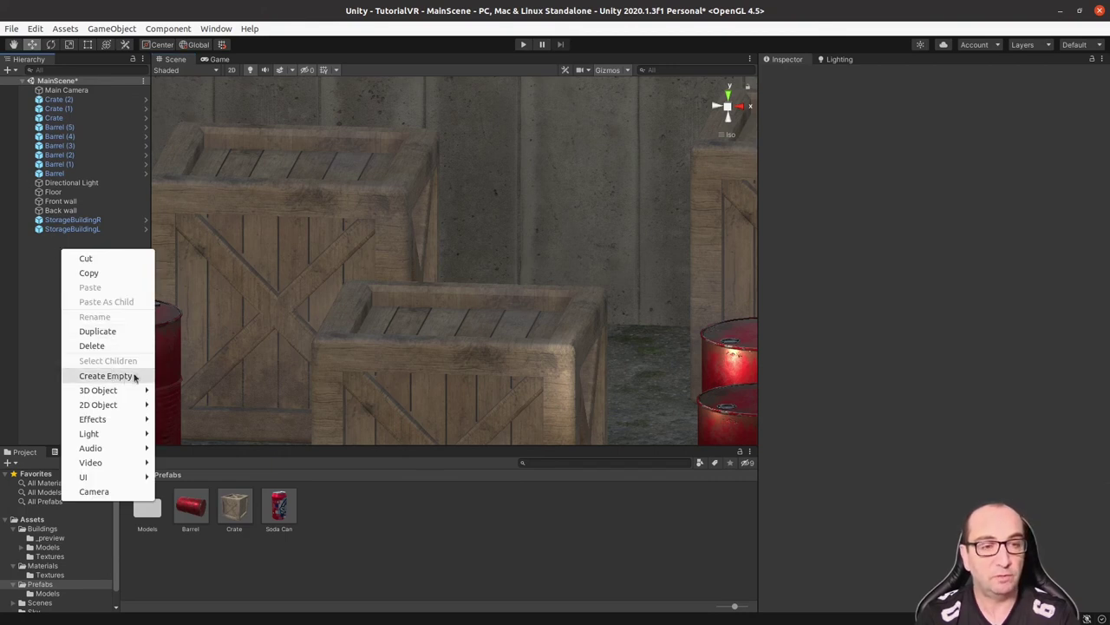
{"action": "left_click", "coordinate": [106, 376]}
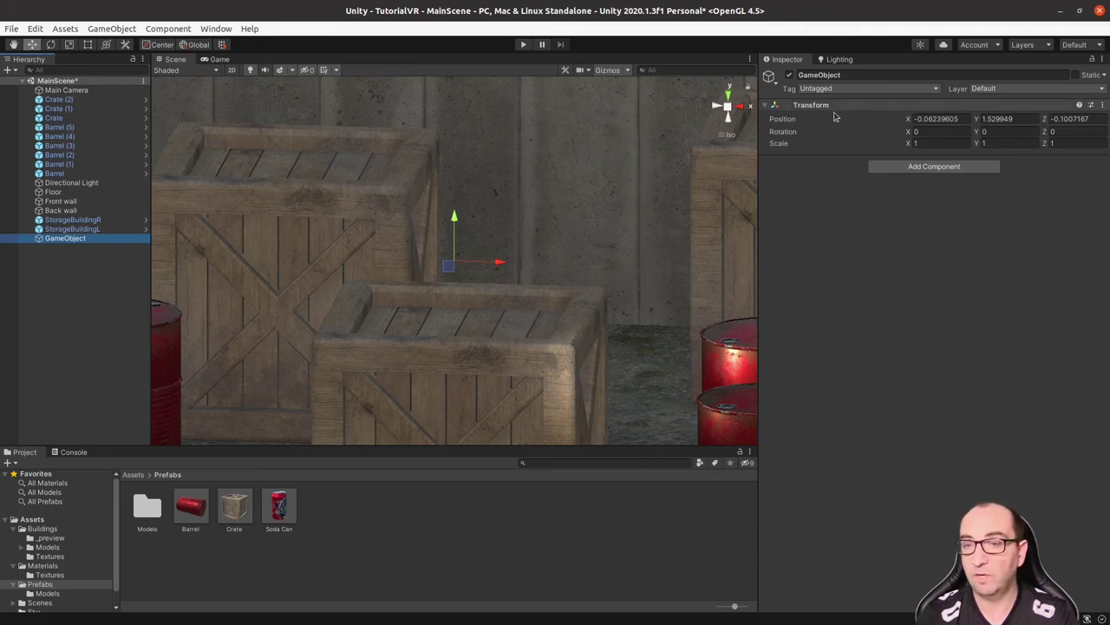
{"action": "double_click", "coordinate": [61, 241]}
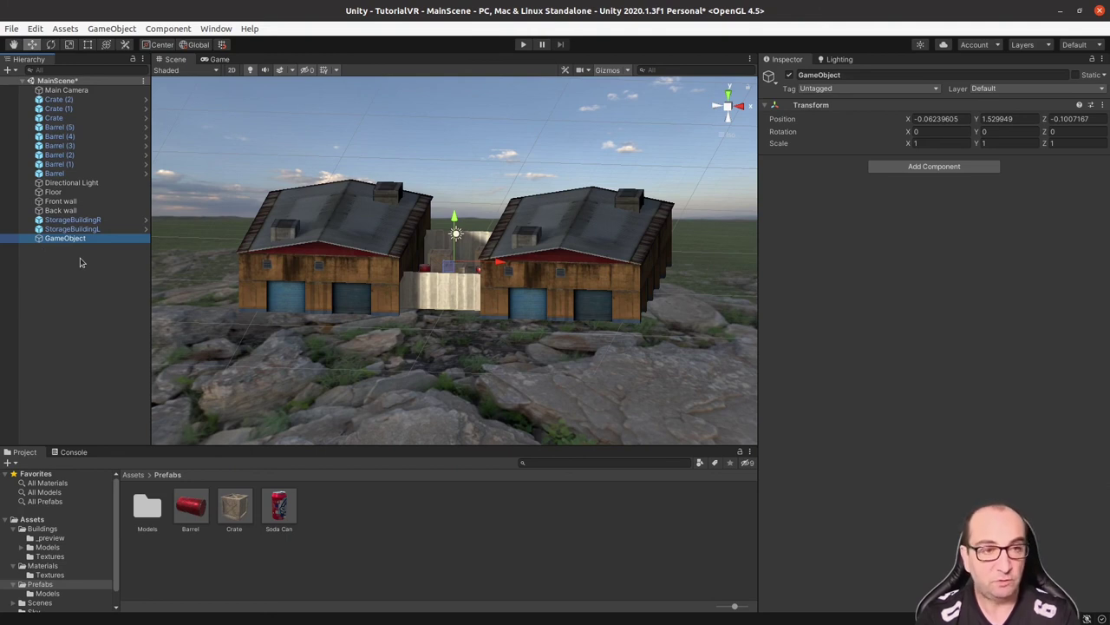
{"action": "key", "text": "F2"}
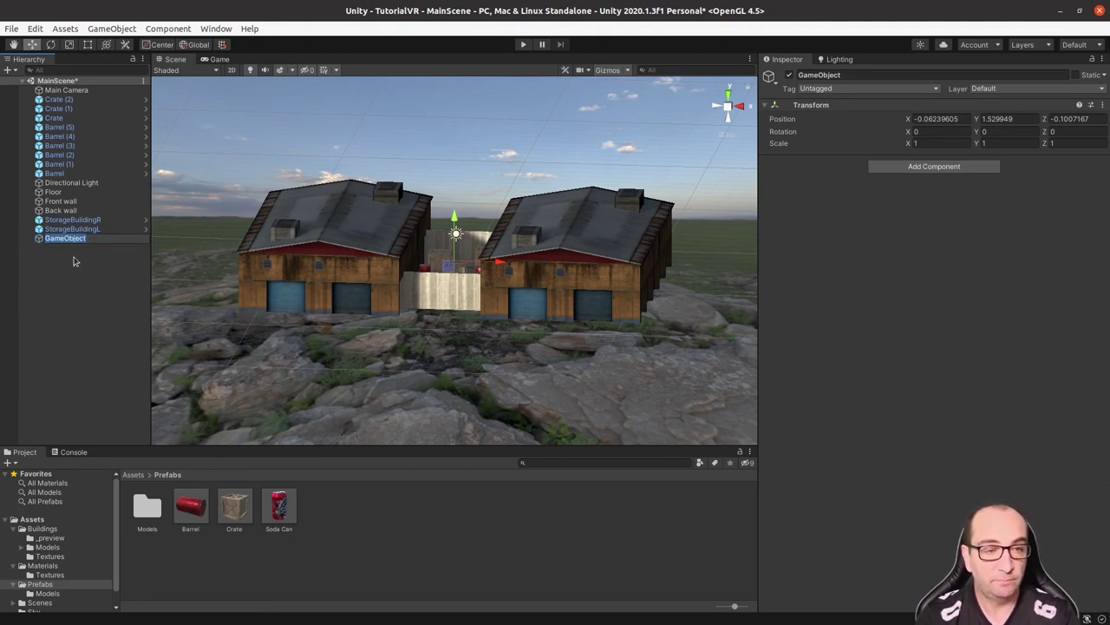
{"action": "type", "text": "Crates and barrels"}
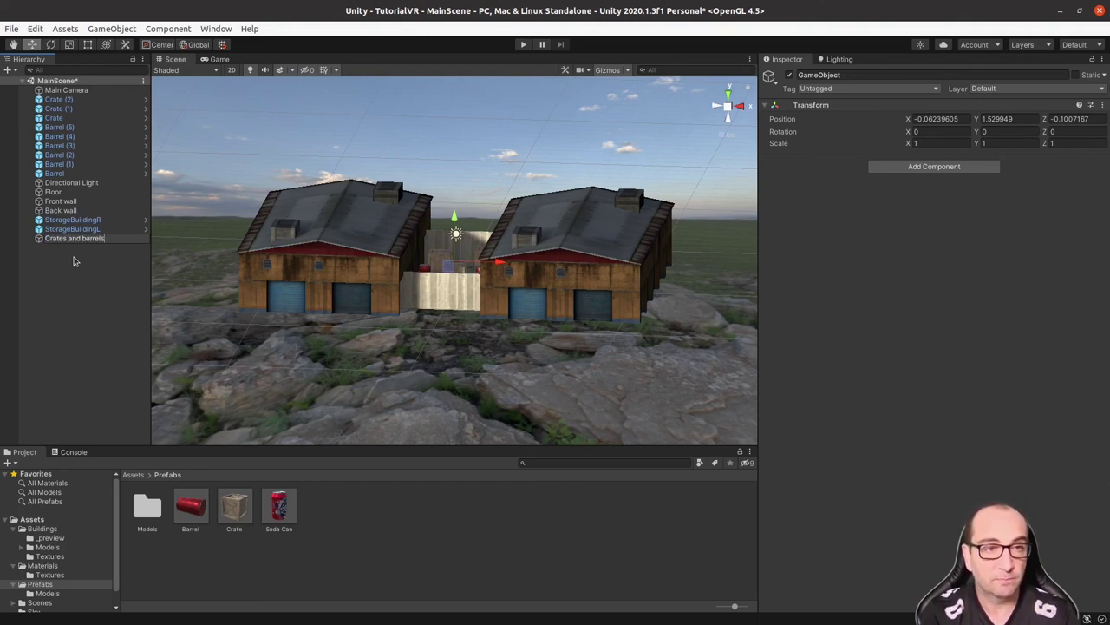
{"action": "key", "text": "Return"}
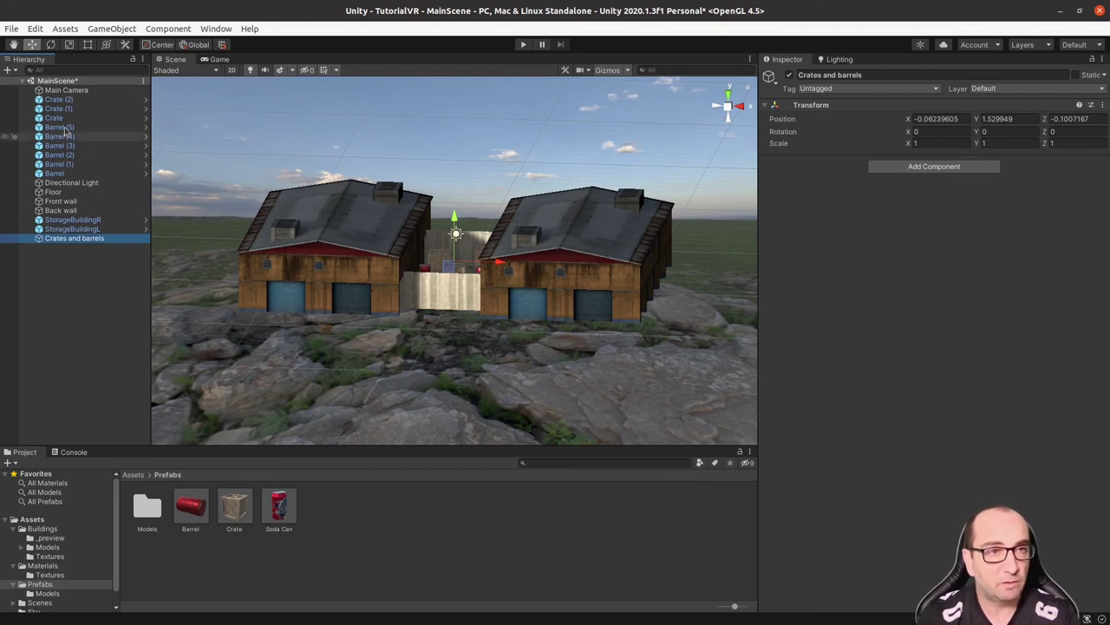
- Parent every crate and barrel, Crate (2) through Barrel, under 'Crates and barrels' and collapse it
{"action": "left_click", "coordinate": [68, 105]}
{"action": "left_click", "coordinate": [53, 174], "text": "shift"}
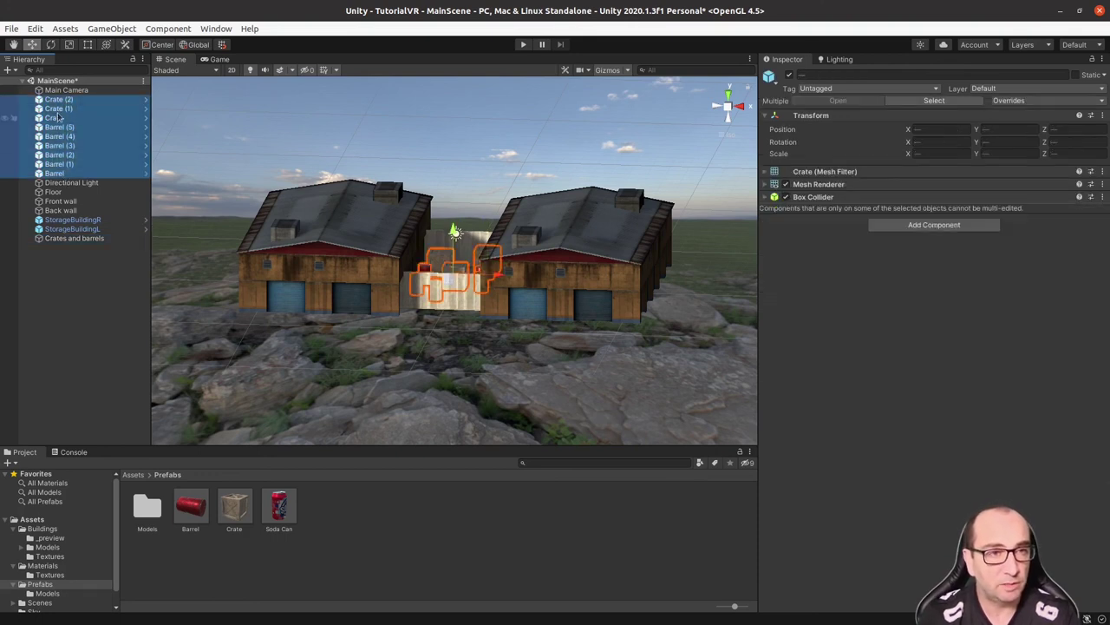
{"action": "left_click_drag", "start_coordinate": [54, 103], "coordinate": [69, 245]}
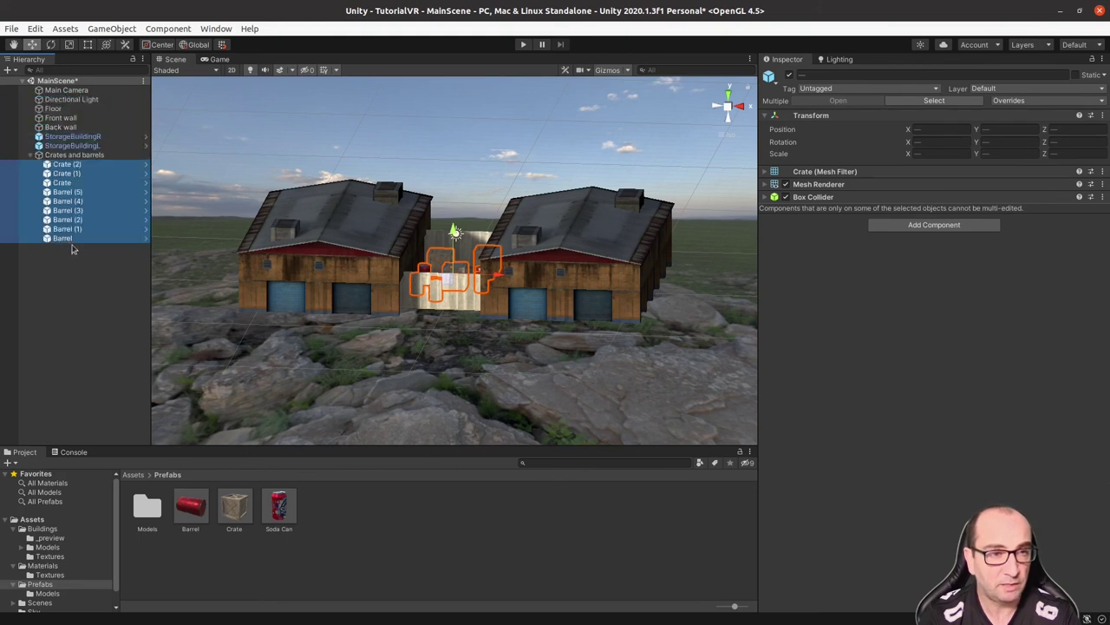
{"action": "left_click", "coordinate": [32, 156]}
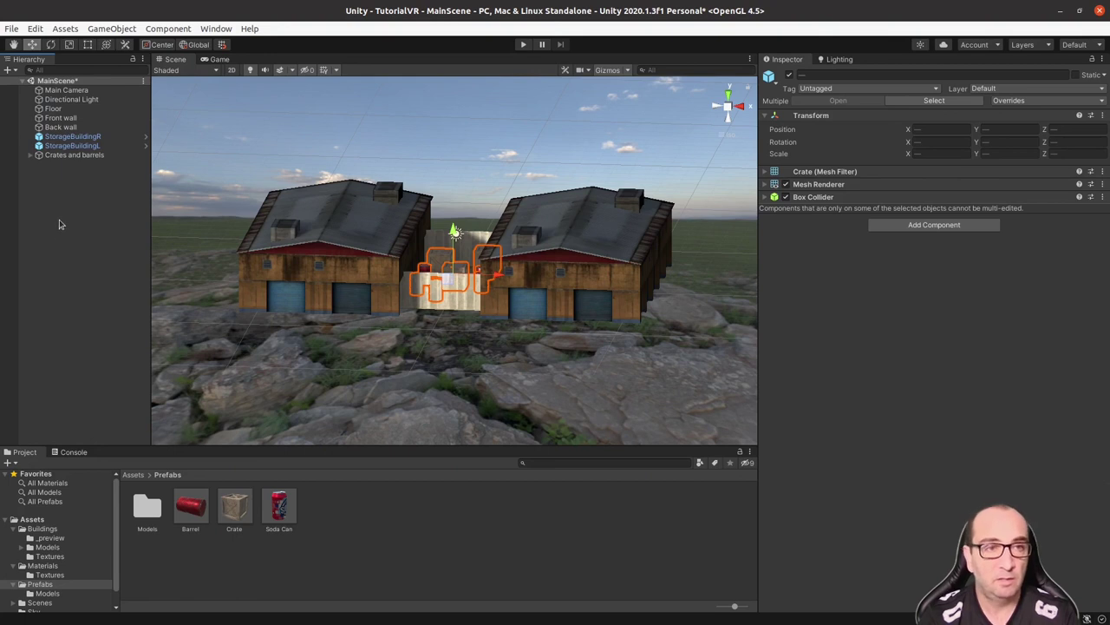
{"action": "left_click_drag", "start_coordinate": [374, 310], "coordinate": [460, 396], "text": "alt"}
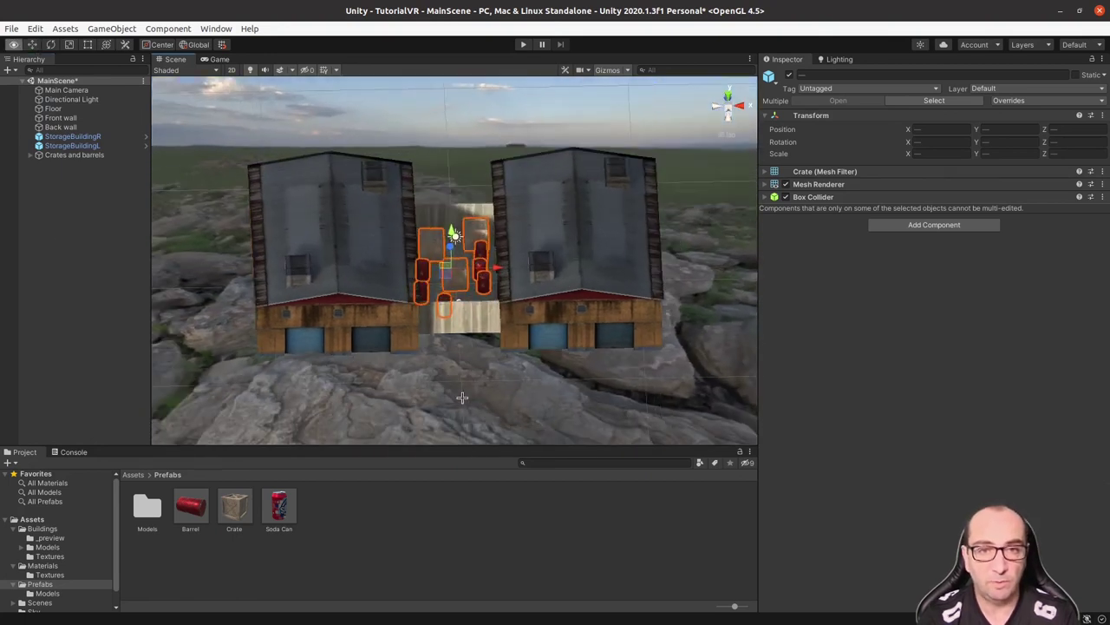
- Nudge the Crates and barrels group along X to -0.03
{"action": "left_click", "coordinate": [60, 118]}
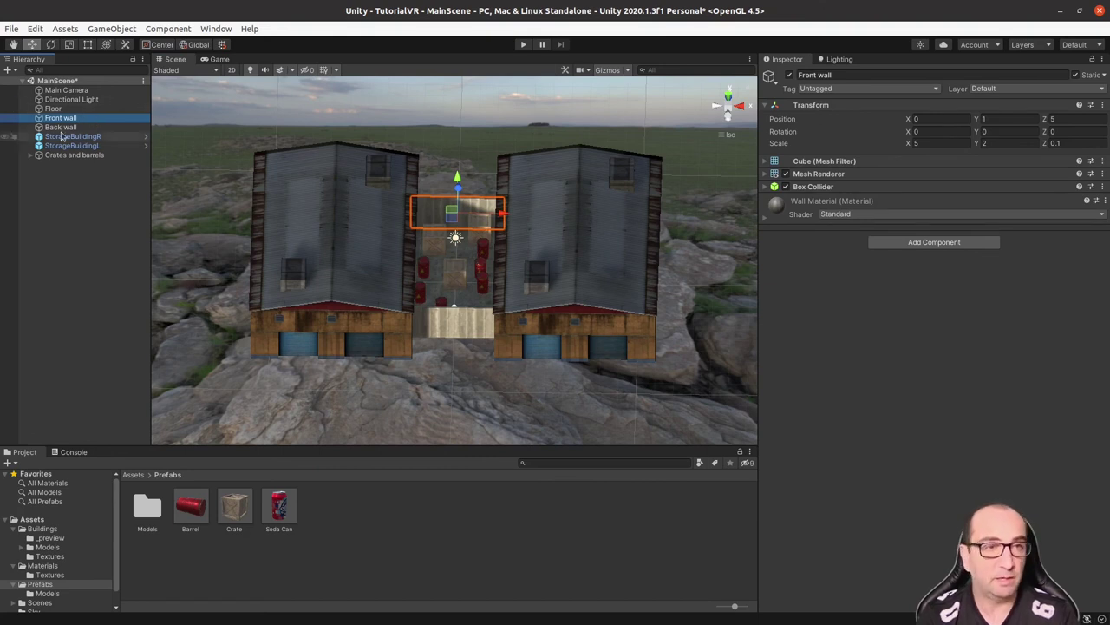
{"action": "left_click", "coordinate": [64, 155]}
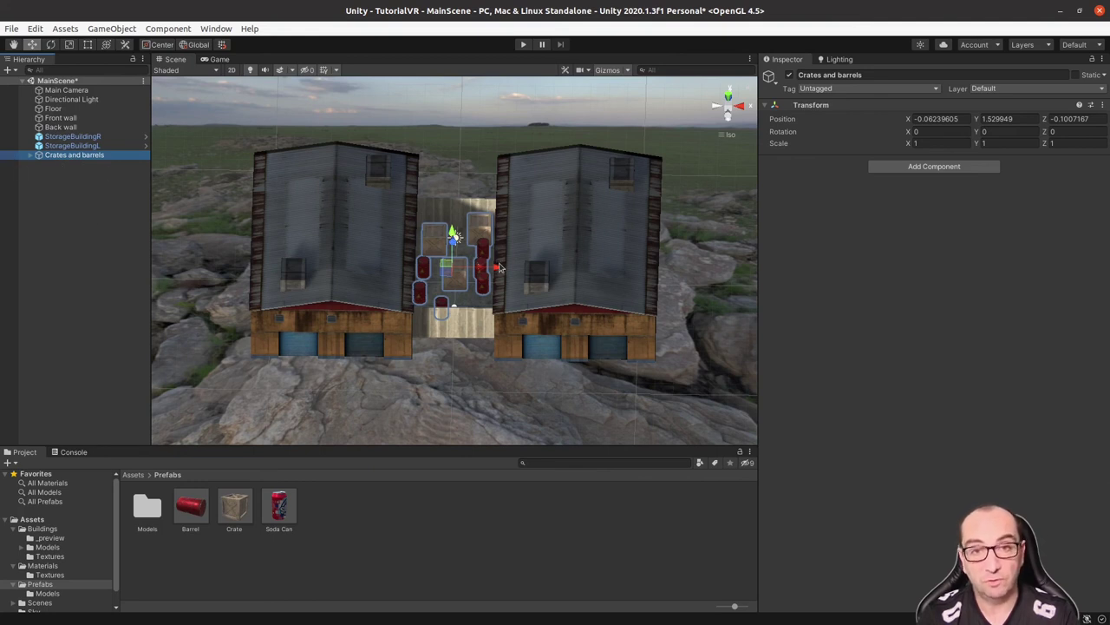
{"action": "mouse_move", "coordinate": [500, 268]}
{"action": "left_mouse_down"}
{"action": "mouse_move", "coordinate": [484, 272]}
{"action": "mouse_move", "coordinate": [498, 270]}
{"action": "left_mouse_up"}
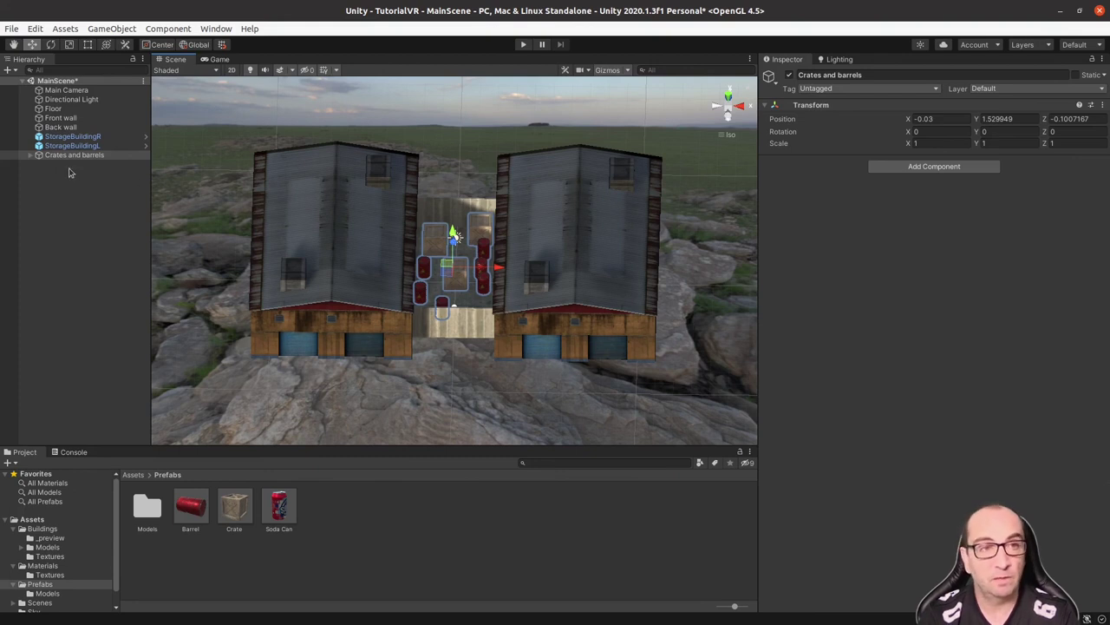
- Zoom in on the Floor between the buildings and drop a Soda Can prefab there
{"action": "left_click", "coordinate": [471, 302]}
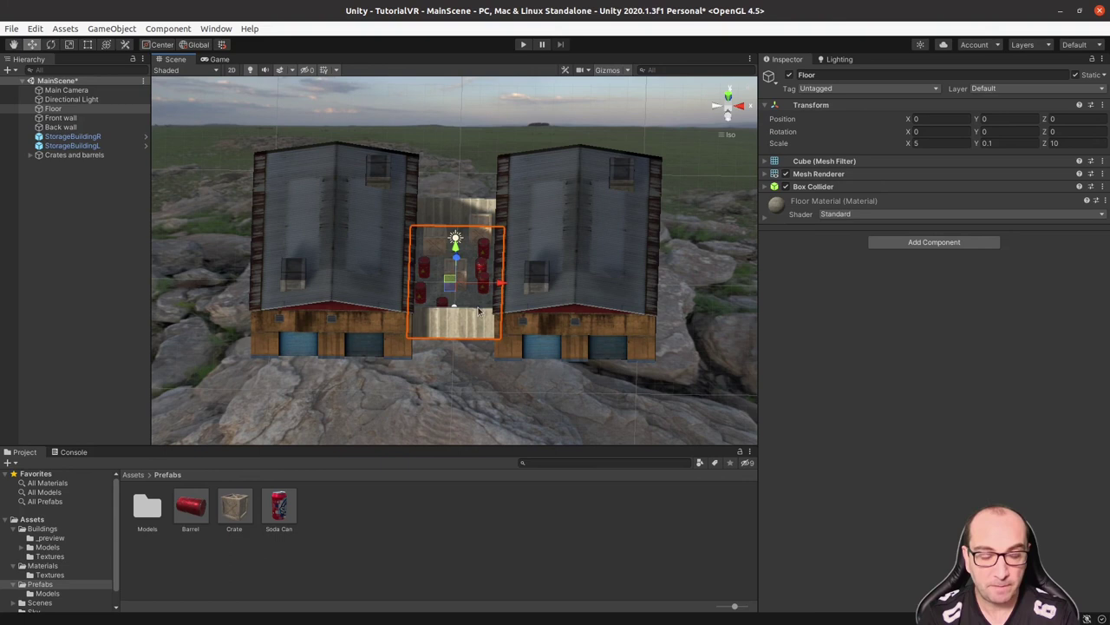
{"action": "scroll", "coordinate": [476, 308], "scroll_direction": "up", "scroll_amount": 2}
{"action": "scroll", "coordinate": [485, 330], "scroll_direction": "up", "scroll_amount": 3}
{"action": "mouse_move", "coordinate": [484, 331]}
{"action": "left_mouse_down", "text": "alt"}
{"action": "mouse_move", "coordinate": [472, 326]}
{"action": "mouse_move", "coordinate": [471, 403]}
{"action": "left_mouse_up", "text": "alt"}
{"action": "left_click_drag", "start_coordinate": [281, 510], "coordinate": [429, 311]}
- Replace the misplaced Soda Can with a fresh prefab dropped onto the crate
{"action": "left_click", "coordinate": [453, 335]}
{"action": "key", "text": "f"}
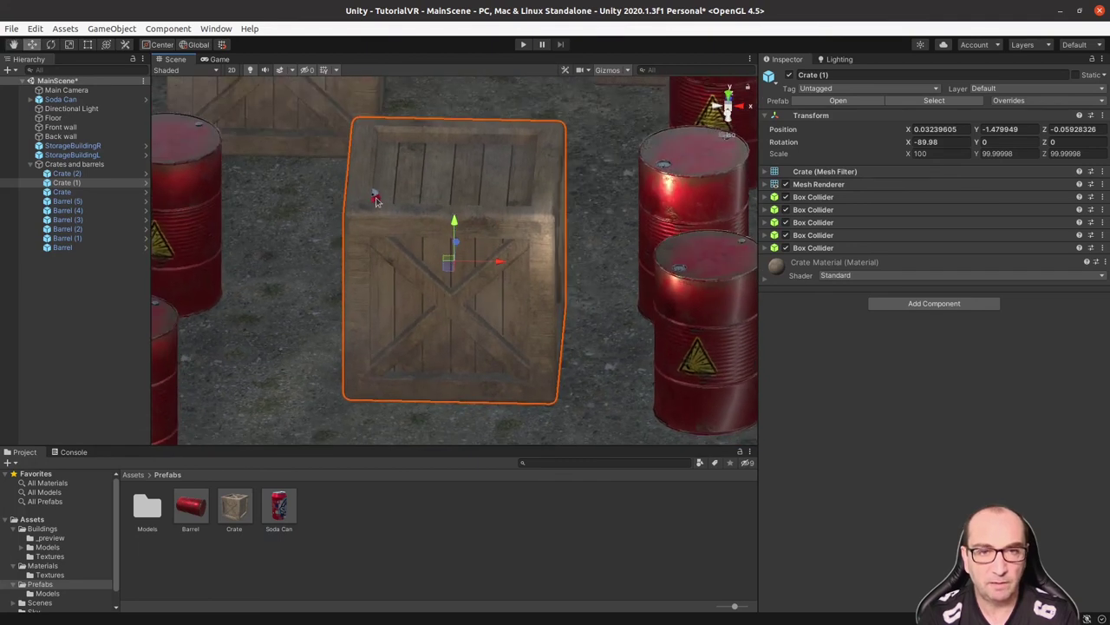
{"action": "left_click", "coordinate": [376, 200]}
{"action": "left_click_drag", "start_coordinate": [369, 169], "coordinate": [369, 154]}
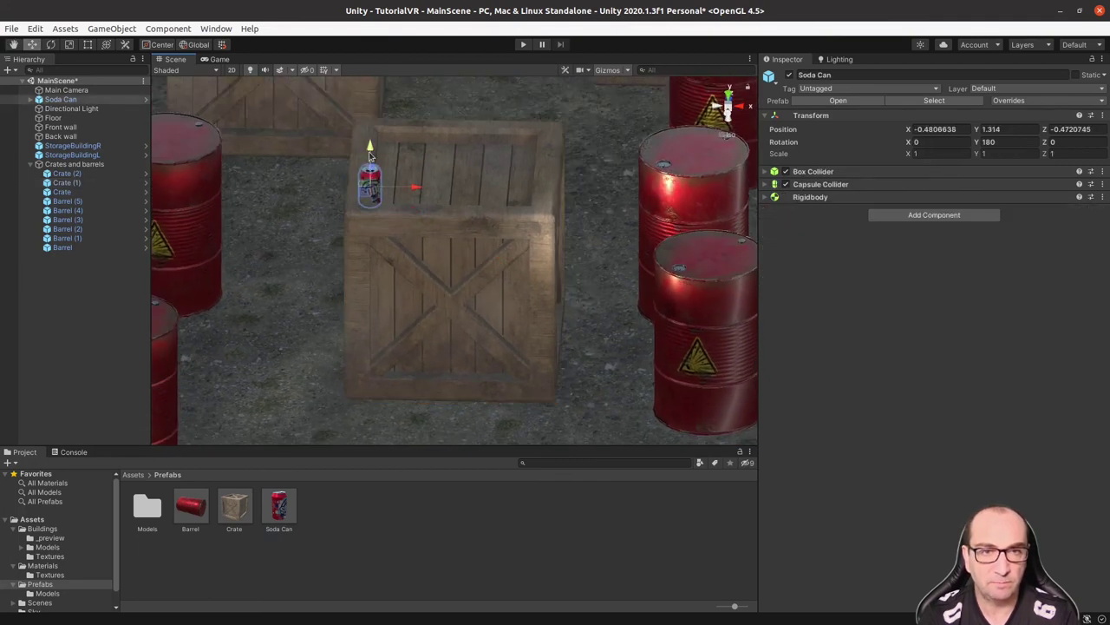
{"action": "key", "text": "Delete"}
{"action": "mouse_move", "coordinate": [281, 509]}
{"action": "left_mouse_down"}
{"action": "mouse_move", "coordinate": [361, 200]}
{"action": "mouse_move", "coordinate": [416, 215]}
{"action": "mouse_move", "coordinate": [429, 192]}
{"action": "left_mouse_up"}
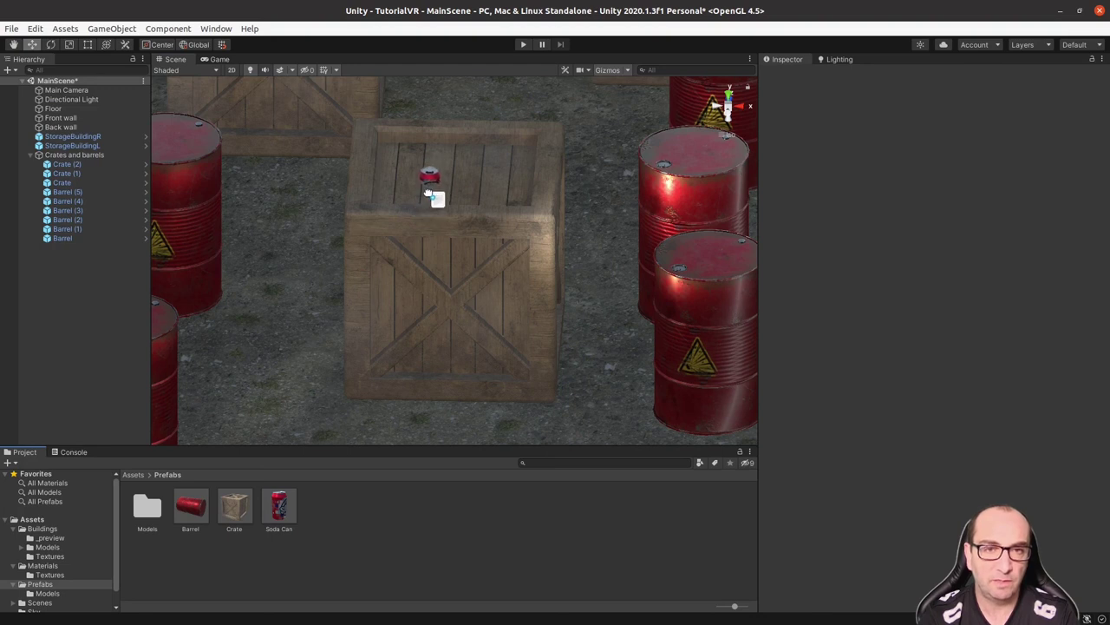
{"action": "left_click_drag", "start_coordinate": [428, 193], "coordinate": [372, 212]}
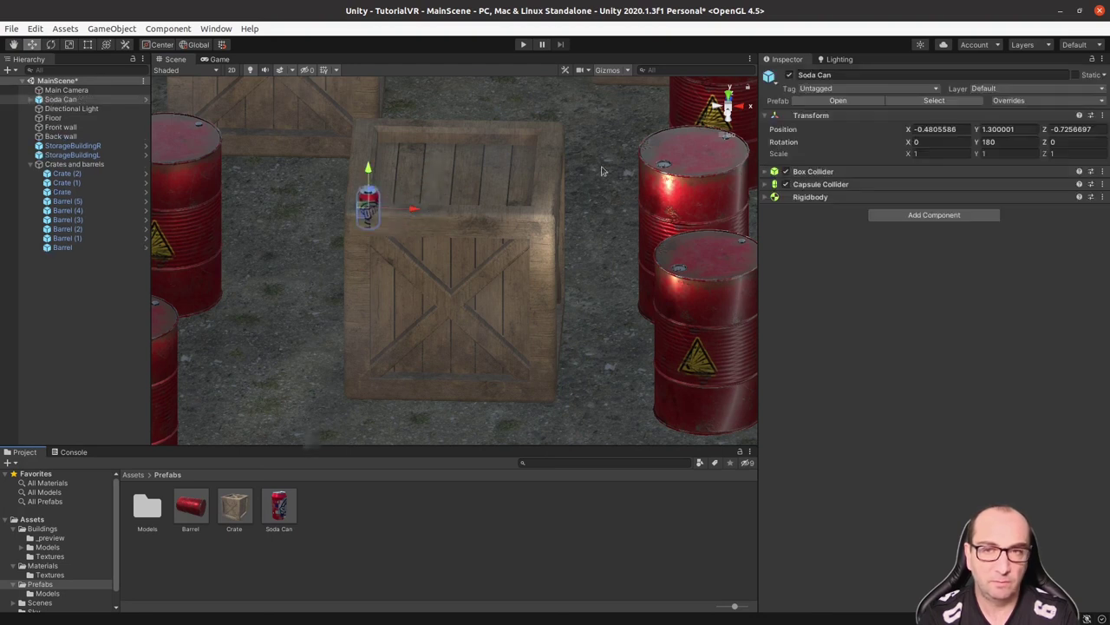
- Check the side views and raise the Soda Can to Y 1.409 onto the crate lid
{"action": "left_click", "coordinate": [730, 107]}
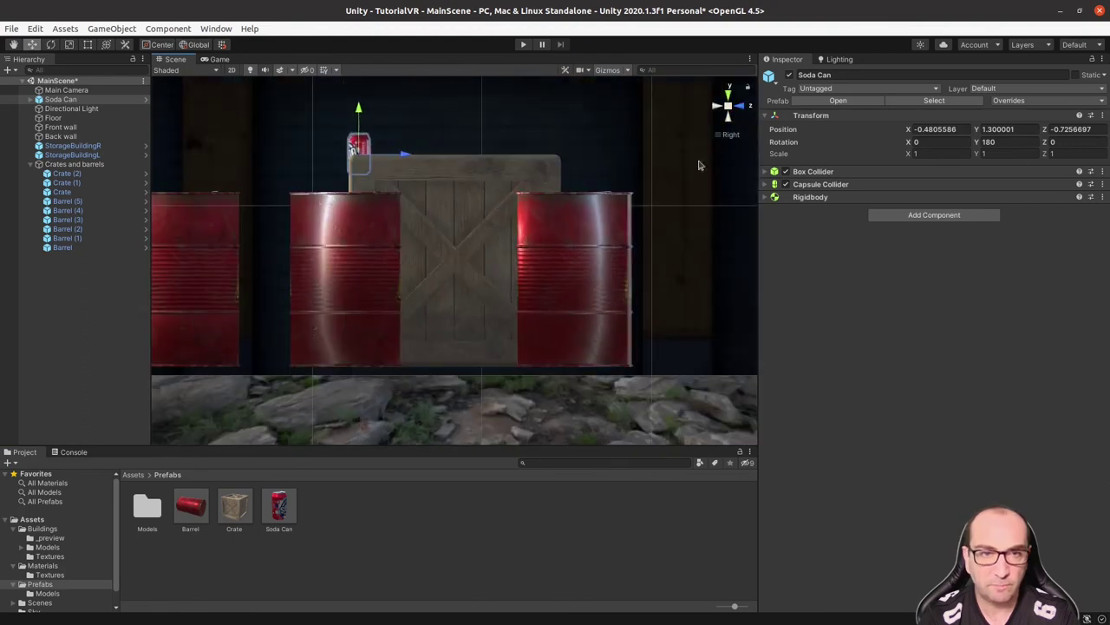
{"action": "left_click", "coordinate": [741, 107]}
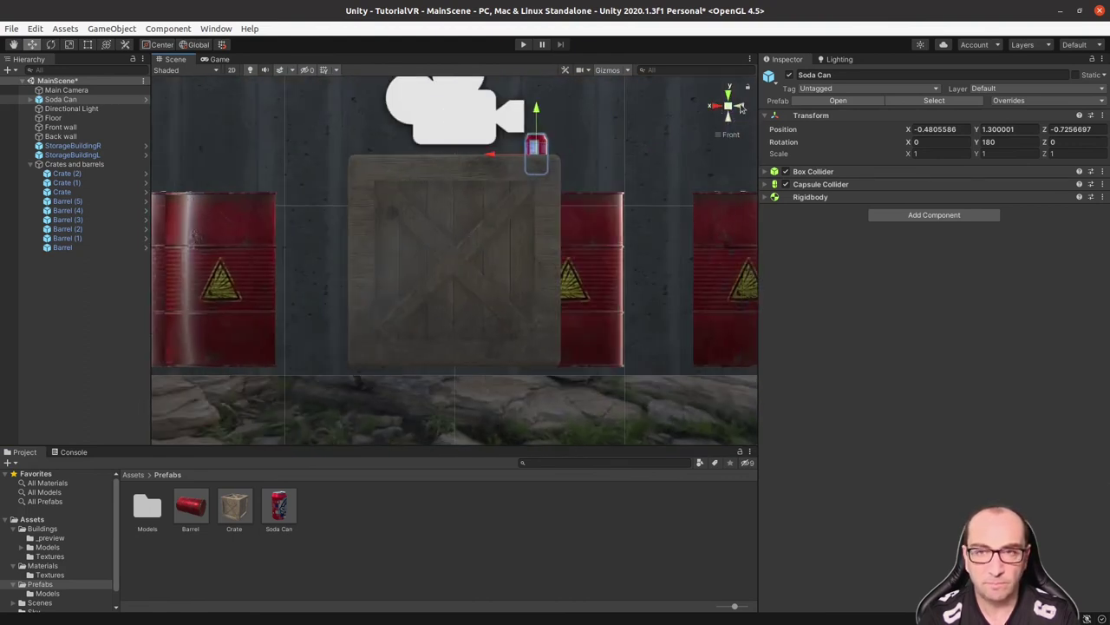
{"action": "left_click", "coordinate": [740, 108]}
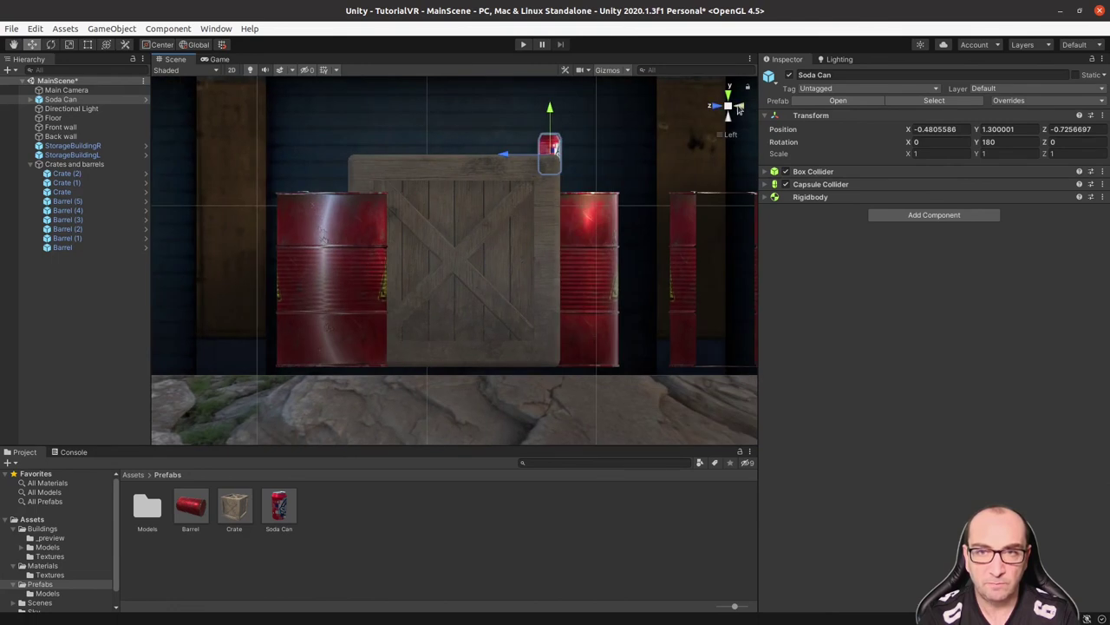
{"action": "left_click", "coordinate": [738, 108]}
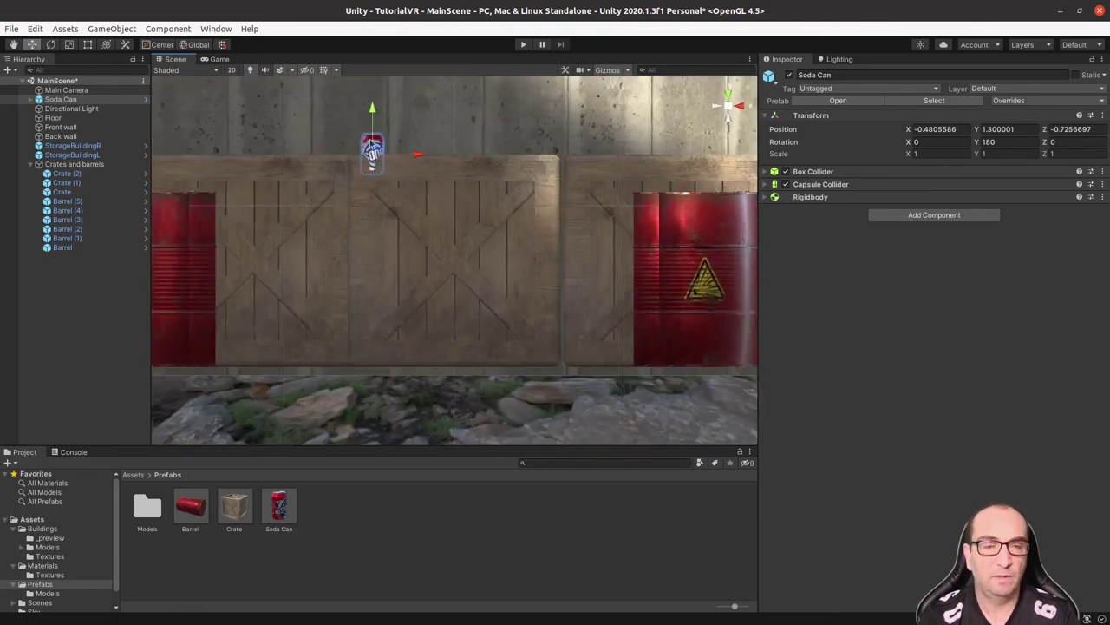
{"action": "left_click_drag", "start_coordinate": [372, 125], "coordinate": [371, 104]}
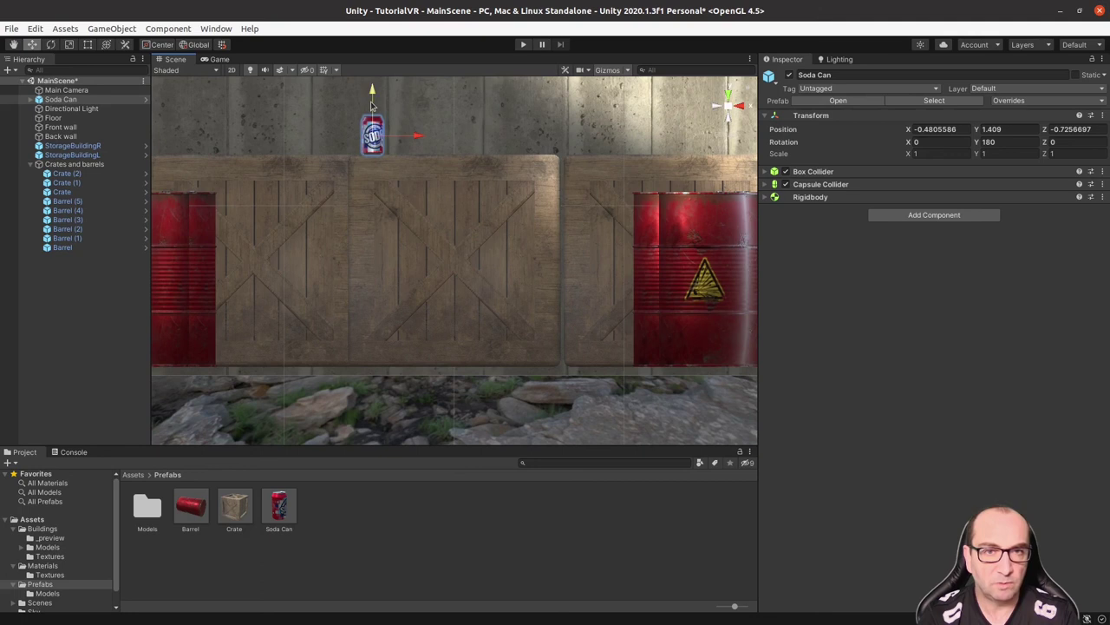
{"action": "scroll", "coordinate": [383, 174], "scroll_direction": "up", "scroll_amount": 2}
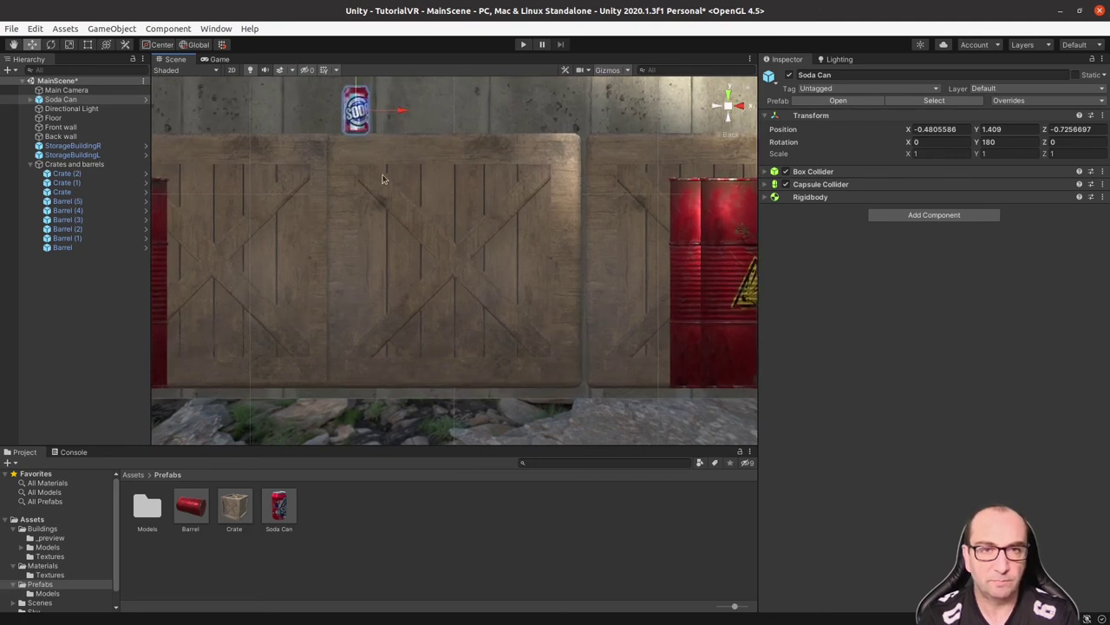
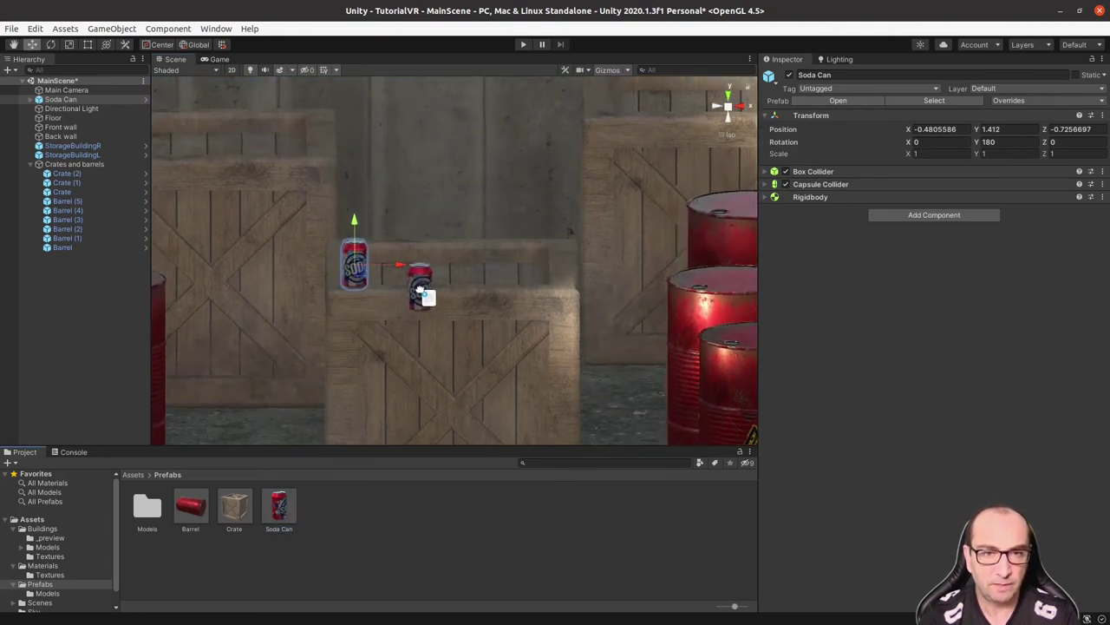
- Place Soda Can (1) beside the first can on the crate at Y 1.407, then enter Play mode
{"action": "left_click_drag", "start_coordinate": [424, 295], "coordinate": [421, 289]}
{"action": "left_click_drag", "start_coordinate": [420, 230], "coordinate": [420, 223]}
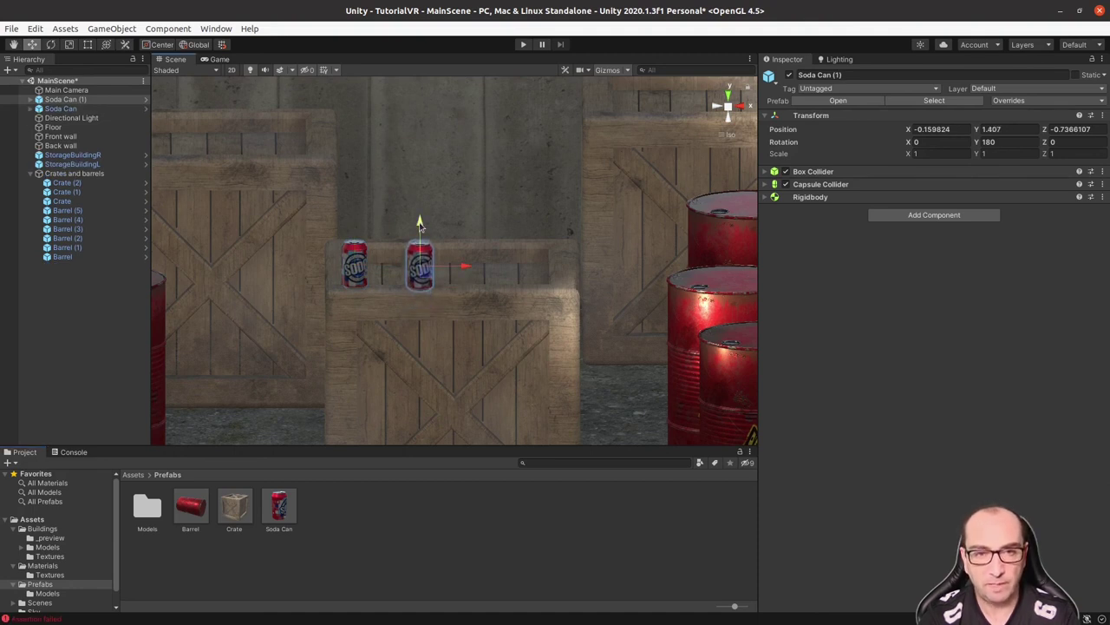
{"action": "mouse_move", "coordinate": [487, 334]}
{"action": "left_mouse_down", "text": "alt"}
{"action": "mouse_move", "coordinate": [491, 267]}
{"action": "mouse_move", "coordinate": [348, 450]}
{"action": "left_mouse_up", "text": "alt"}
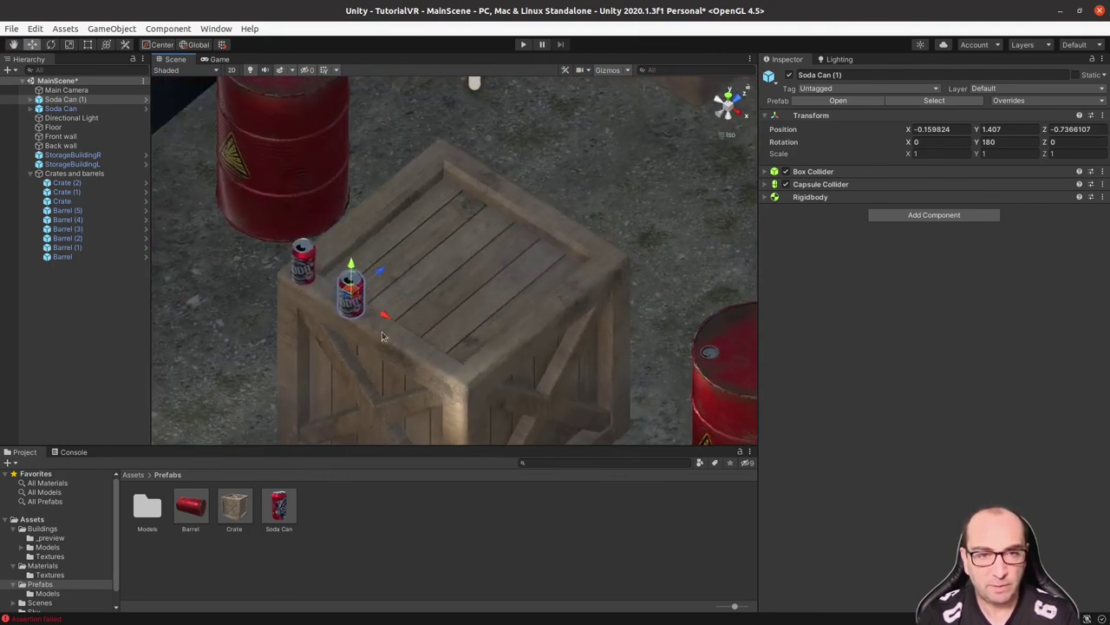
{"action": "left_click", "coordinate": [523, 44]}
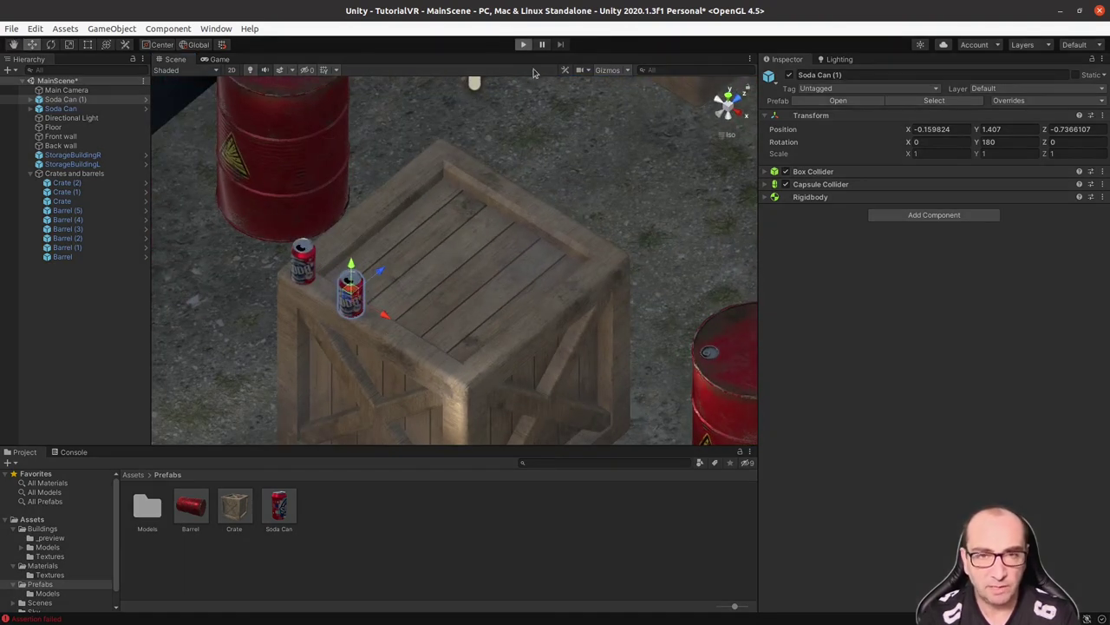